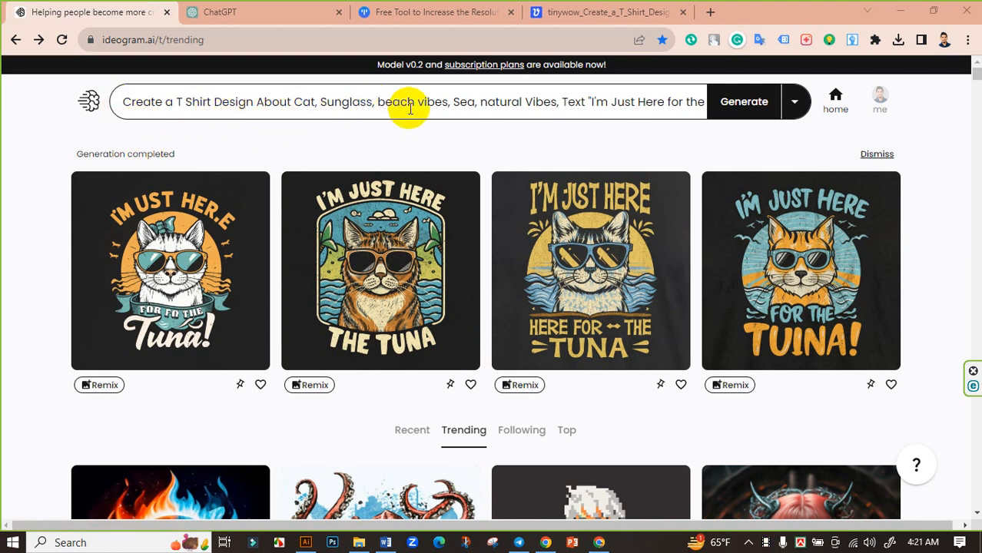
# - Review the cat T-shirt prompt, then highlight its source slogan "I'm Just Here for the Tuna!" in the ChatGPT reply
pyautogui.click(583, 101)
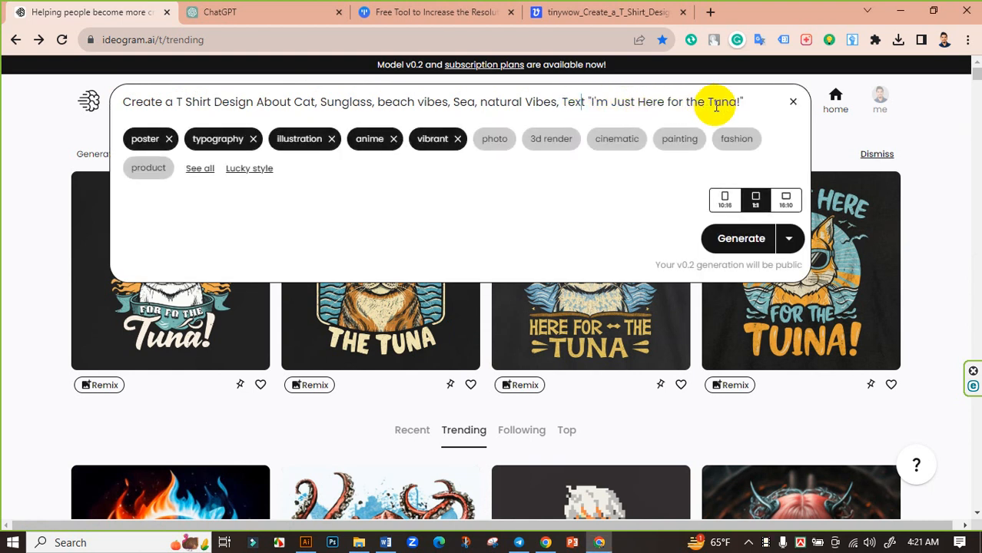
pyautogui.click(263, 11)
pyautogui.scroll(1, 473, 222)
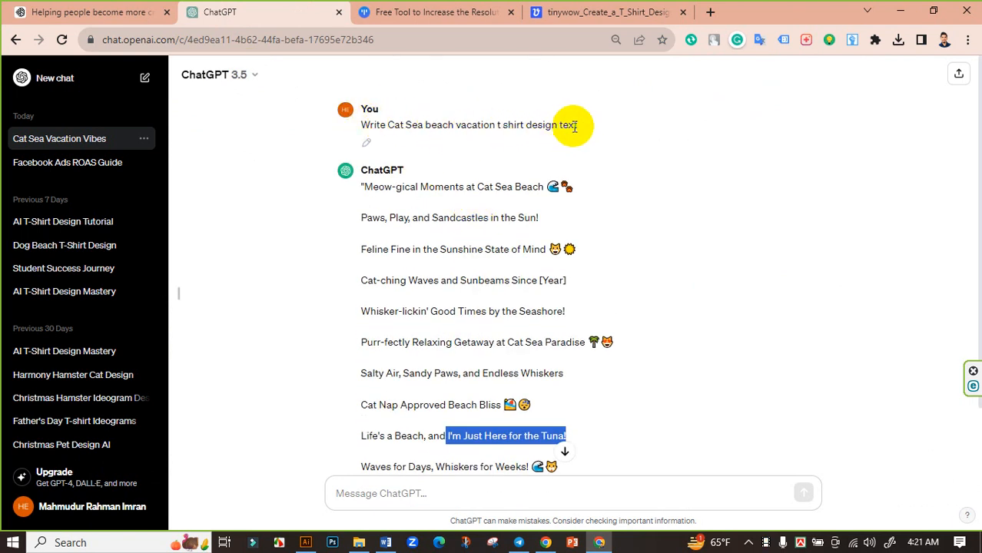
pyautogui.scroll(-1, 523, 208)
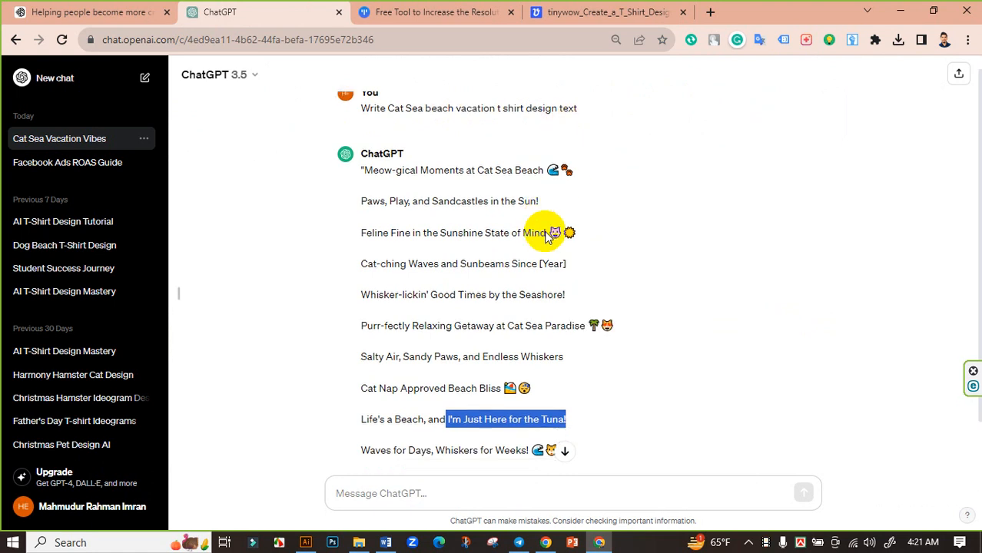
pyautogui.click(450, 357)
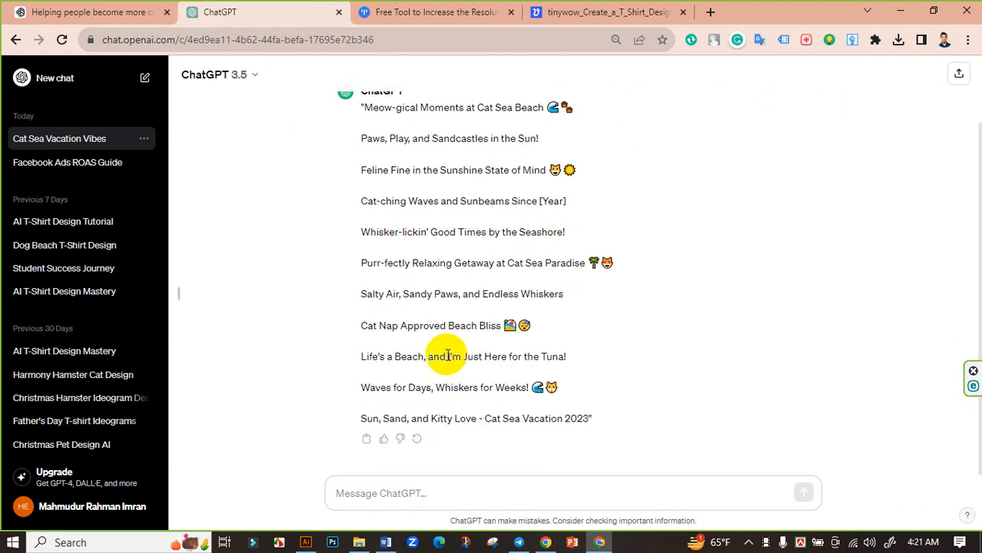
pyautogui.moveTo(448, 356); pyautogui.dragTo(581, 354)
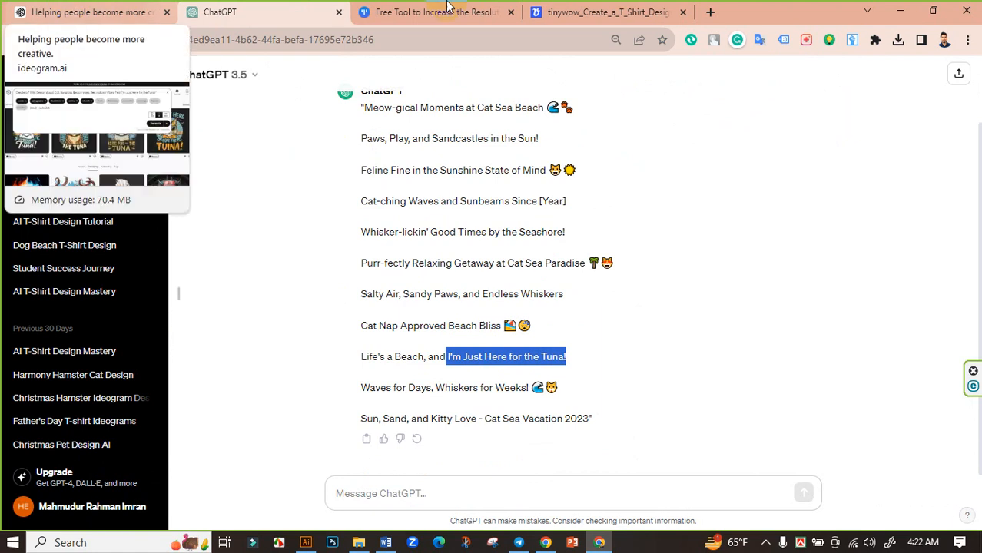
# - Close the TinyWow and Vectorizer.AI pages and return to the cat T-shirt designs in Ideogram
pyautogui.click(511, 12)
pyautogui.click(511, 12)
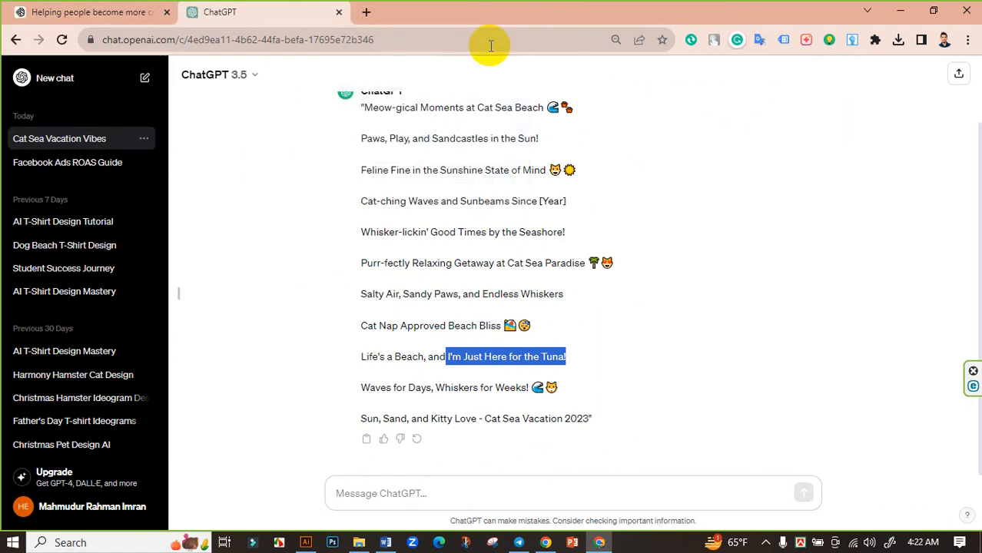
pyautogui.click(98, 9)
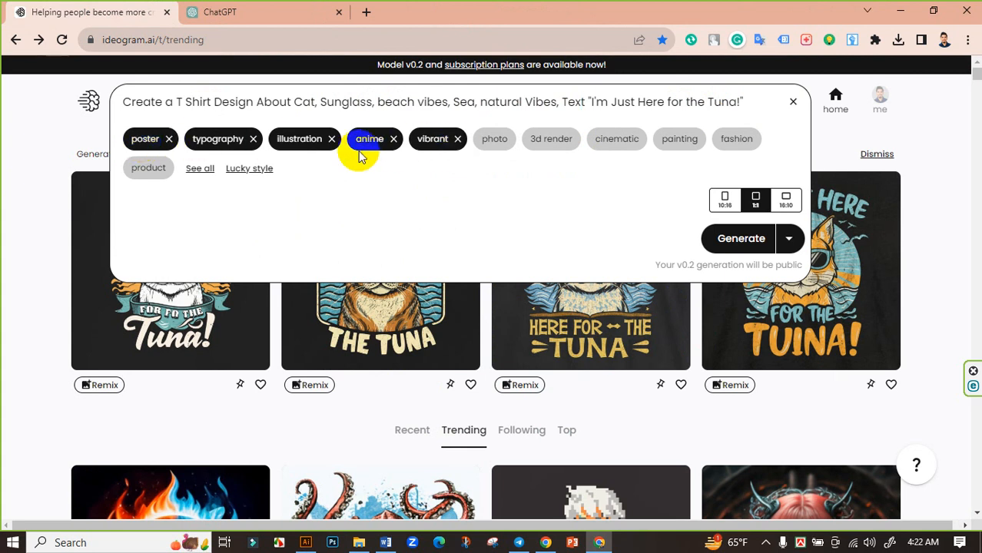
pyautogui.click(741, 239)
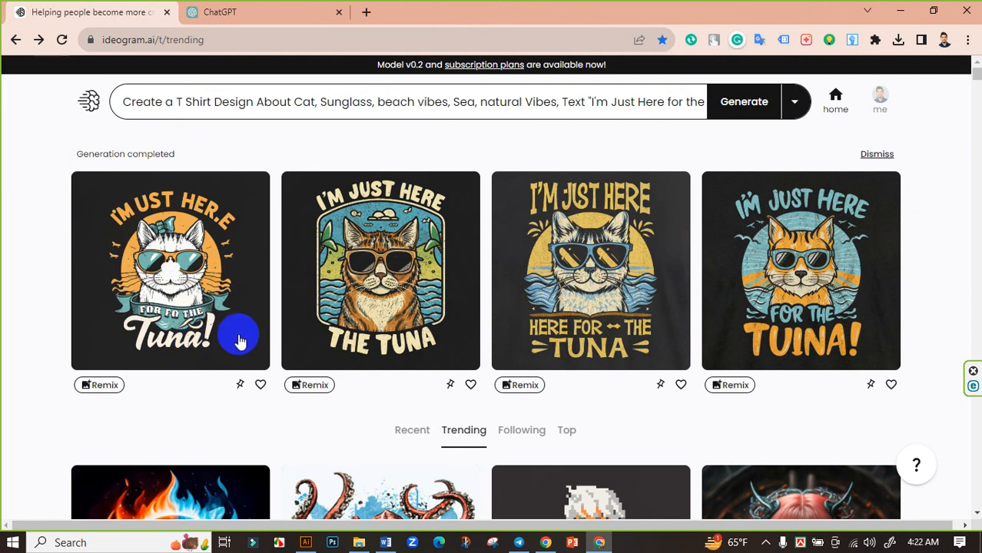
# - Open the generated design showing an orange tabby in a framed beach scene with "The Tuna" lettering and download it
pyautogui.doubleClick(357, 326)
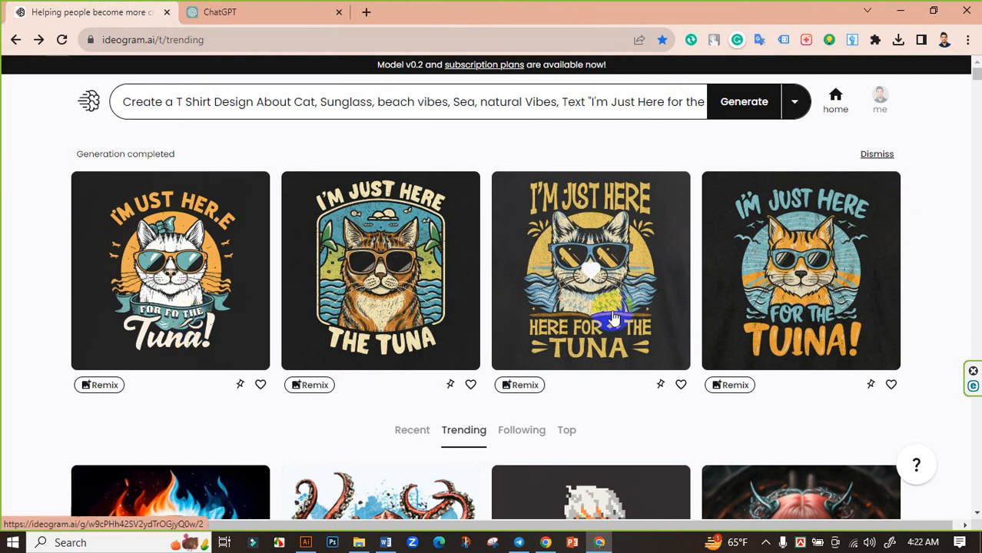
pyautogui.doubleClick(805, 322)
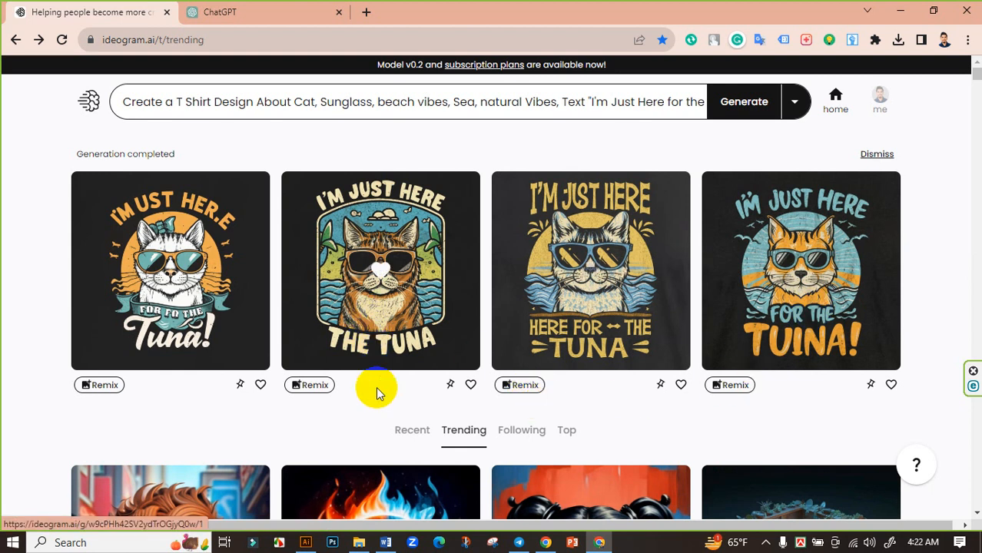
pyautogui.click(331, 349)
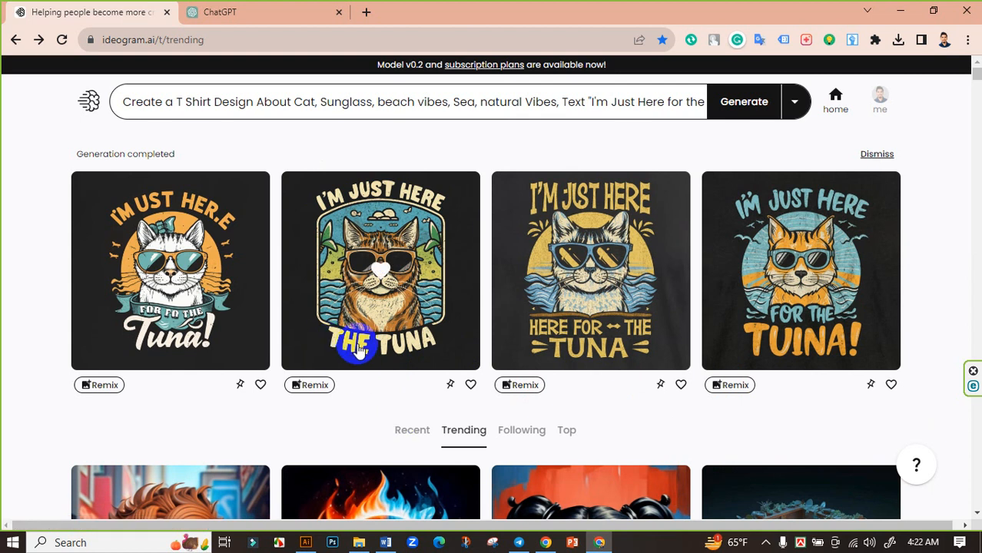
pyautogui.click(317, 342)
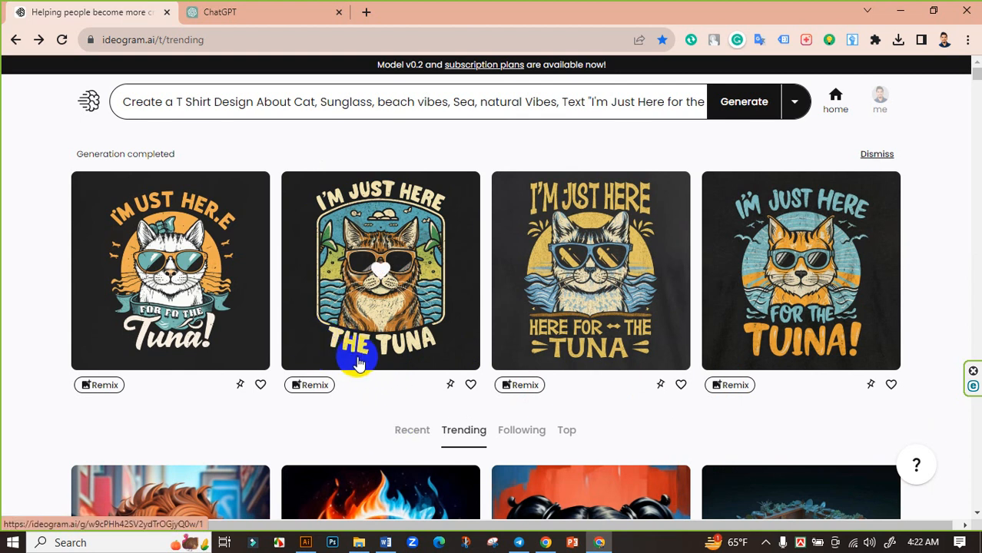
pyautogui.click(375, 318)
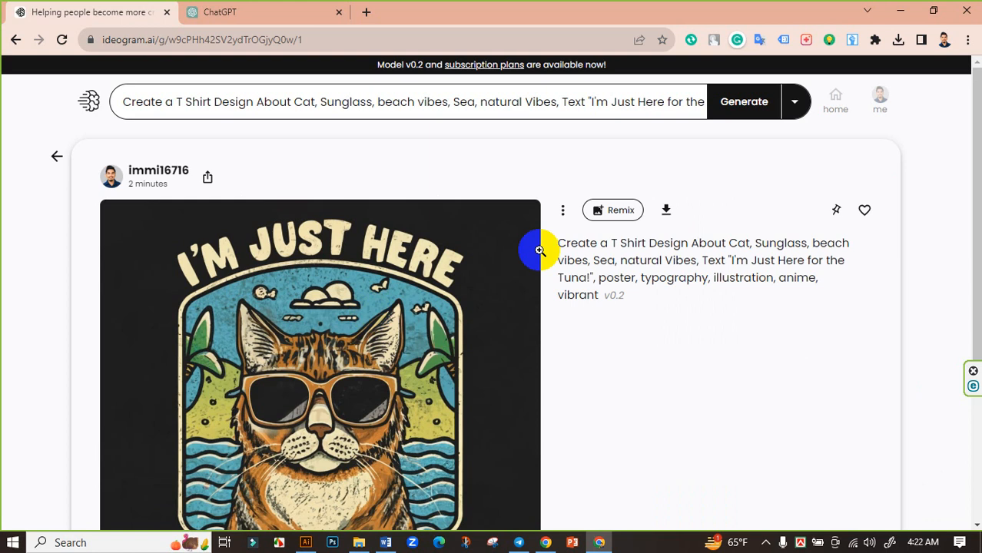
pyautogui.click(668, 211)
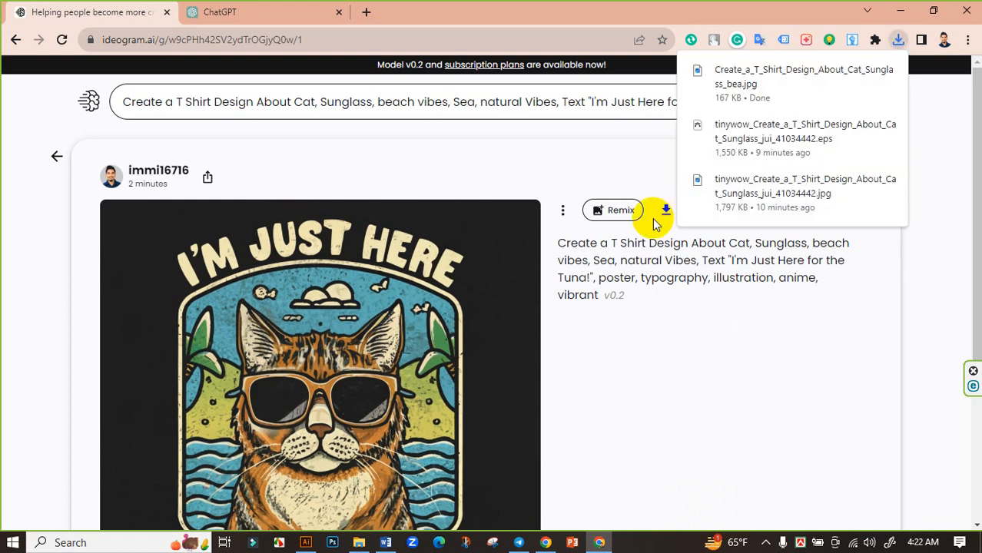
# - Show the downloaded Create_a_T_Shirt_Design_About_Cat_Sunglass_bea.jpg in its folder and check its file size
pyautogui.click(865, 70)
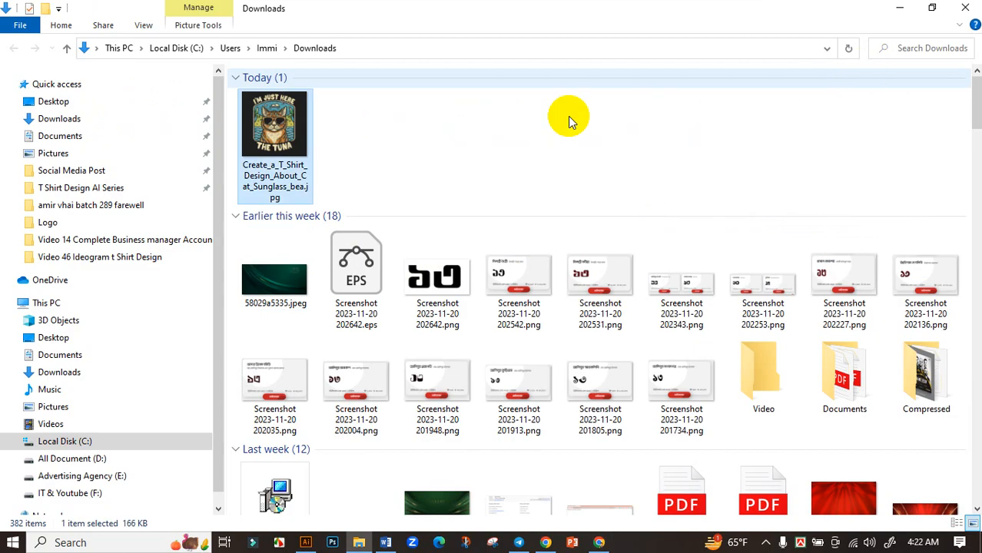
pyautogui.click(270, 164)
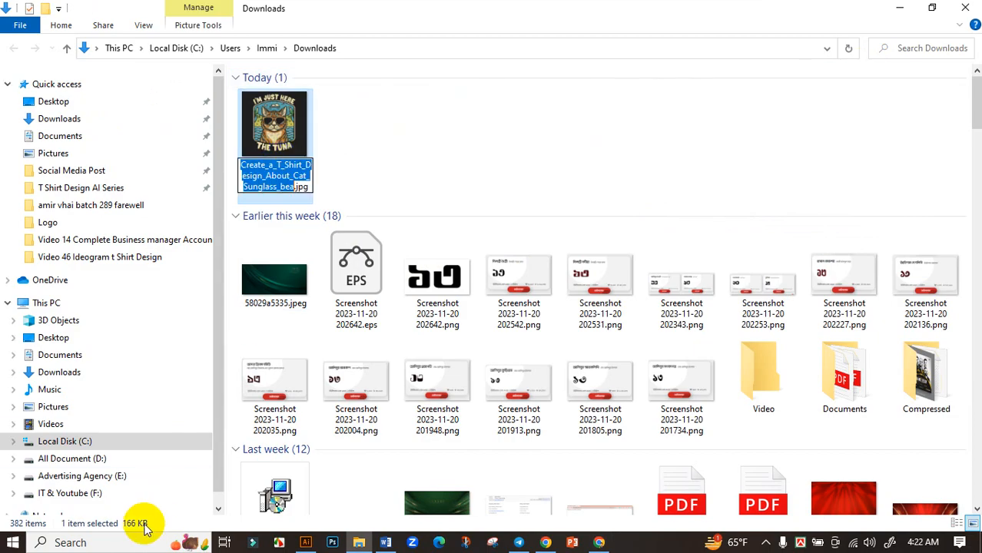
pyautogui.click(395, 150)
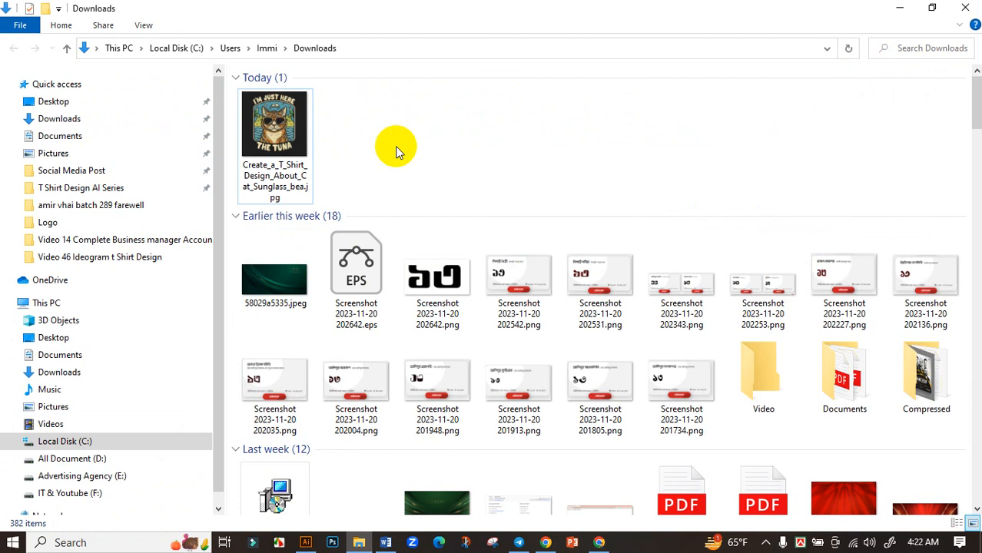
# - Switch back to Chrome and open tinywow.com in a new tab
pyautogui.click(601, 543)
pyautogui.click(293, 8)
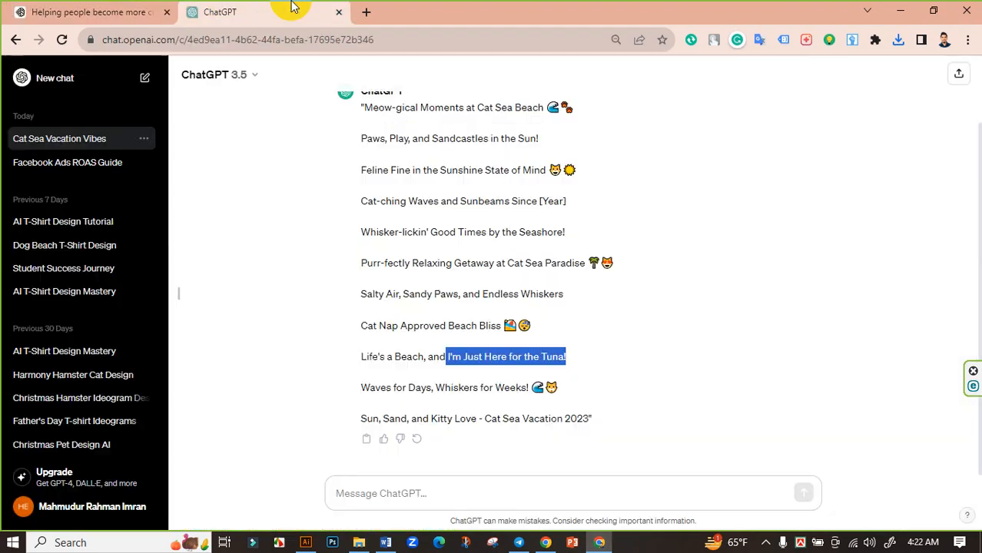
pyautogui.click(368, 11)
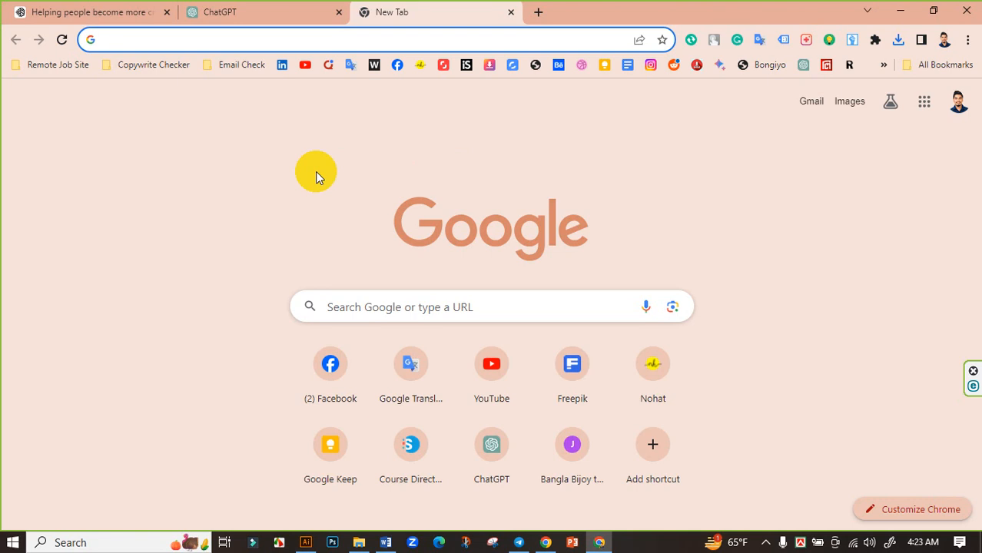
pyautogui.write('t')
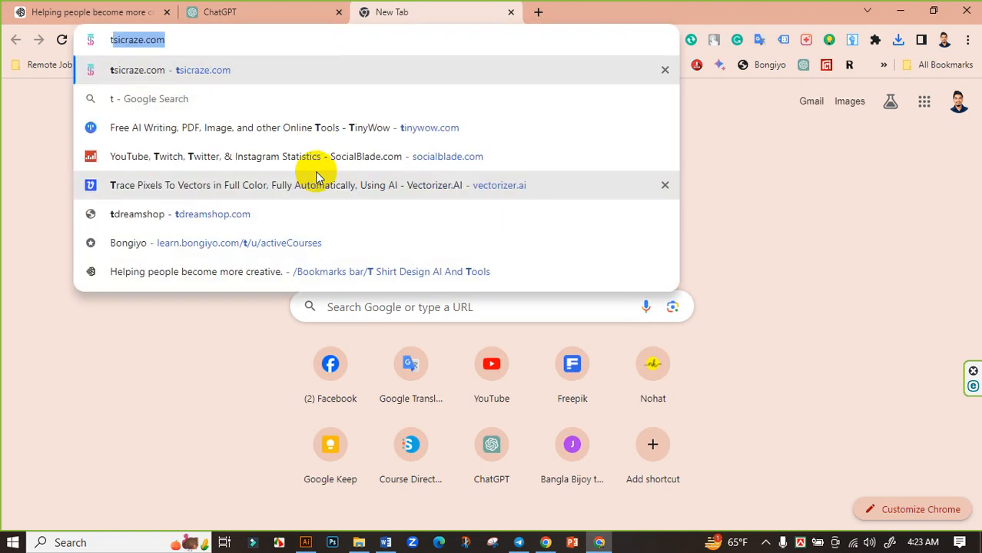
pyautogui.write('in')
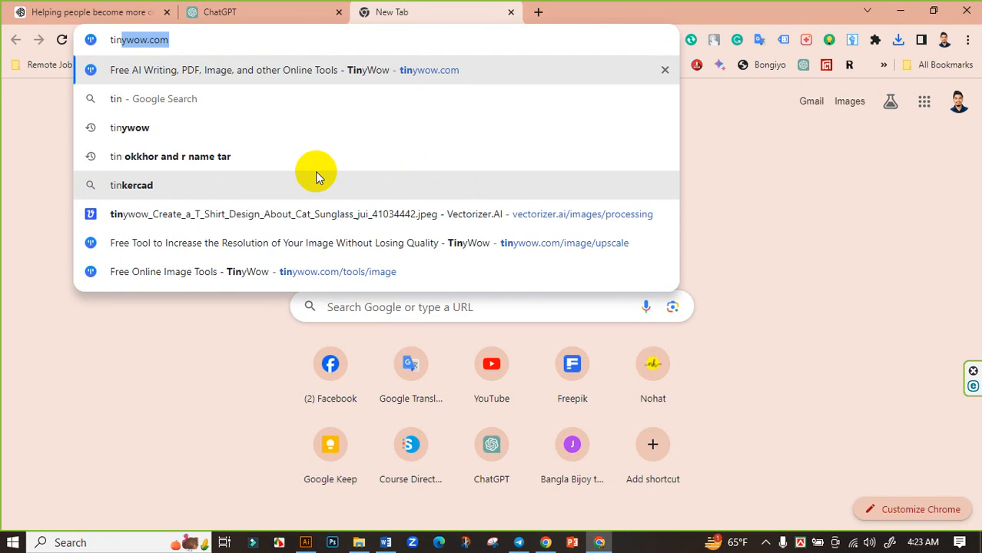
pyautogui.press('Return')
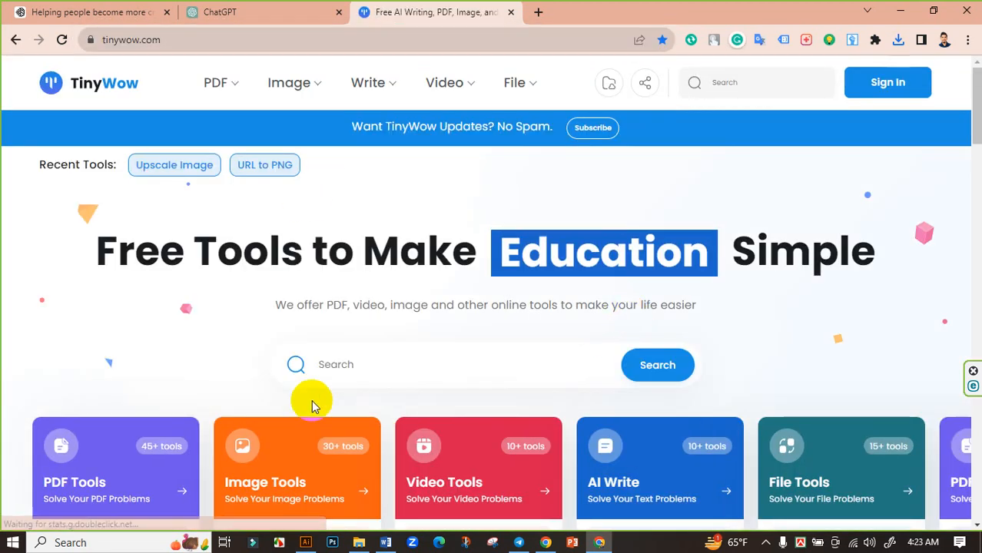
# - Open TinyWow's Upscale Image tool and upload Create_a_T_Shirt_Design_About_Cat_Sunglass_bea.jpg from Downloads
pyautogui.scroll(-1, 308, 408)
pyautogui.click(304, 413)
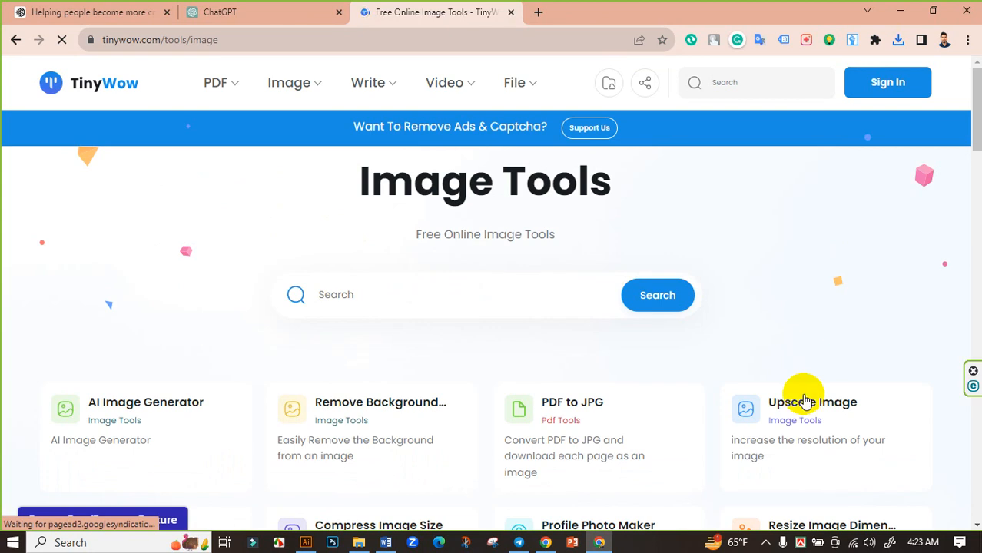
pyautogui.click(813, 408)
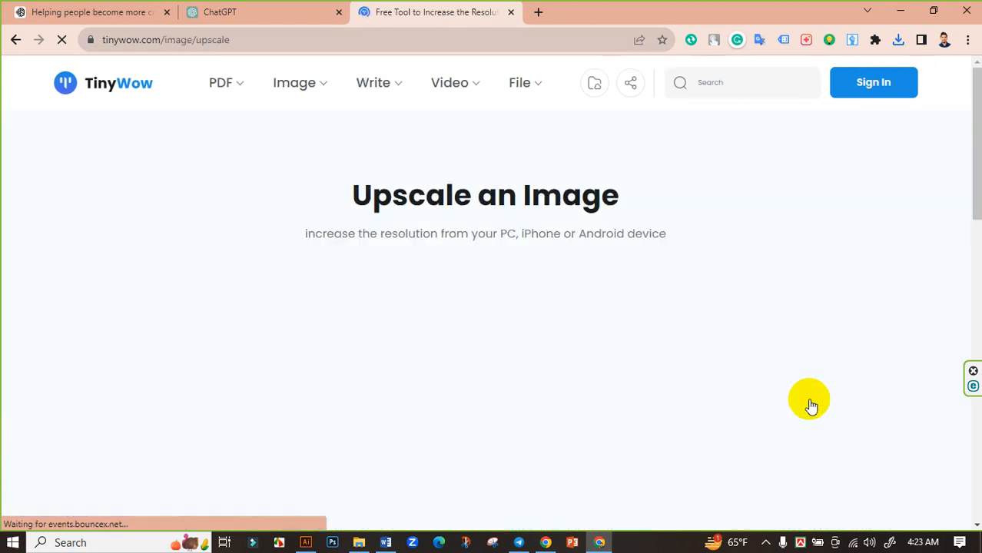
pyautogui.click(455, 379)
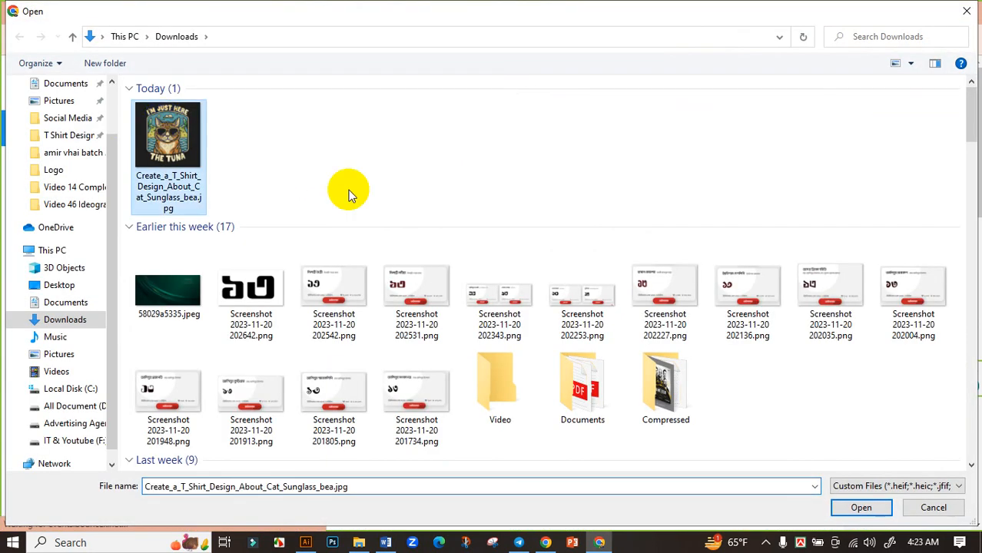
pyautogui.click(861, 508)
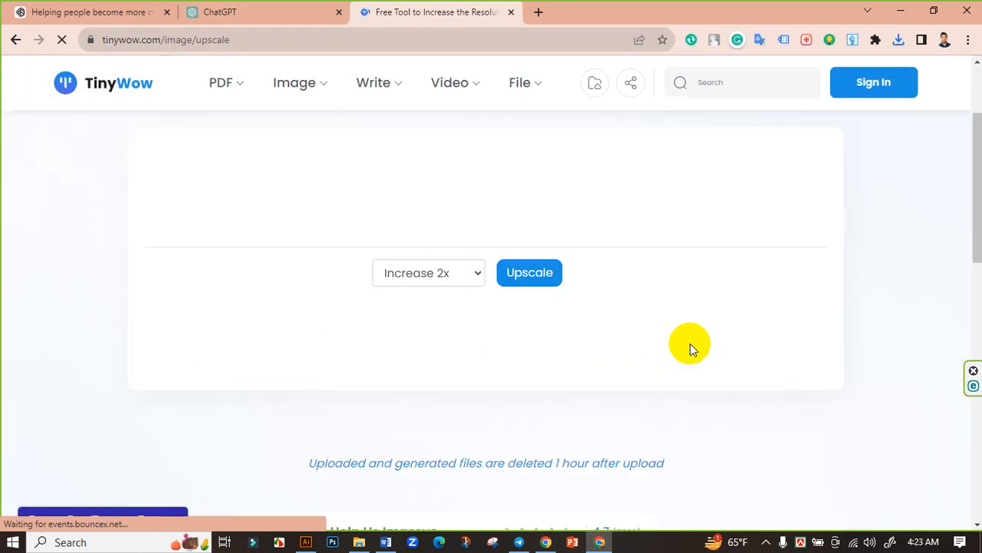
# - Upscale the uploaded cat design with the Increase 4x option
pyautogui.scroll(-3, 476, 350)
pyautogui.click(455, 329)
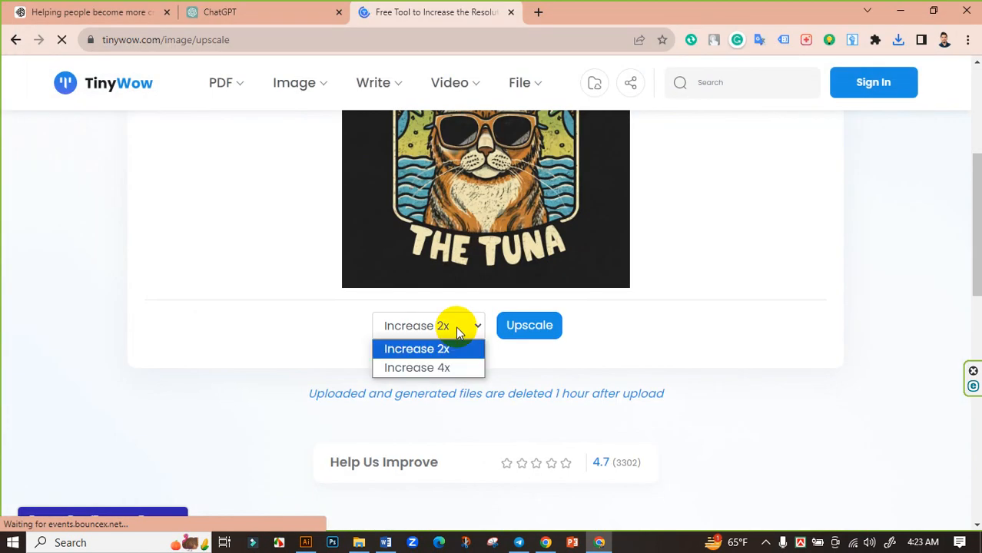
pyautogui.click(434, 367)
pyautogui.click(549, 326)
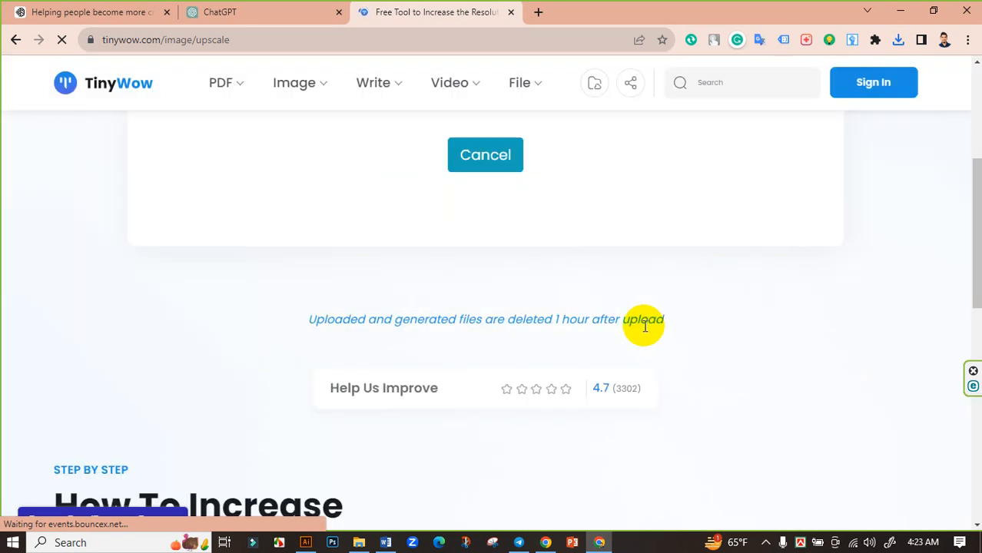
# - Download the upscaled cat design by saving it to the device
pyautogui.scroll(2, 568, 261)
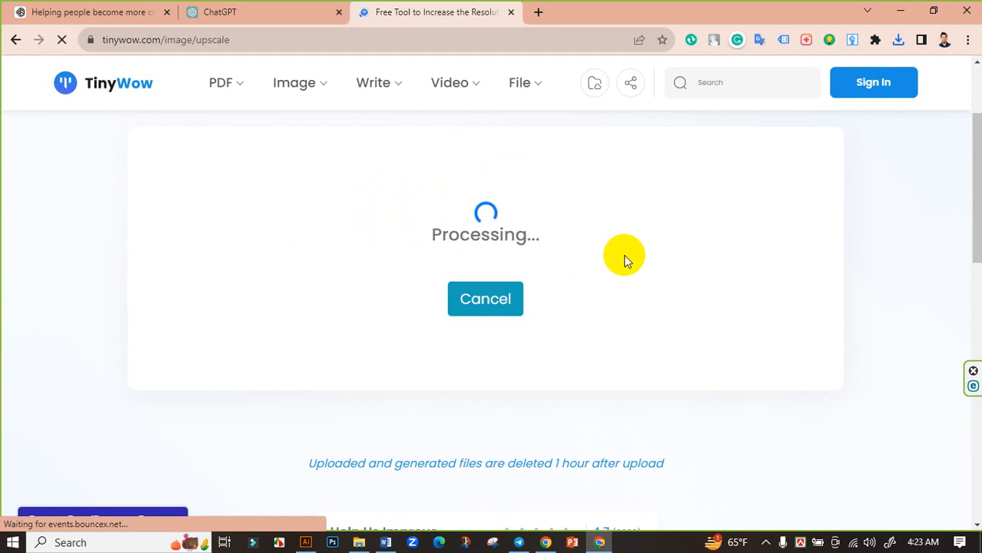
pyautogui.scroll(2, 627, 256)
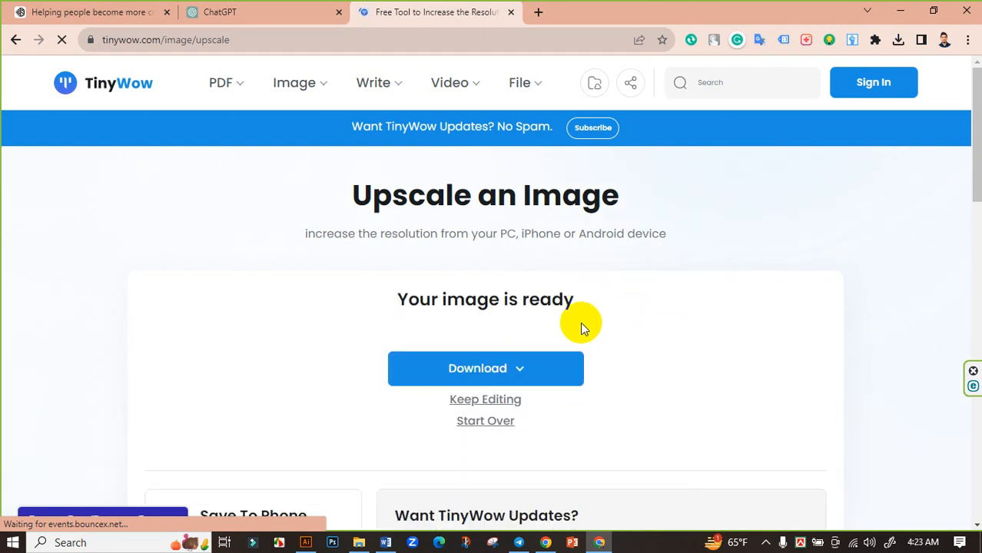
pyautogui.click(503, 370)
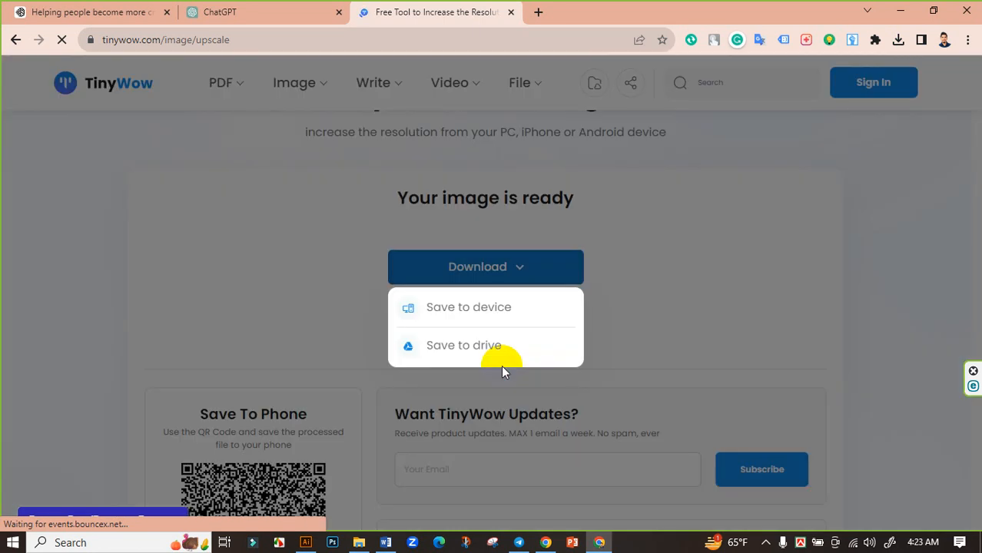
pyautogui.click(456, 310)
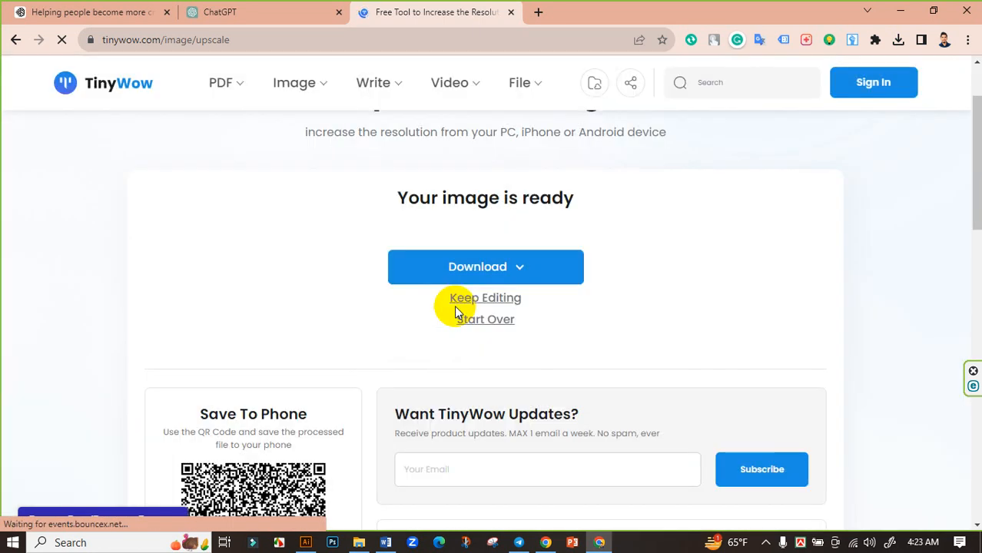
# - Show the upscaled TinyWow JPG in its download folder and check its file size
pyautogui.click(899, 41)
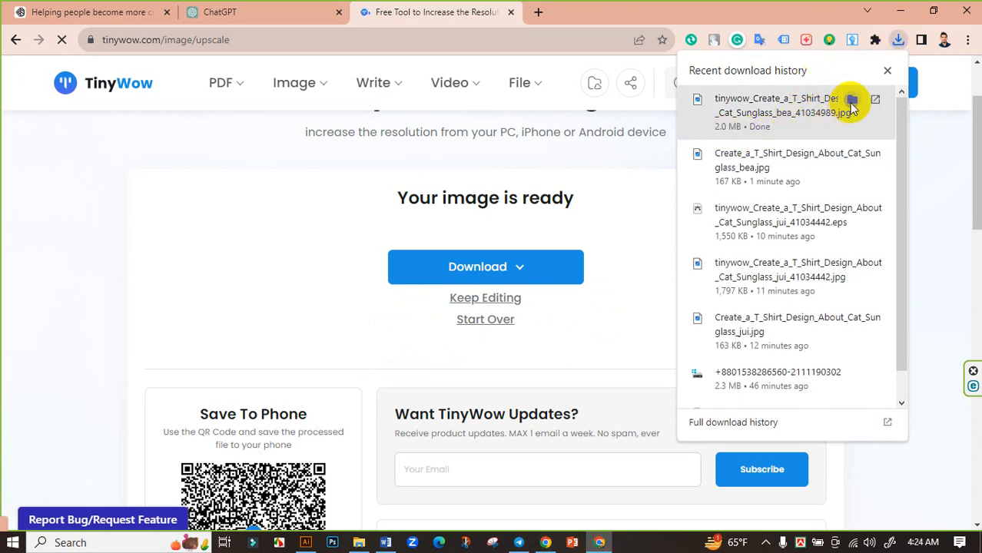
pyautogui.click(851, 99)
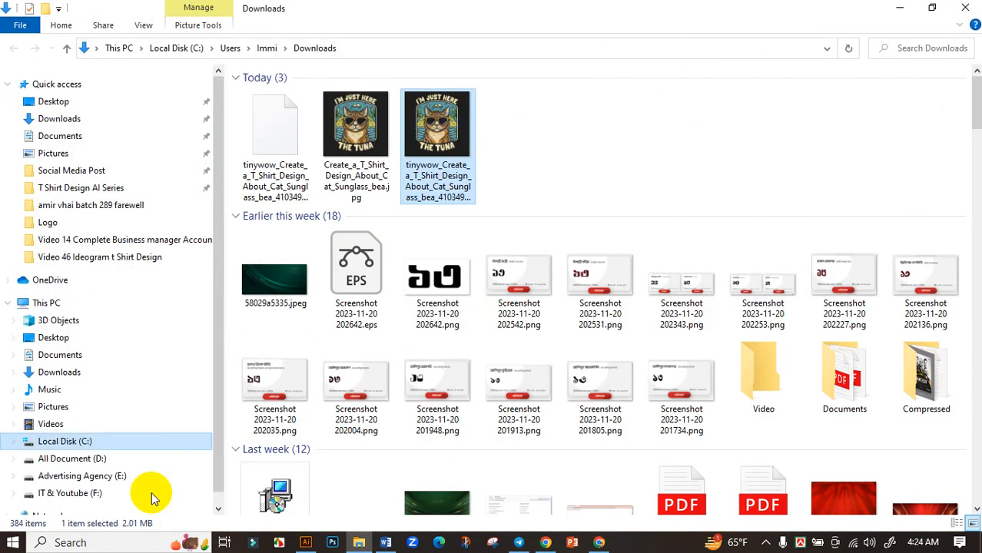
pyautogui.click(555, 139)
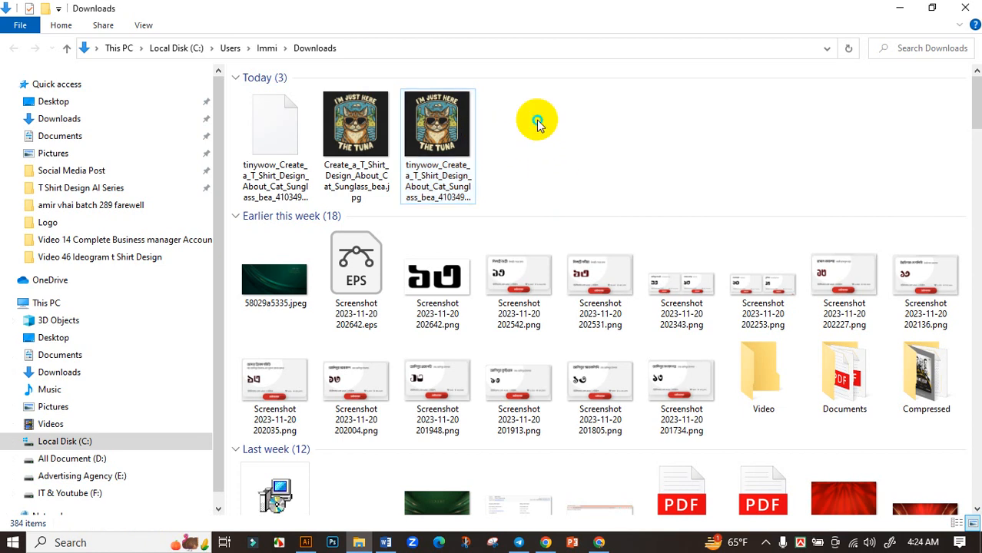
# - Refresh the Downloads folder and delete Create_a_T_Shirt_Design_About_Cat_Sunglass_bea.jpg, keeping the upscaled TinyWow JPG
pyautogui.rightClick(537, 121)
pyautogui.click(572, 178)
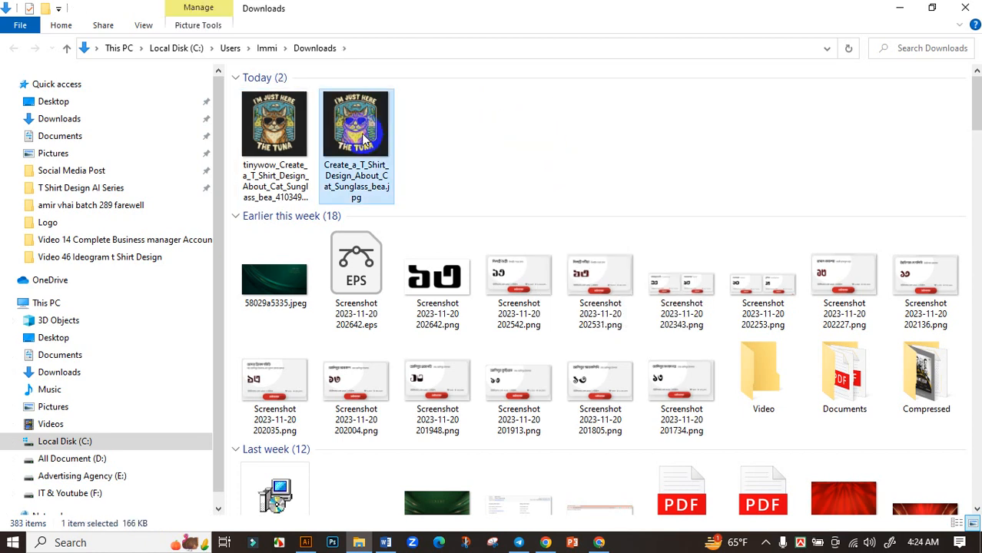
pyautogui.press('Delete')
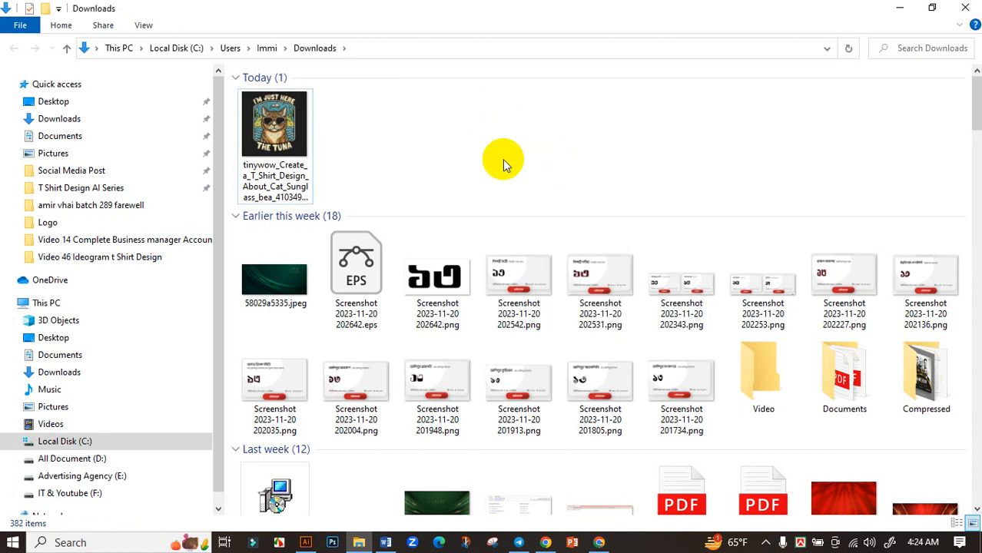
pyautogui.click(254, 138)
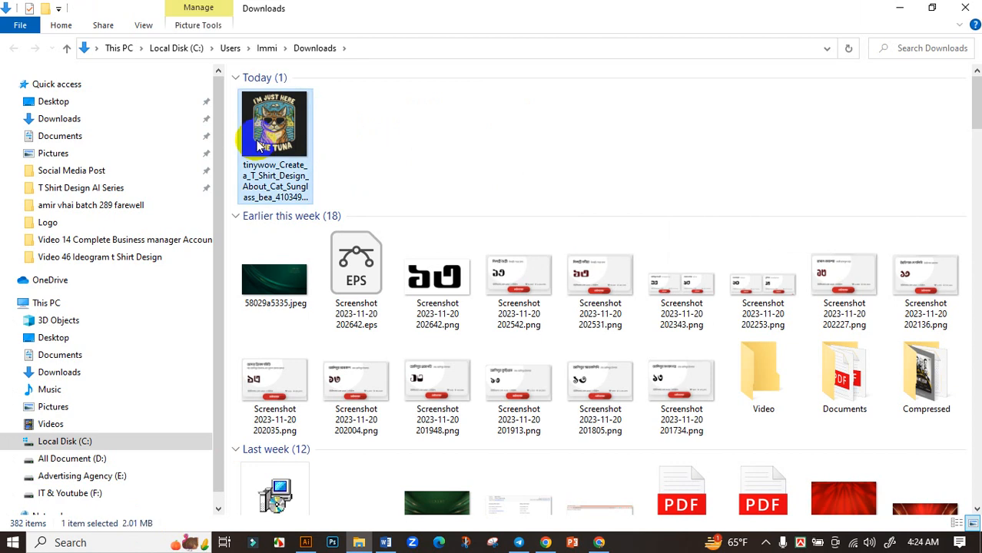
pyautogui.click(363, 159)
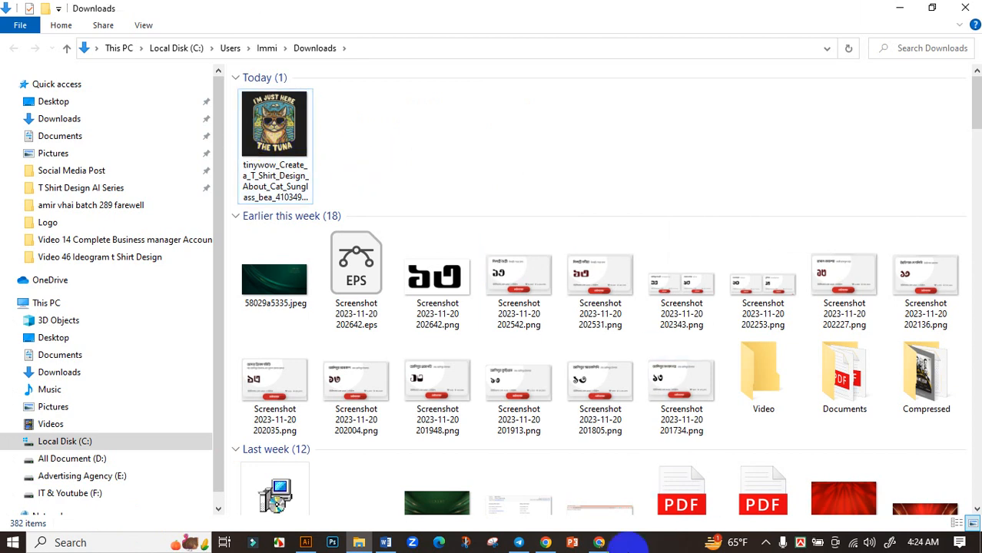
# - Switch to Chrome and open vectorizer.ai in a new tab
pyautogui.click(600, 543)
pyautogui.click(534, 11)
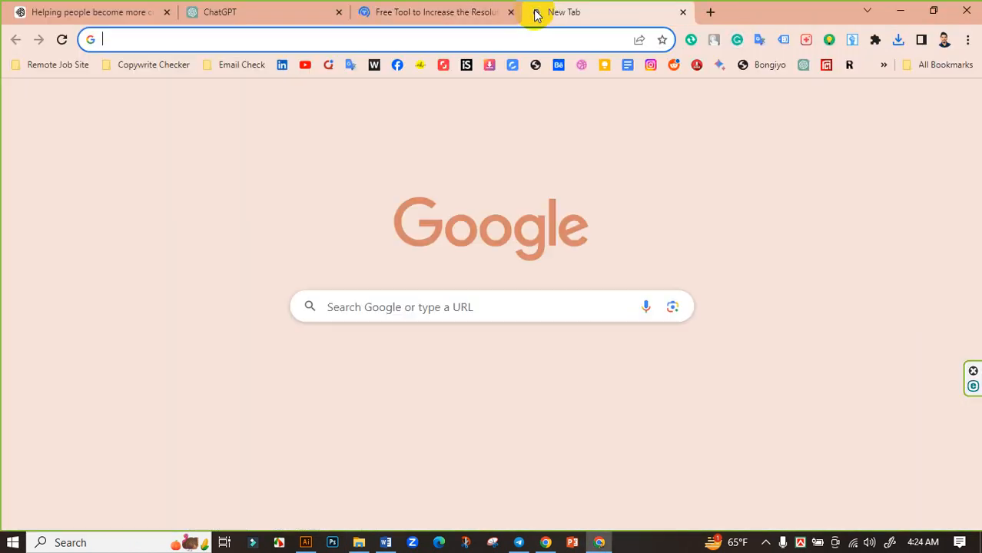
pyautogui.write('vectorizer.ai')
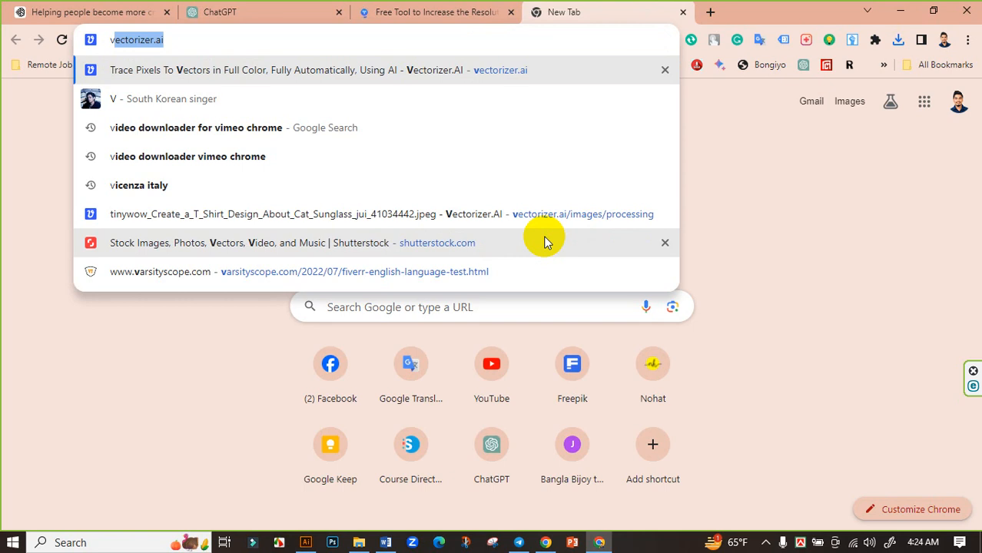
pyautogui.press('Return')
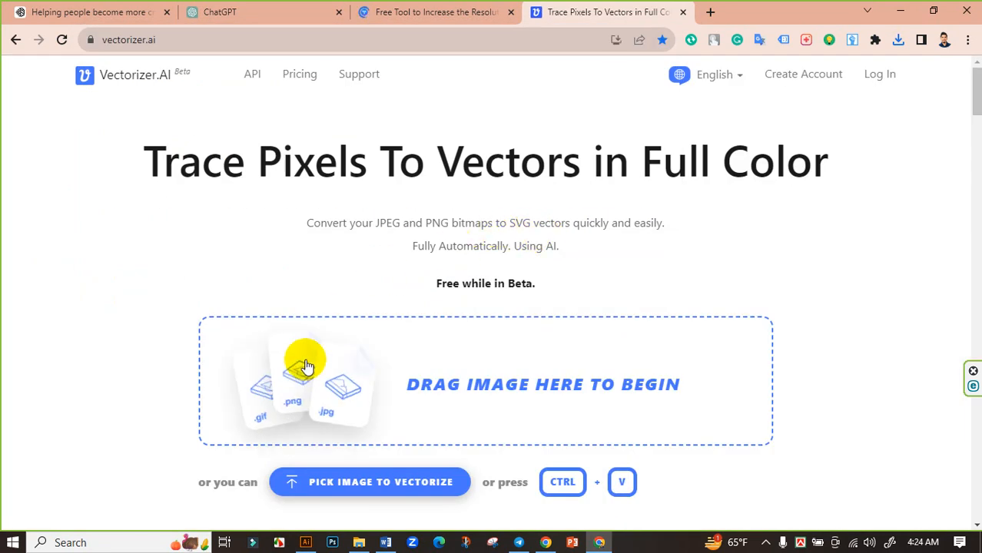
# - Upload tinywow_Create_a_T_Shirt_Design_About_Cat_Sunglass_bea_41034989.jpg for vectorizing and accept the full-image pre-crop
pyautogui.click(306, 366)
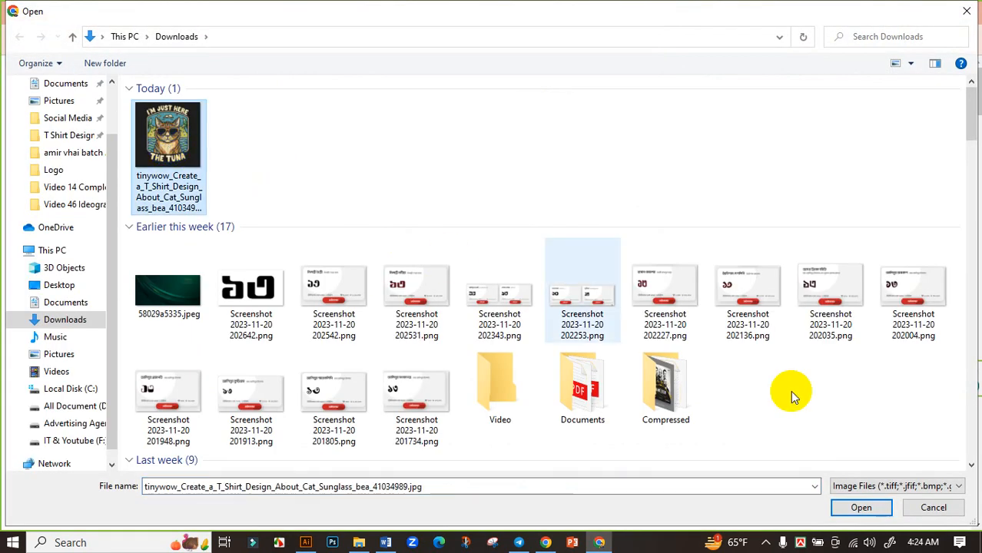
pyautogui.click(861, 508)
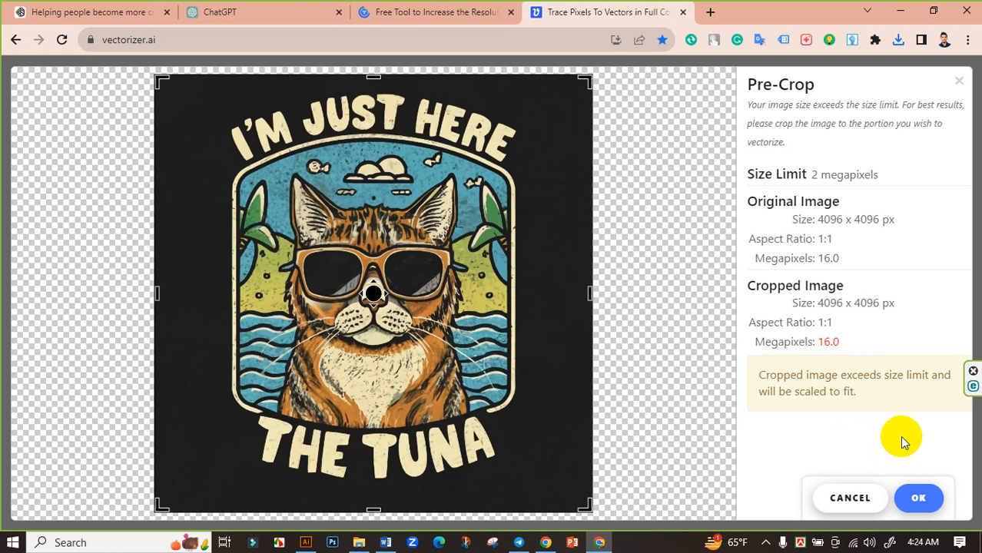
pyautogui.click(919, 498)
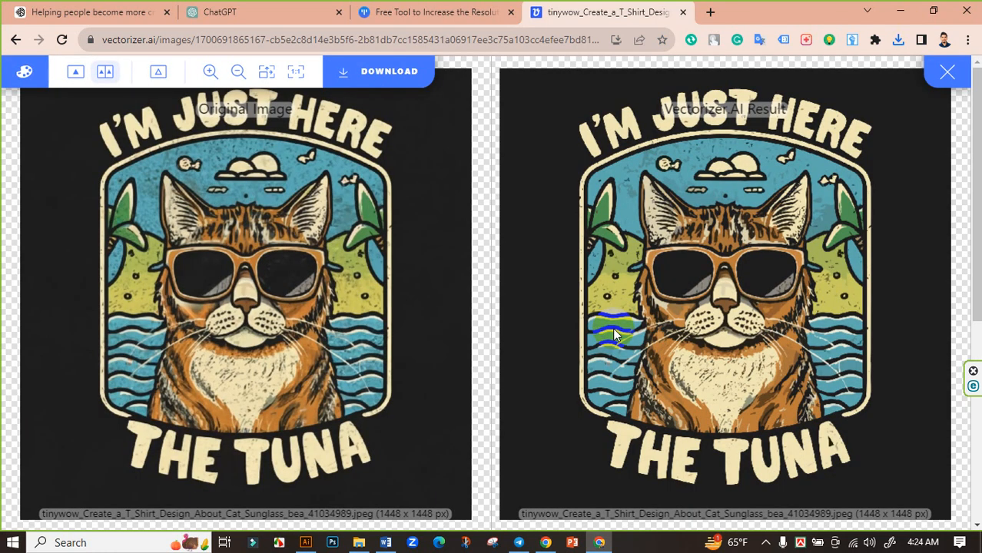
# - Download the vectorized cat design as an EPS with filled shapes and Super Fine line fit tolerance
pyautogui.click(386, 80)
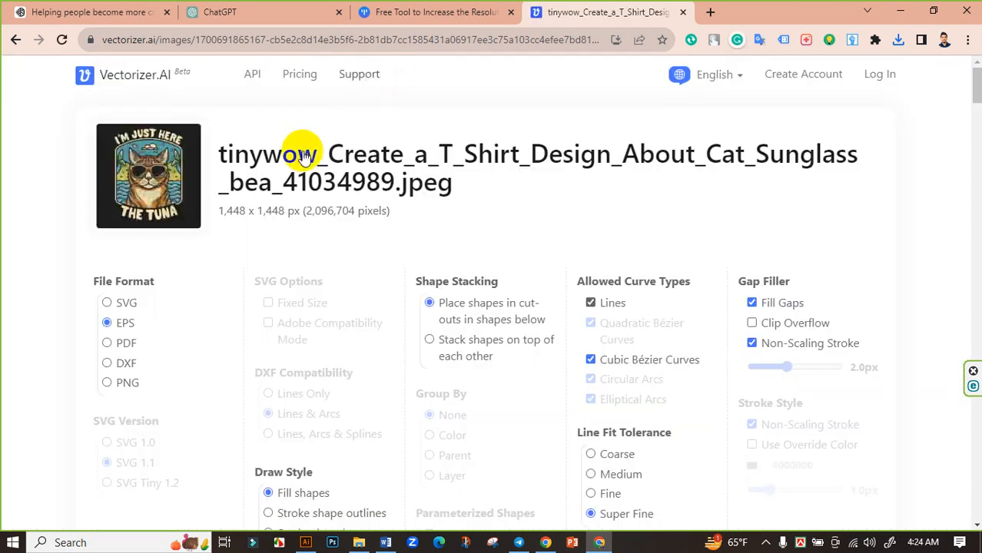
pyautogui.scroll(-2, 324, 213)
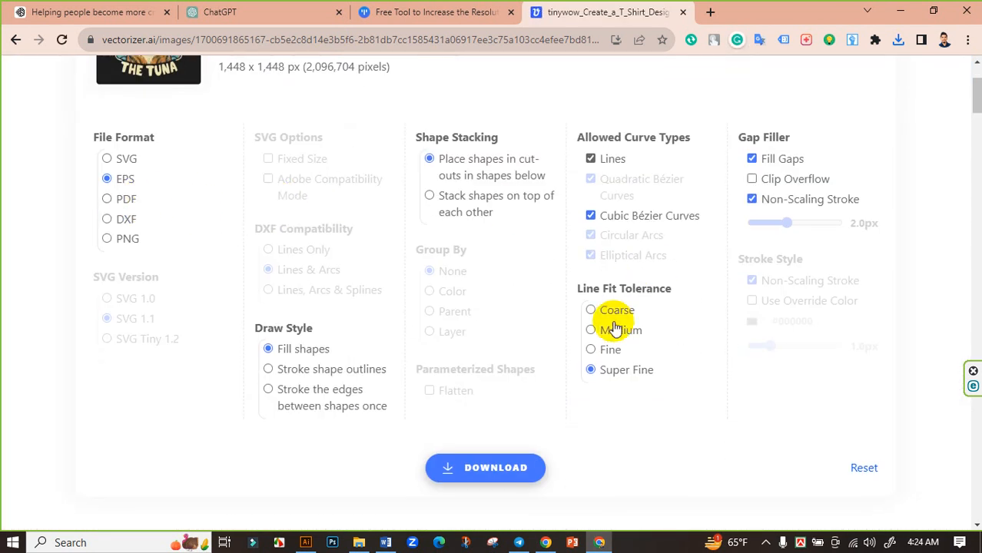
pyautogui.click(496, 475)
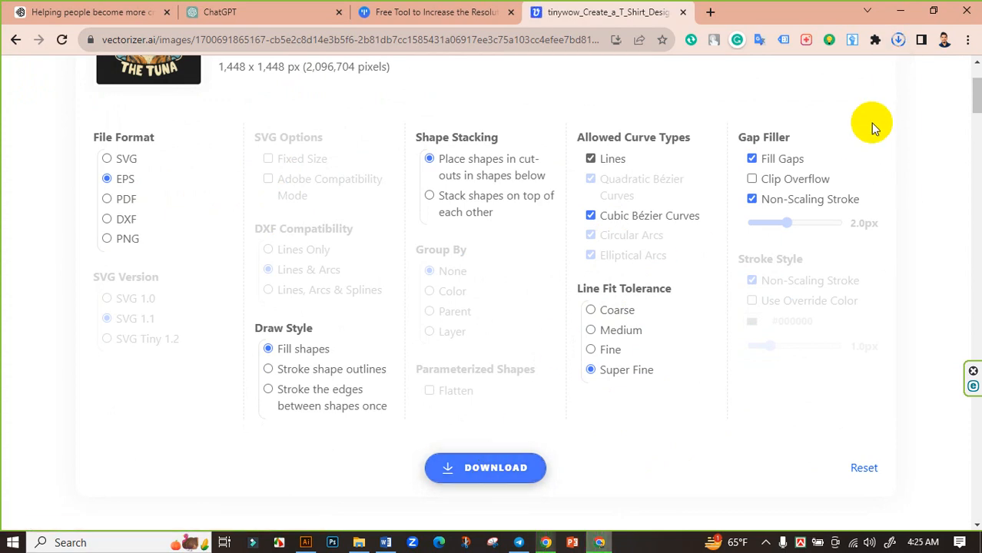
# - Show the downloaded EPS in its folder and refresh the file list
pyautogui.click(898, 43)
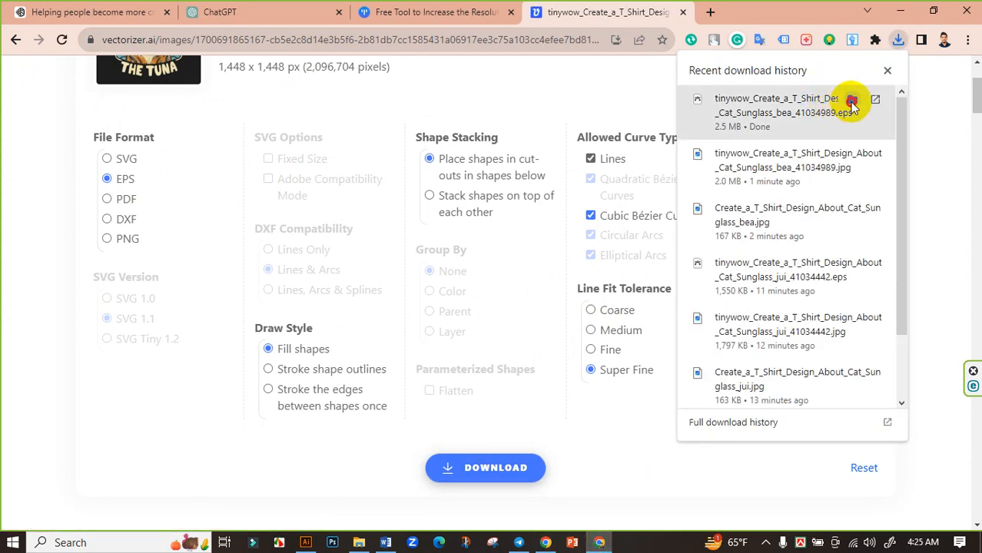
pyautogui.click(851, 103)
pyautogui.rightClick(499, 125)
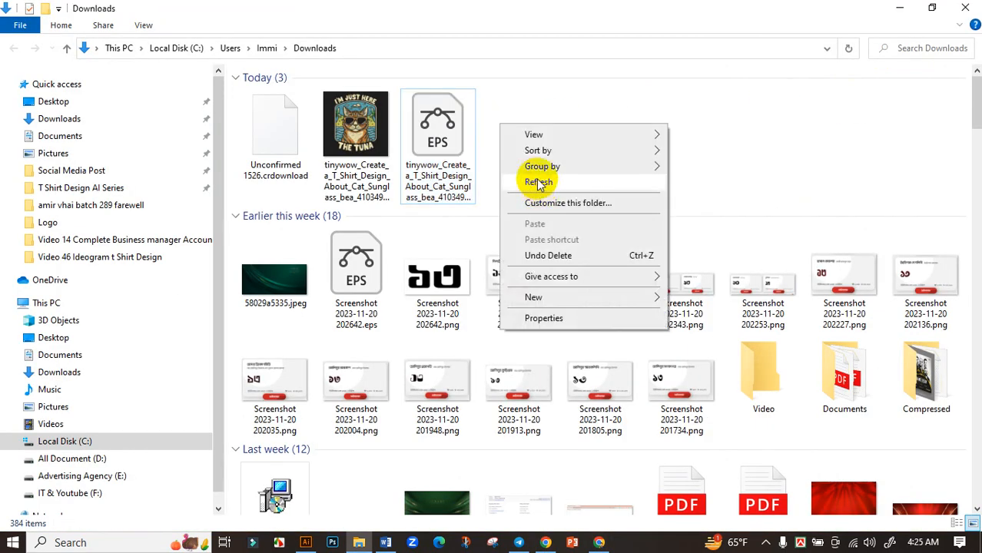
pyautogui.click(538, 182)
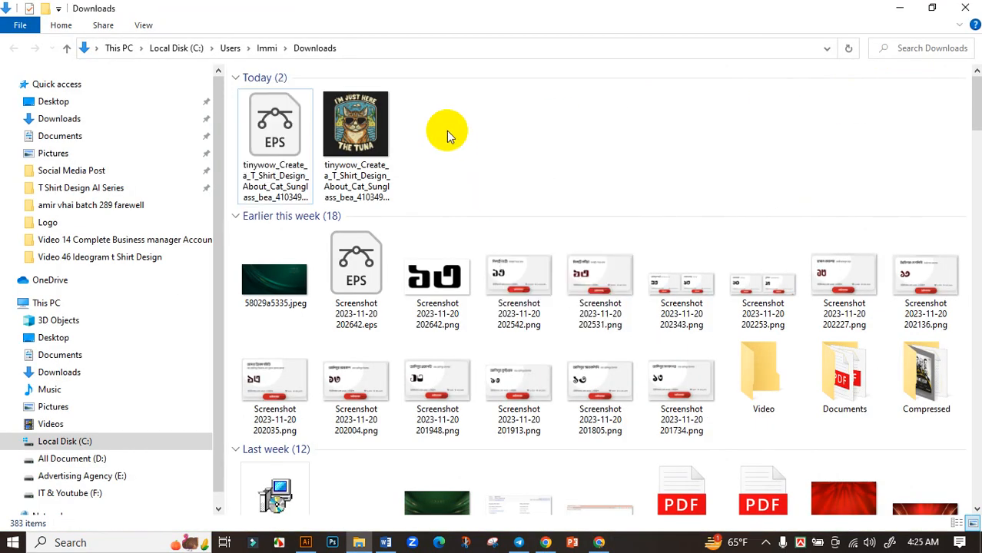
# - Switch to Illustrator and create a portrait document of 11.9 x 17.9 in with RGB color and 300 ppi raster effects
pyautogui.click(306, 543)
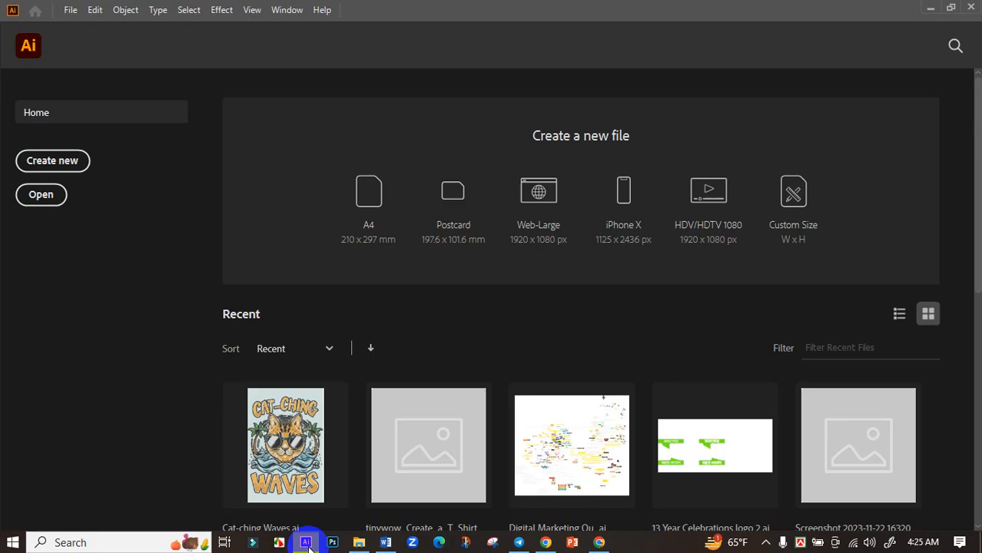
pyautogui.click(52, 165)
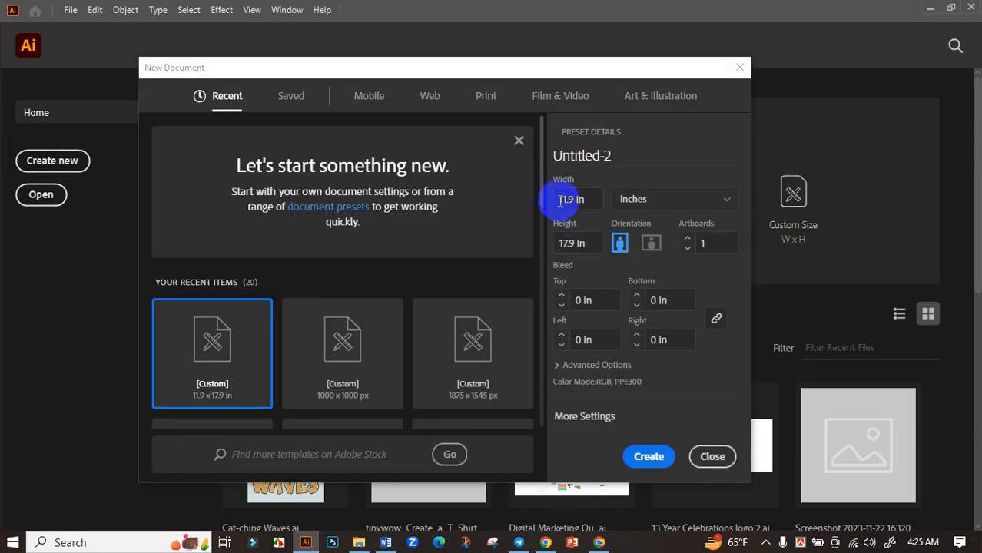
pyautogui.click(561, 201)
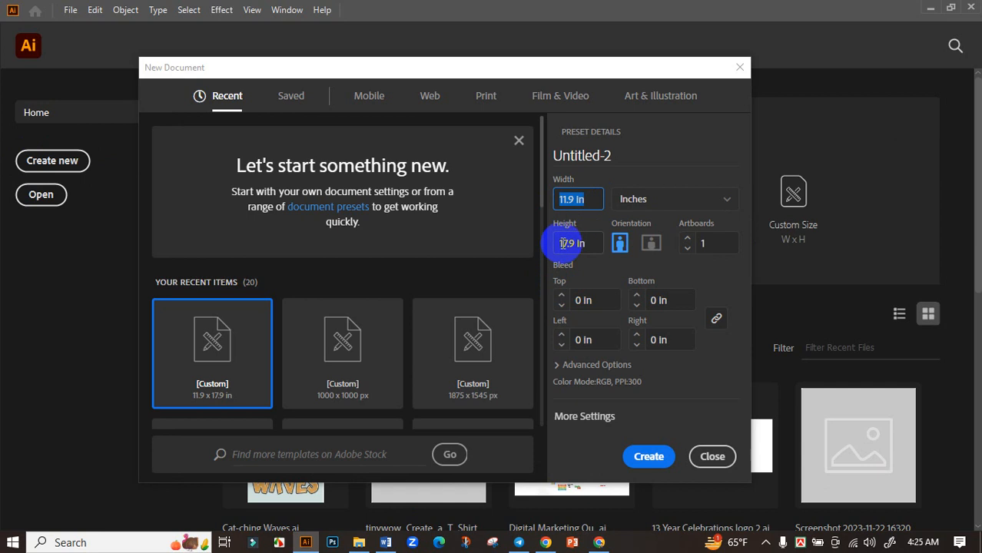
pyautogui.moveTo(560, 243); pyautogui.dragTo(582, 243)
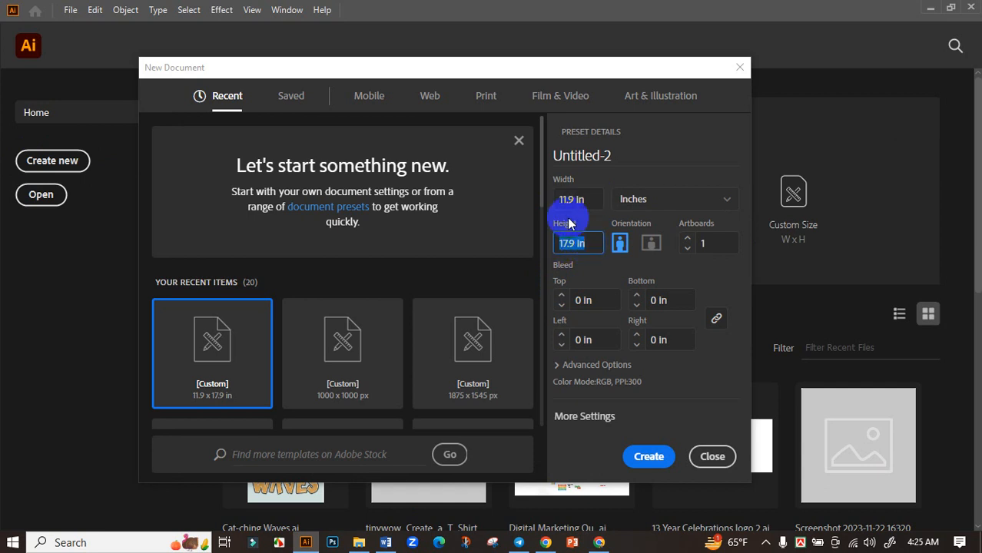
pyautogui.moveTo(558, 199); pyautogui.dragTo(579, 201)
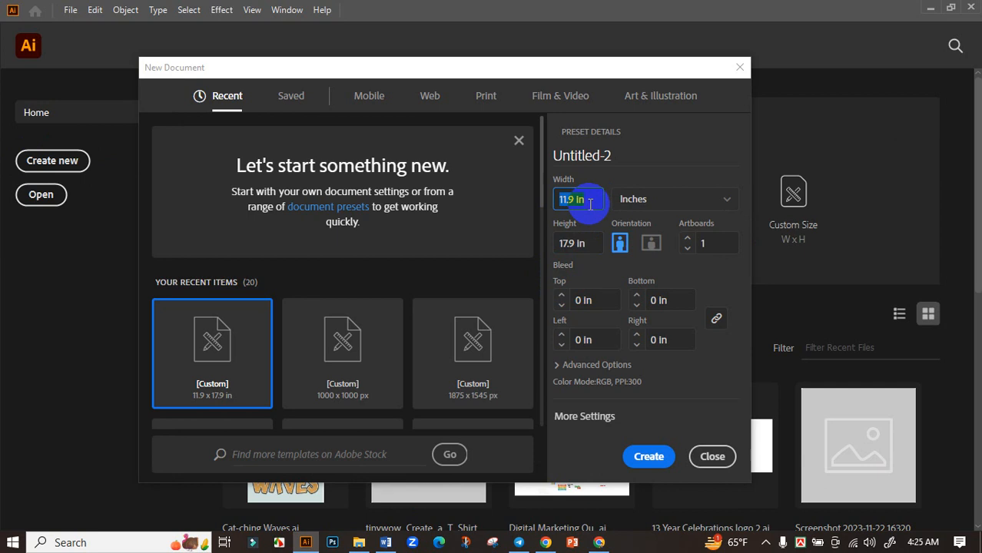
pyautogui.click(588, 365)
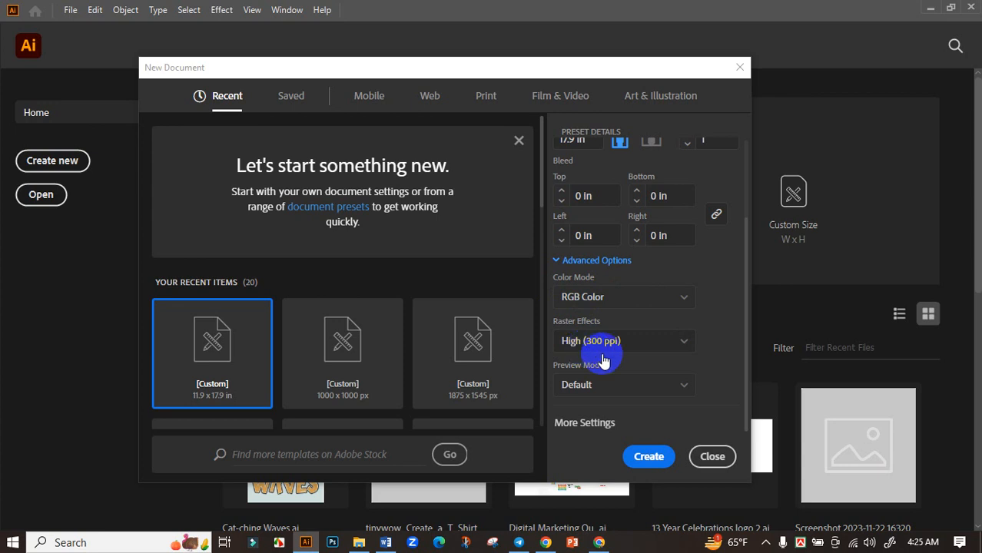
pyautogui.click(644, 461)
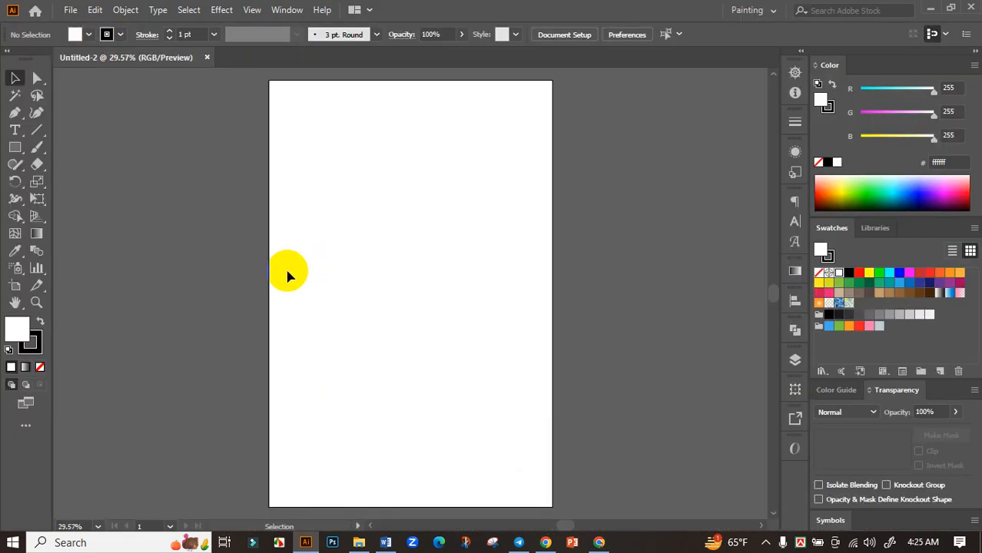
# - Draw a rectangle covering the whole artboard, fill it with black, and deselect it
pyautogui.click(14, 147)
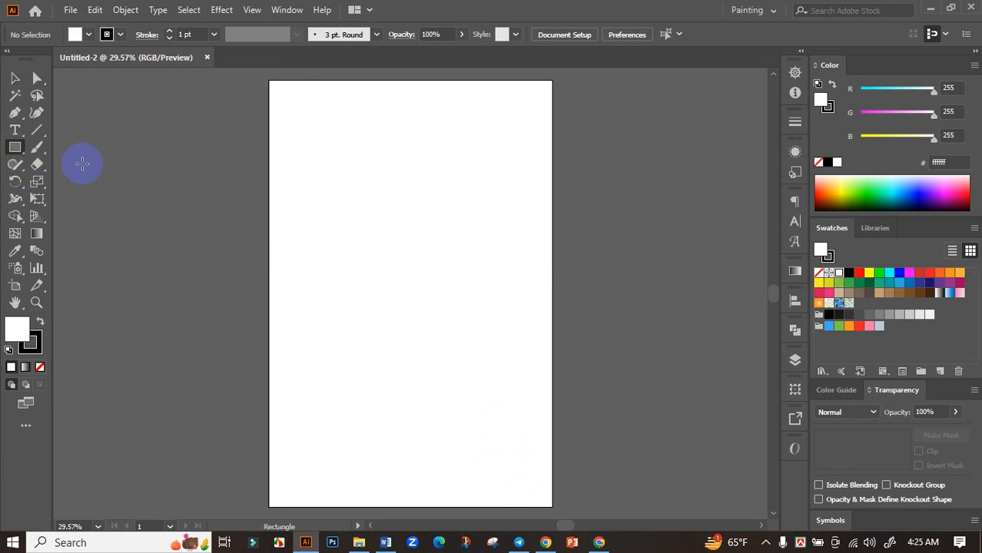
pyautogui.moveTo(268, 79); pyautogui.dragTo(558, 510)
pyautogui.click(849, 275)
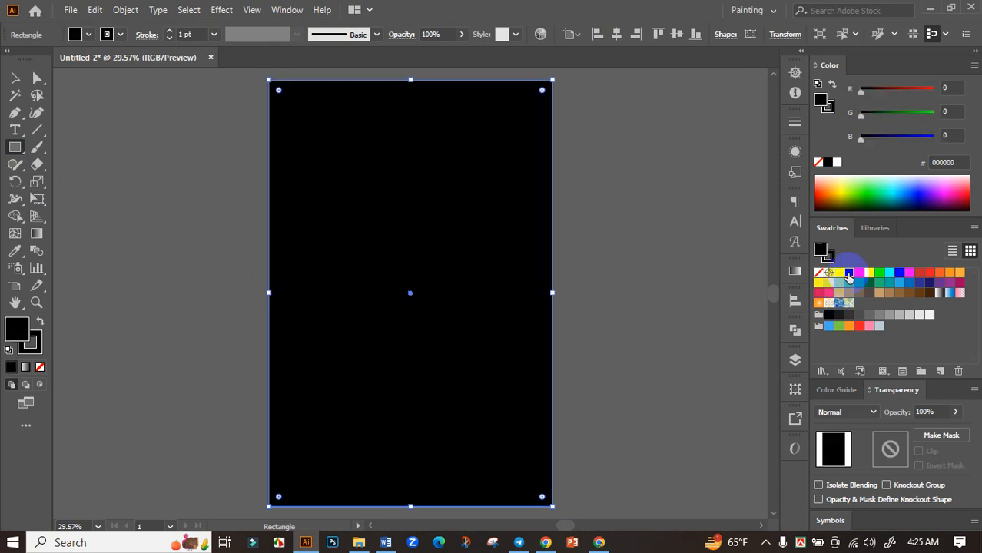
pyautogui.click(15, 78)
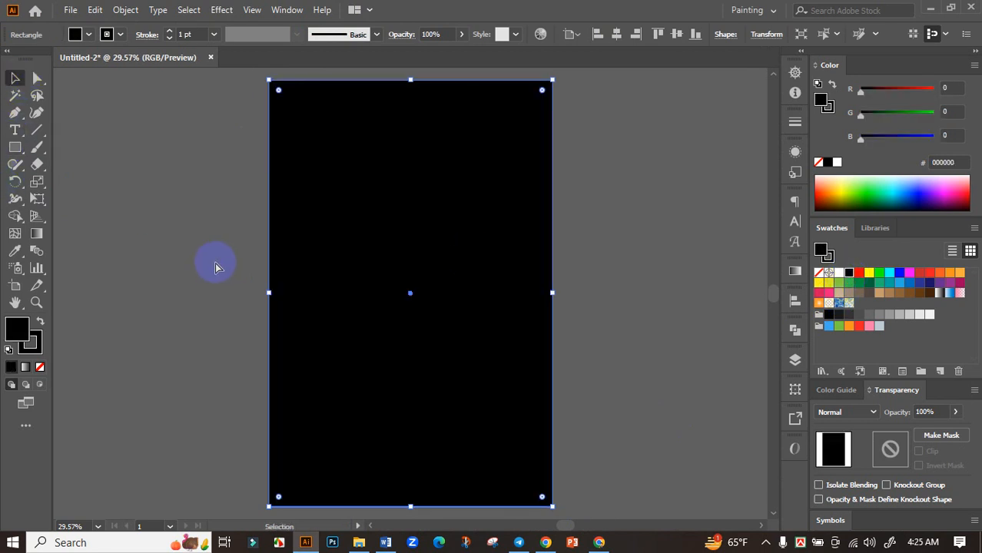
pyautogui.click(214, 273)
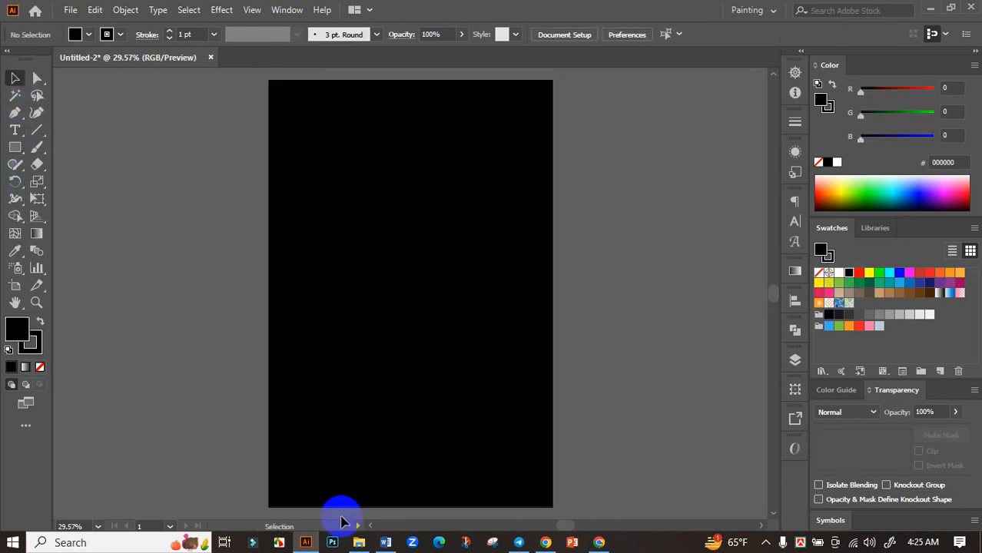
# - Open the vectorized cat design EPS from the Downloads folder in Illustrator
pyautogui.click(359, 542)
pyautogui.click(244, 121)
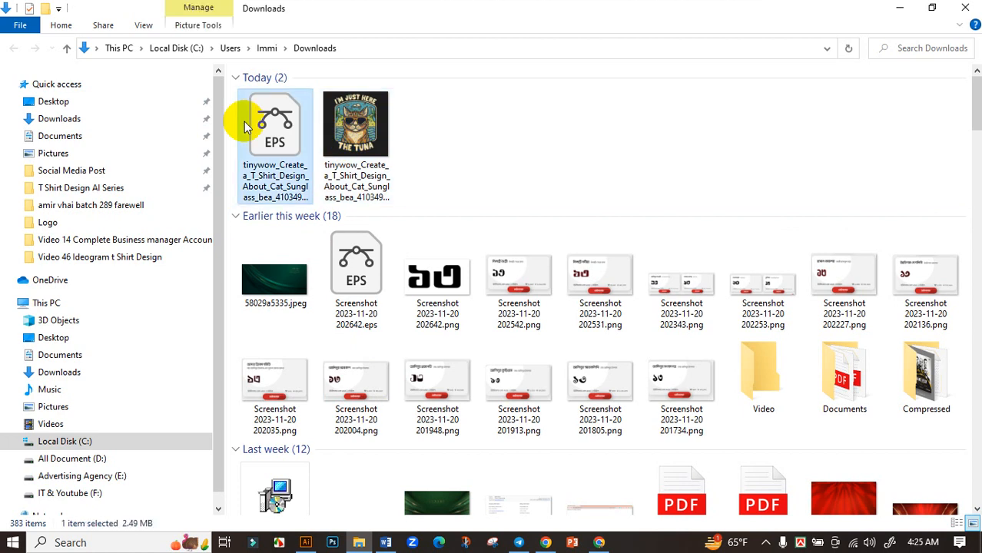
pyautogui.doubleClick(245, 121)
# - Move the whole cat artwork group off the artboard to the empty canvas on its left
pyautogui.scroll(-4, 390, 281)
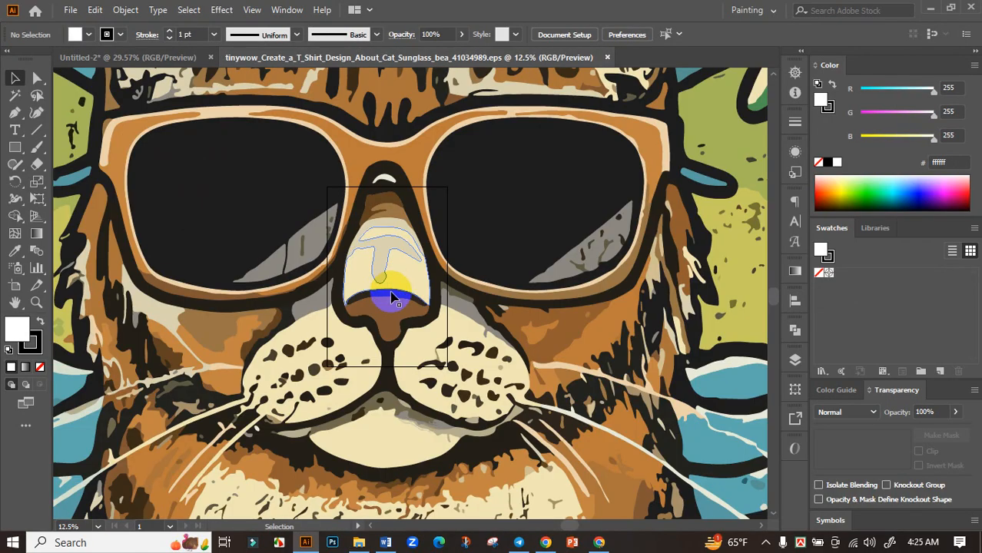
pyautogui.scroll(-4, 394, 293)
pyautogui.click(540, 269)
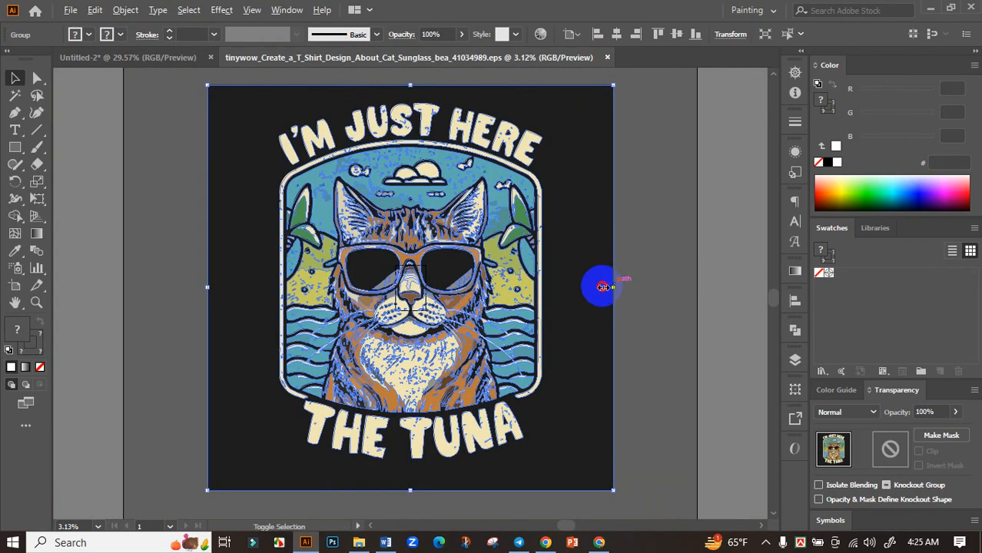
pyautogui.moveTo(603, 287); pyautogui.dragTo(285, 273)
pyautogui.scroll(3, 301, 275)
pyautogui.click(391, 276)
pyautogui.moveTo(385, 277); pyautogui.dragTo(452, 254)
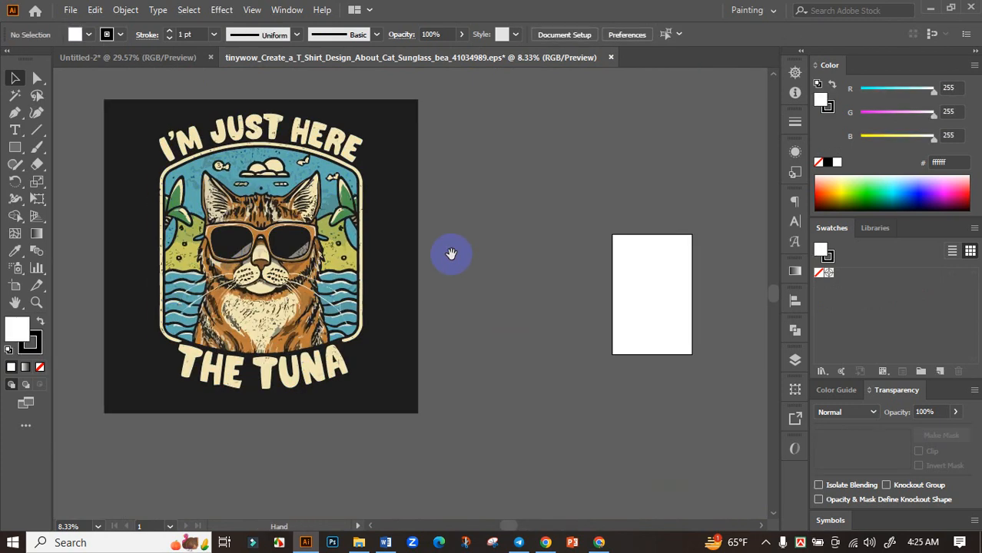
pyautogui.click(39, 132)
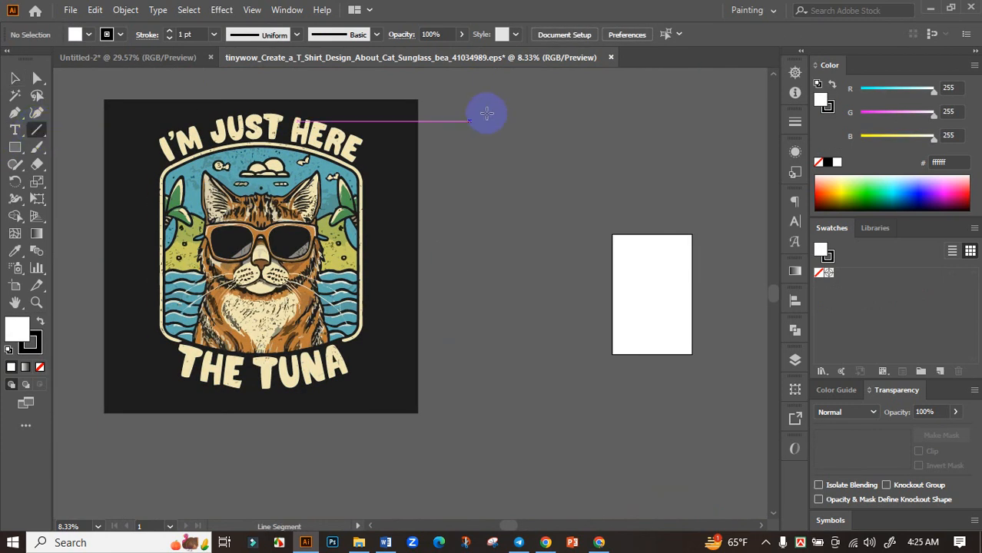
pyautogui.moveTo(530, 114); pyautogui.dragTo(514, 268)
pyautogui.click(14, 96)
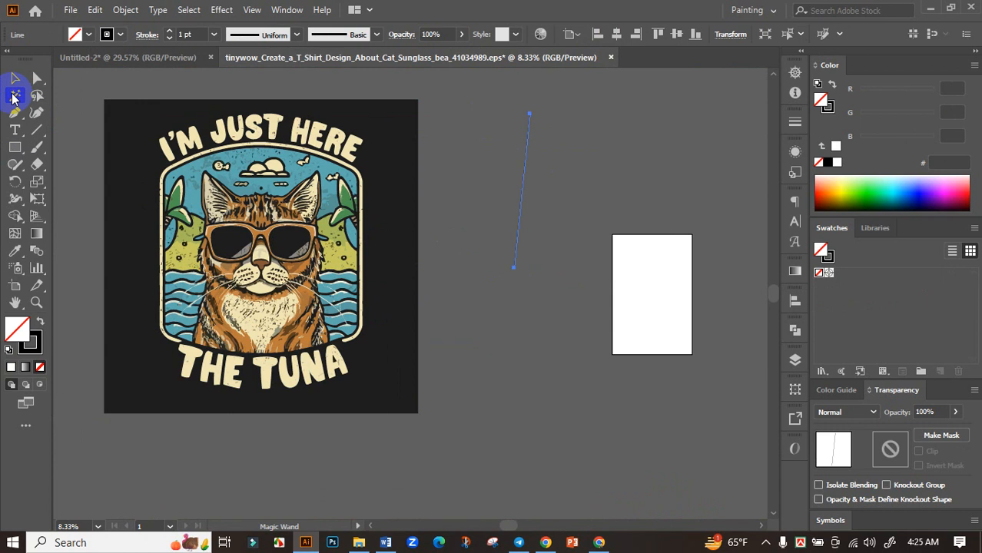
pyautogui.click(528, 139)
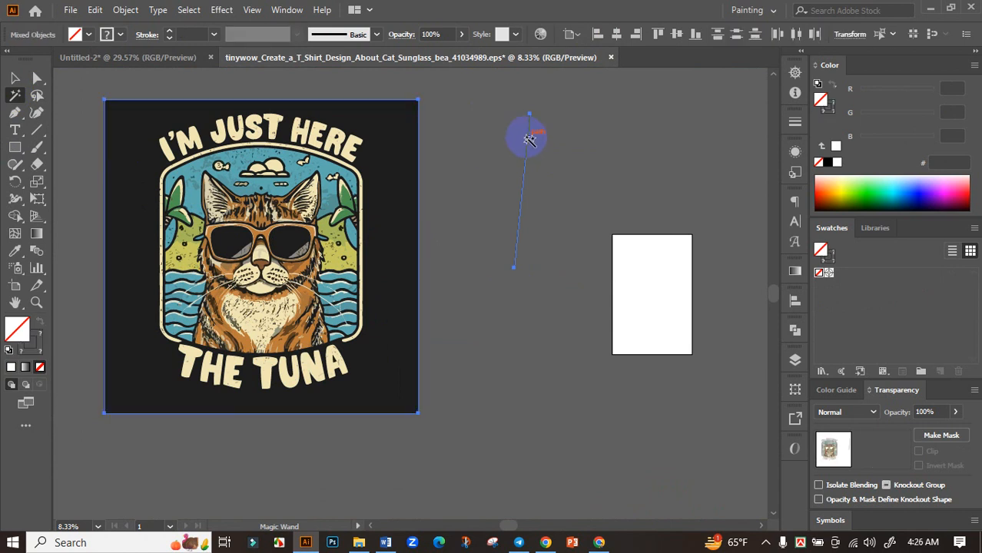
pyautogui.click(529, 142)
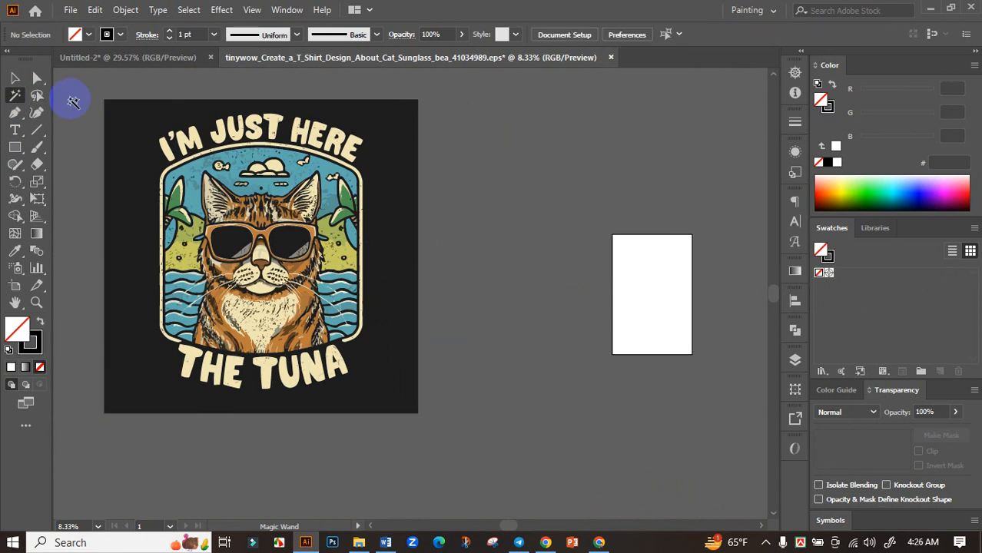
# - Ungroup the vectorized cat artwork and delete the dark background shape surrounding the design
pyautogui.click(15, 77)
pyautogui.click(355, 198)
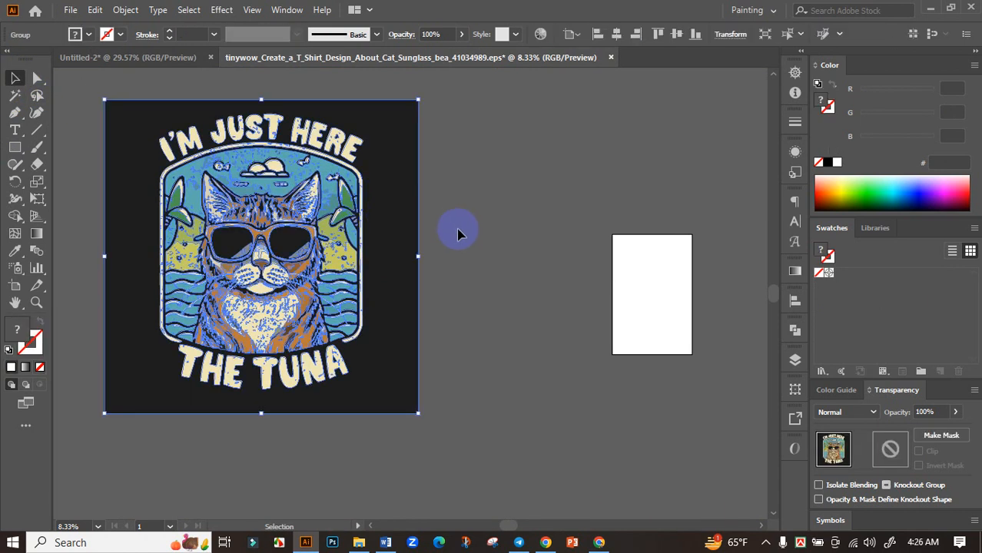
pyautogui.rightClick(352, 215)
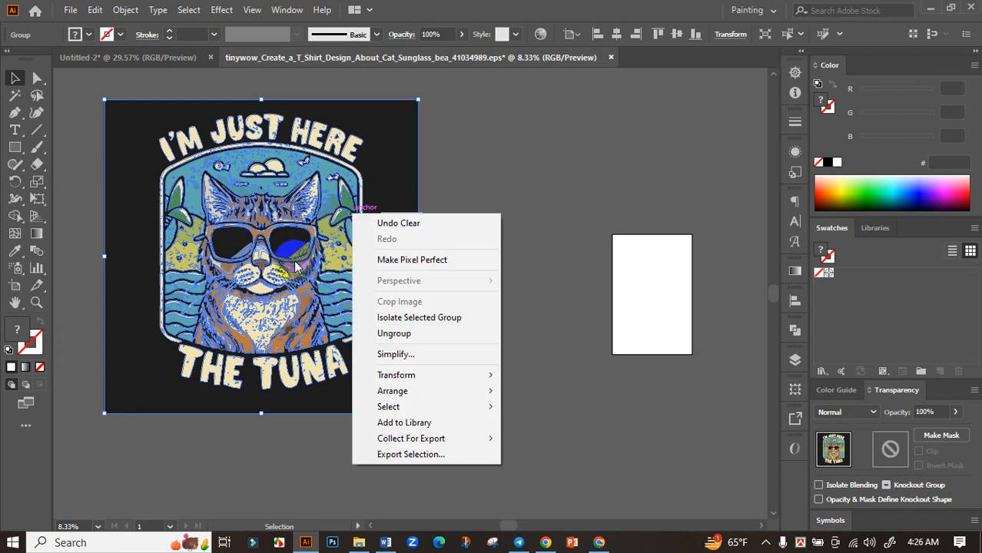
pyautogui.click(382, 332)
pyautogui.click(396, 263)
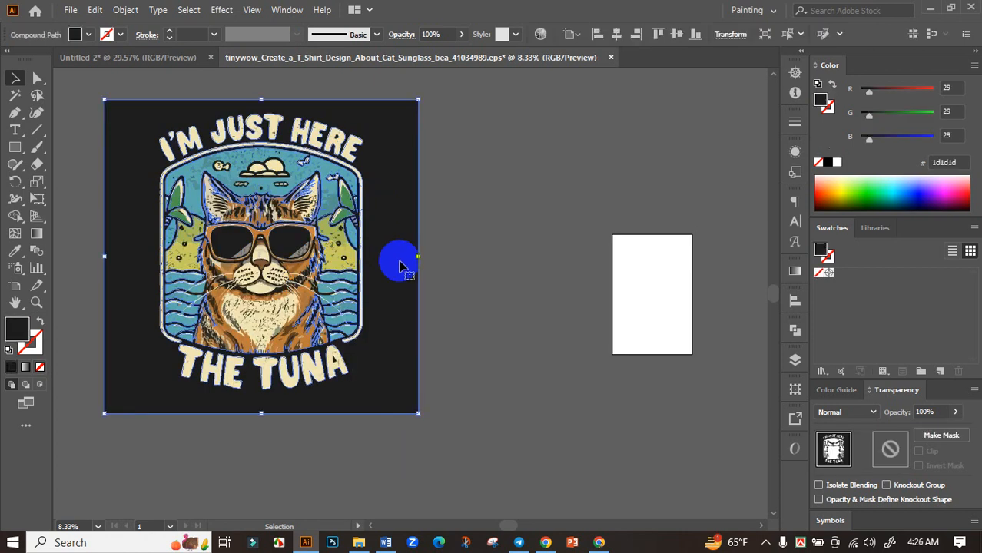
pyautogui.press('Delete')
# - Delete the dark outlines of the large cloud and the small left cloud, plus the dark dot above the cat's head
pyautogui.scroll(4, 266, 176)
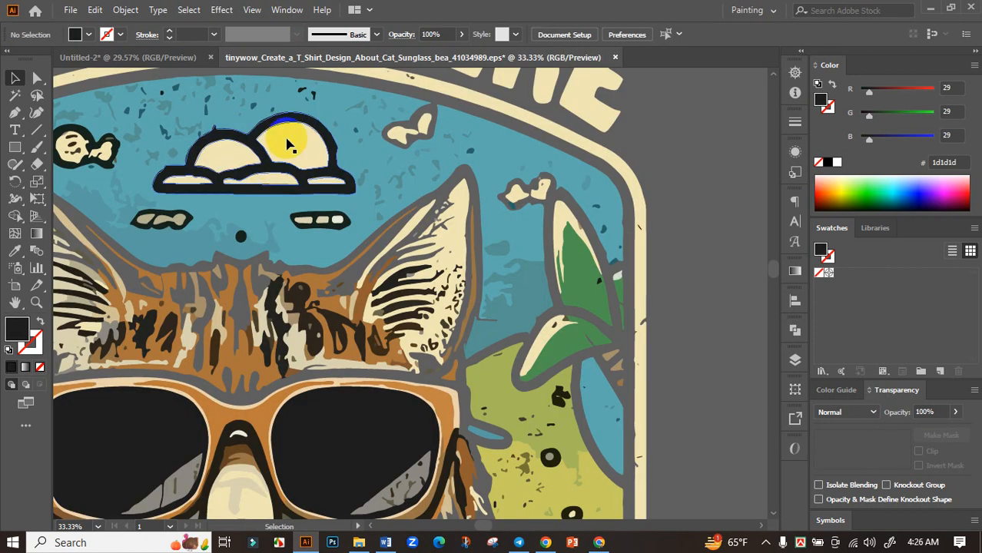
pyautogui.click(308, 123)
pyautogui.keyDown('shift'); pyautogui.click(307, 123); pyautogui.keyUp('shift')
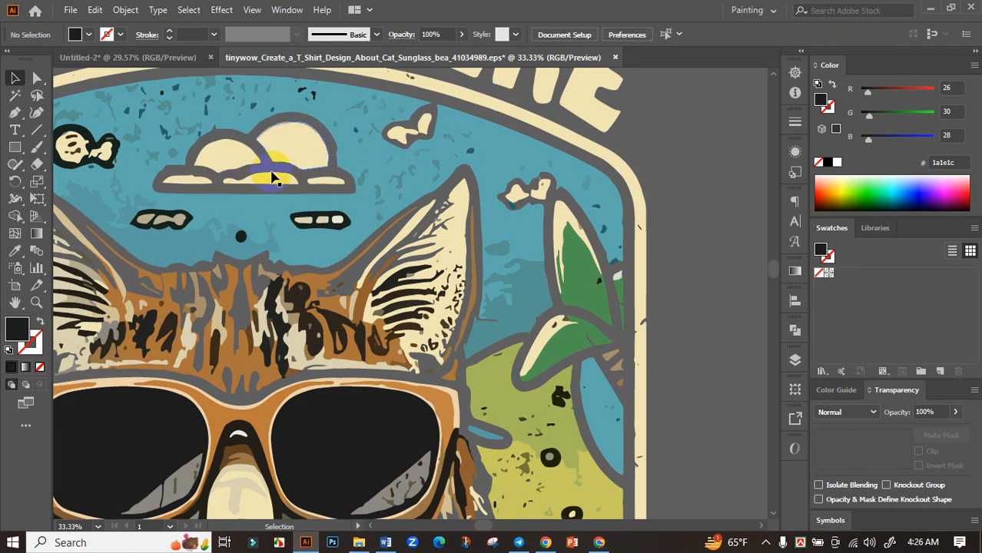
pyautogui.moveTo(131, 160); pyautogui.dragTo(306, 213)
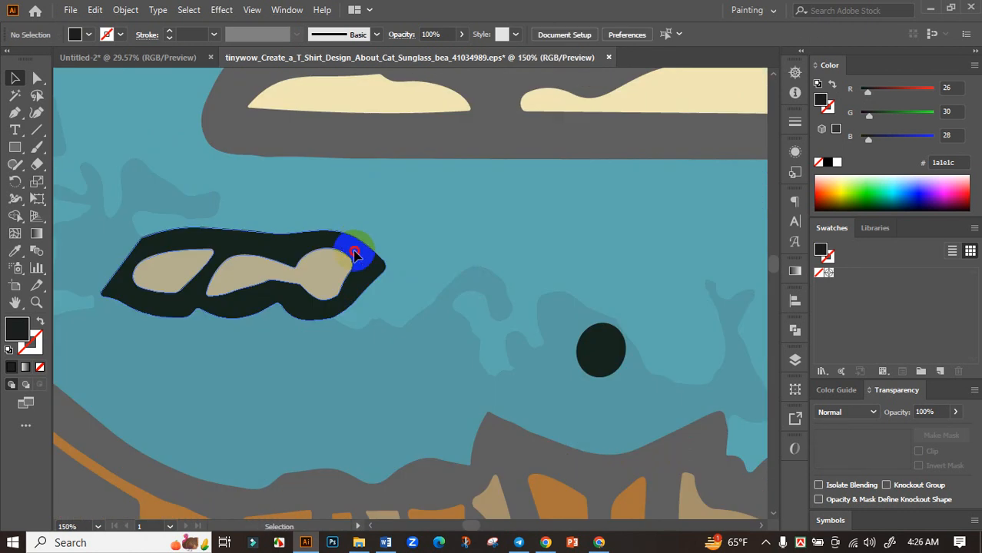
pyautogui.click(358, 256)
pyautogui.press('Delete')
pyautogui.click(612, 356)
pyautogui.press('Delete')
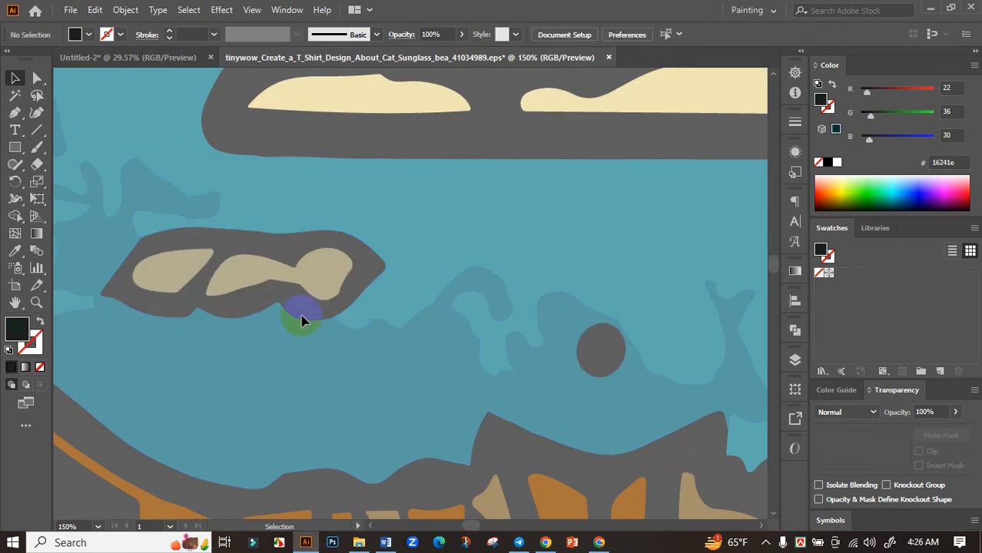
# - Delete the dark outlines of the small right cloud and the fish shape in the left part of the sky
pyautogui.scroll(-3, 302, 321)
pyautogui.moveTo(520, 285); pyautogui.dragTo(439, 298)
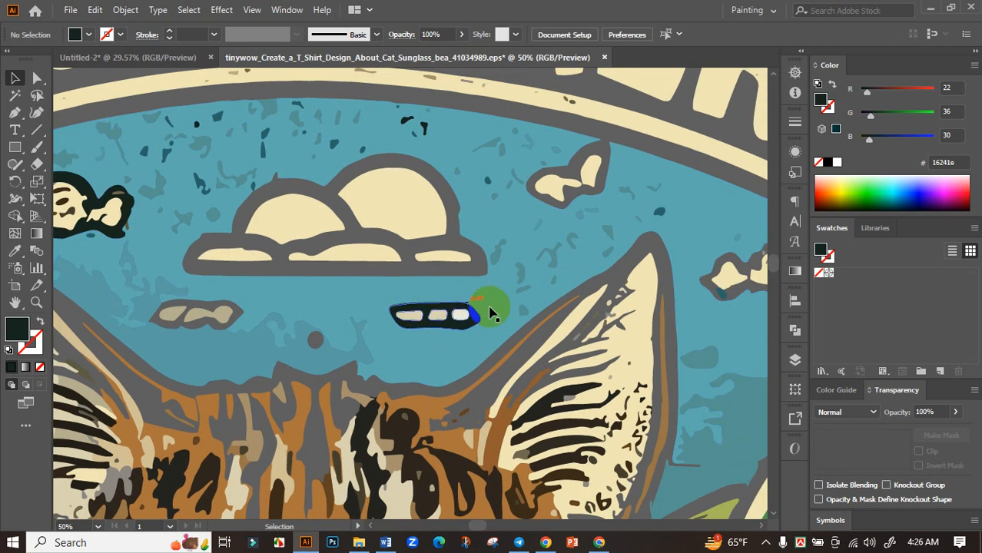
pyautogui.click(459, 313)
pyautogui.press('Delete')
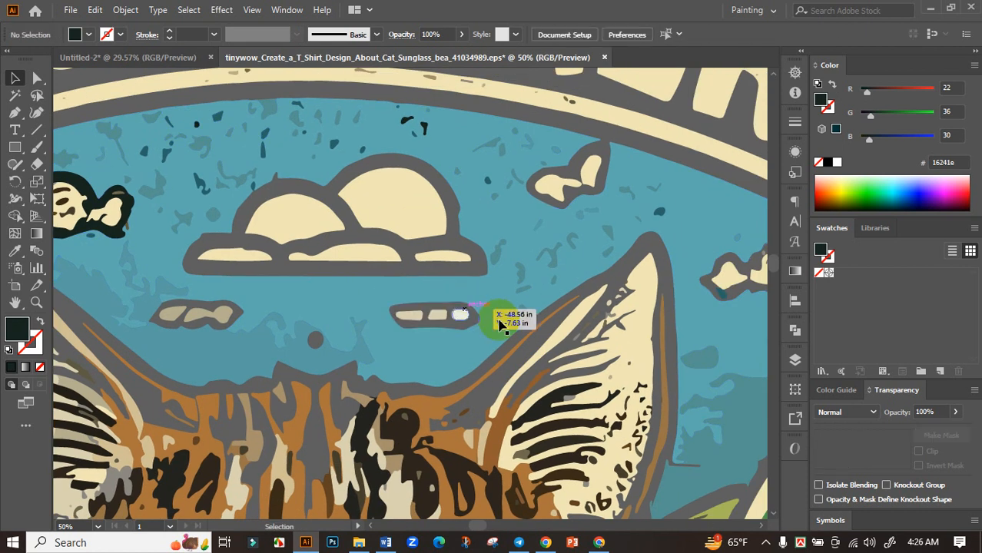
pyautogui.moveTo(120, 222); pyautogui.dragTo(366, 268)
pyautogui.click(325, 228)
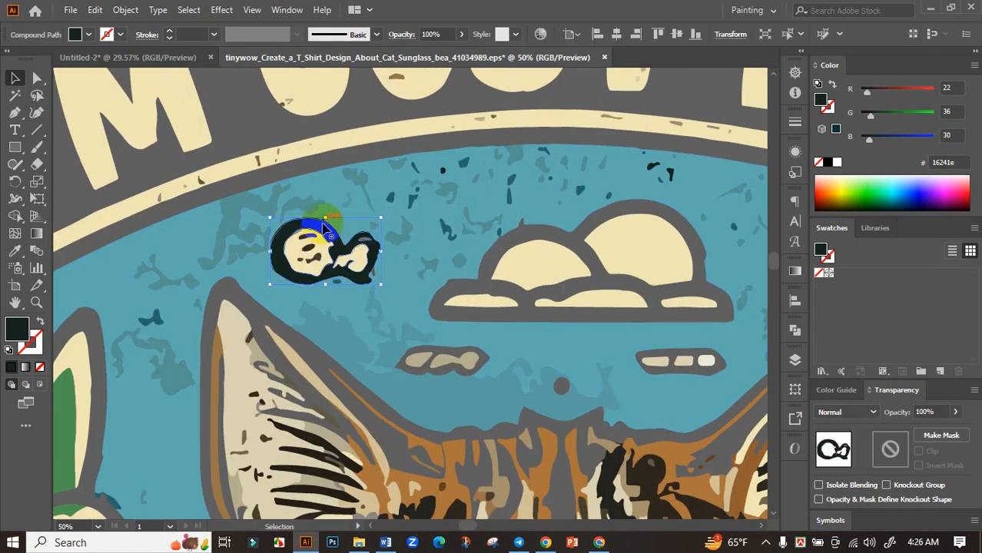
pyautogui.press('Delete')
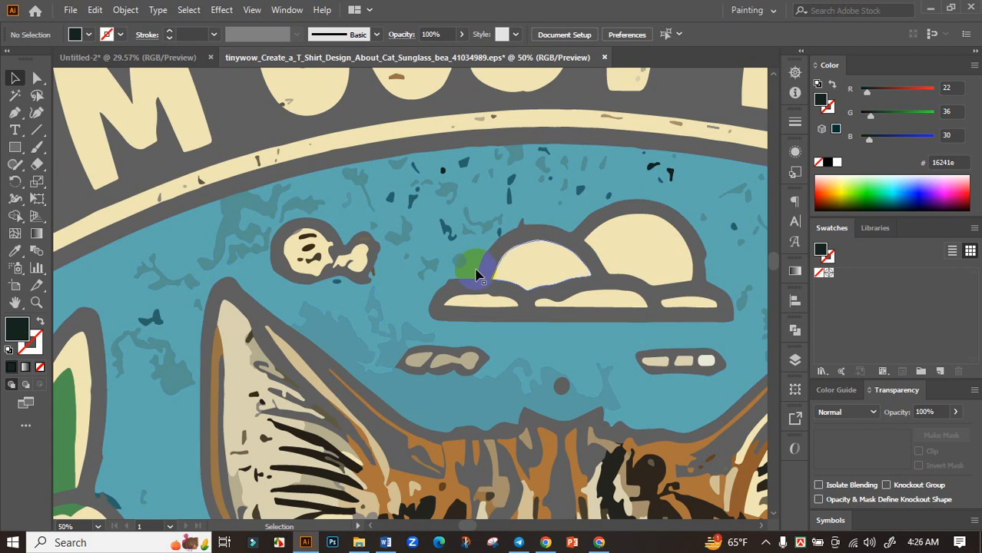
# - Delete the three large dark spots on the green hill to the right of the cat
pyautogui.scroll(-4, 484, 290)
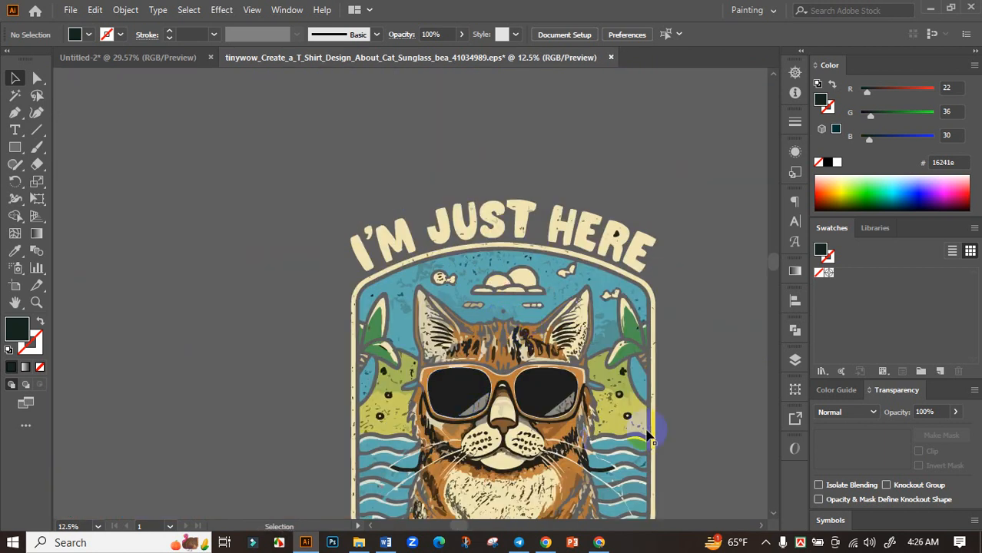
pyautogui.scroll(4, 655, 419)
pyautogui.click(549, 419)
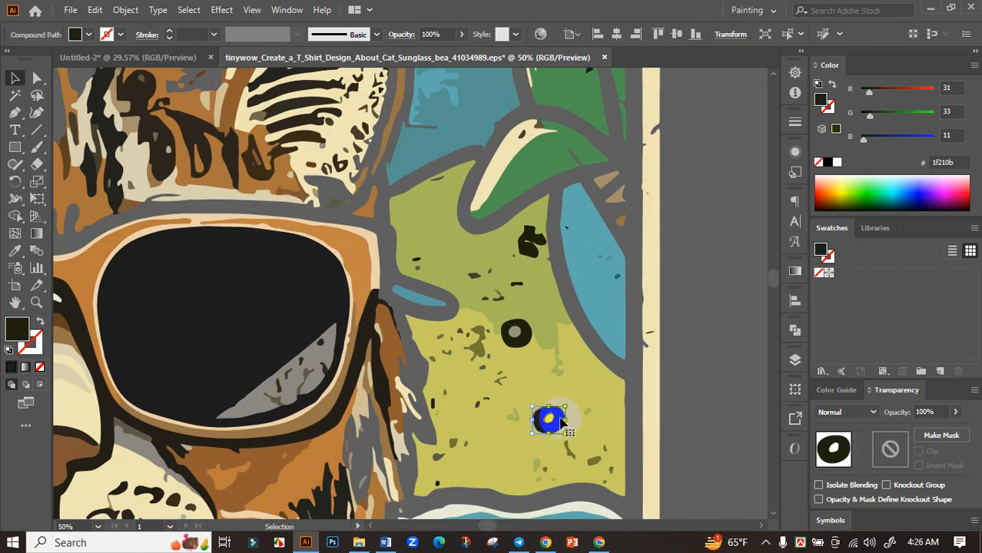
pyautogui.press('Delete')
pyautogui.click(516, 333)
pyautogui.press('Delete')
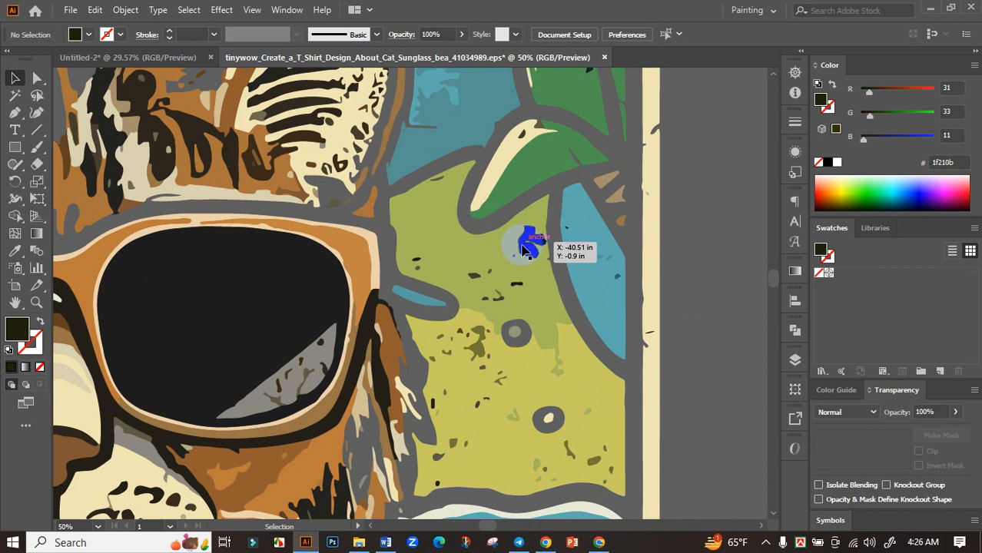
pyautogui.click(530, 241)
pyautogui.press('Delete')
# - Delete the three large dark spots on the green hill to the left of the cat
pyautogui.scroll(-4, 615, 372)
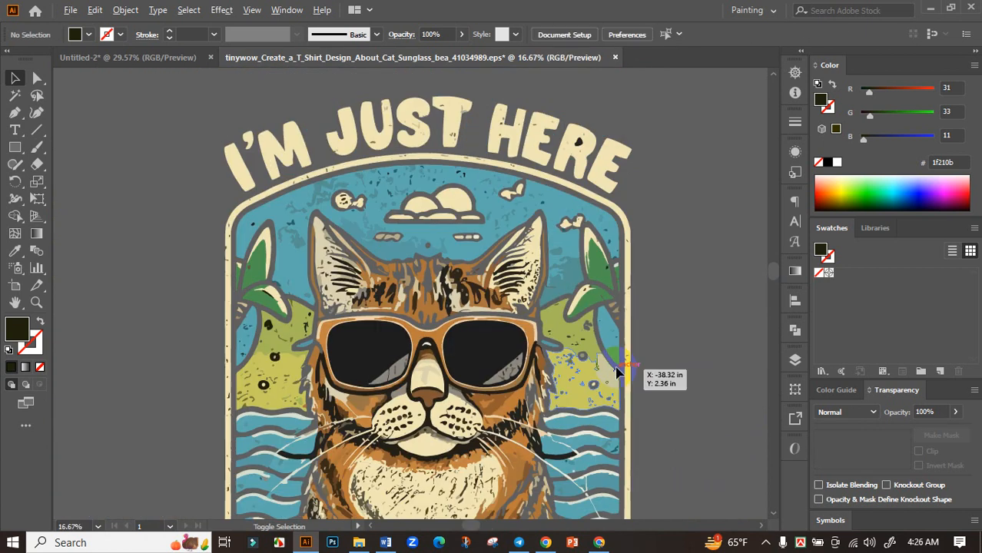
pyautogui.scroll(4, 296, 423)
pyautogui.click(296, 427)
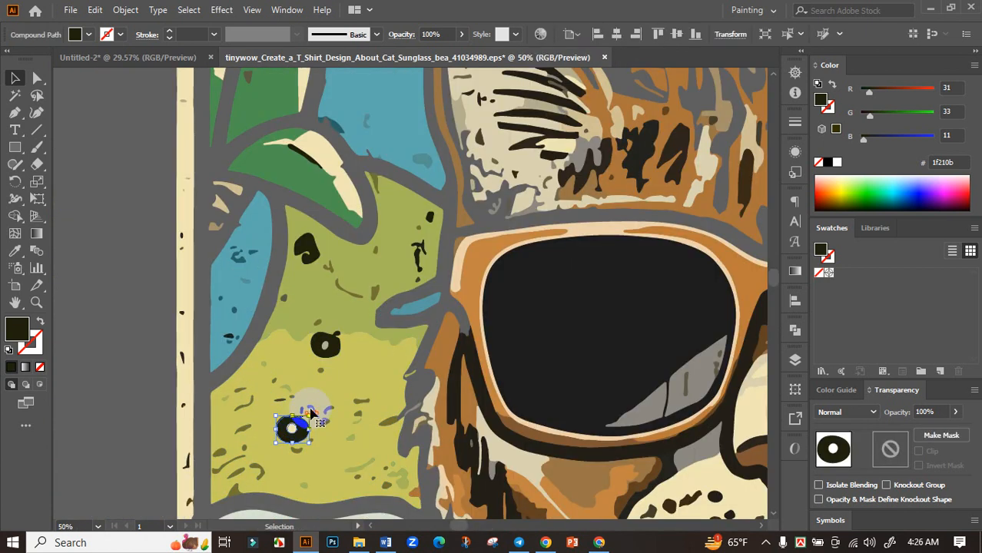
pyautogui.click(329, 335)
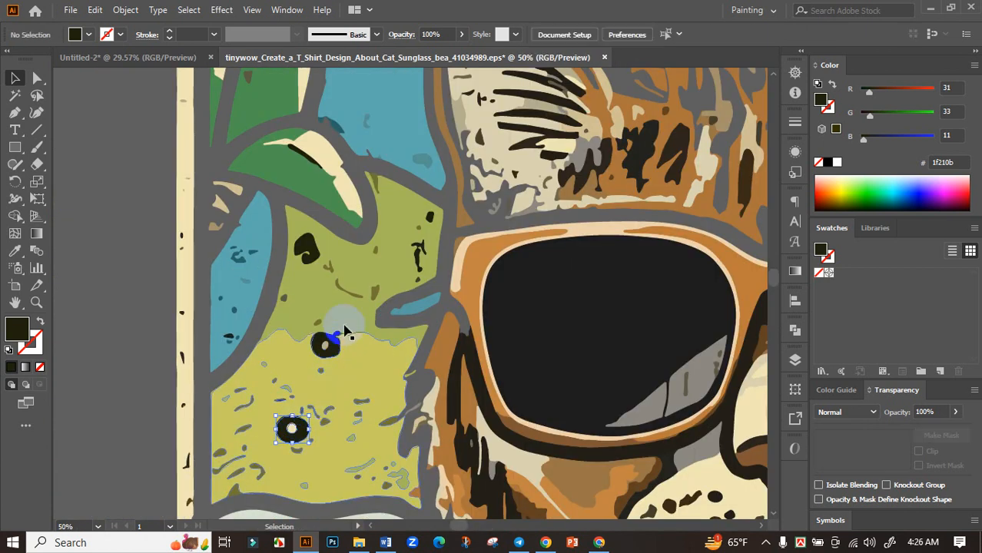
pyautogui.click(307, 246)
pyautogui.press('Delete')
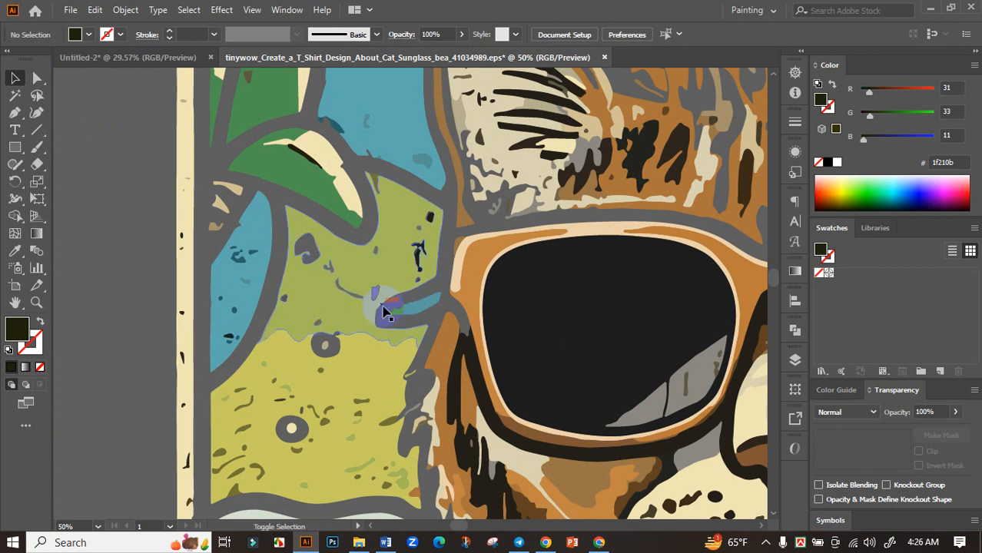
# - Try removing the dark fur shapes that extend from both of the cat's cheeks over the waves
pyautogui.scroll(-4, 388, 315)
pyautogui.scroll(-1, 395, 373)
pyautogui.scroll(3, 355, 377)
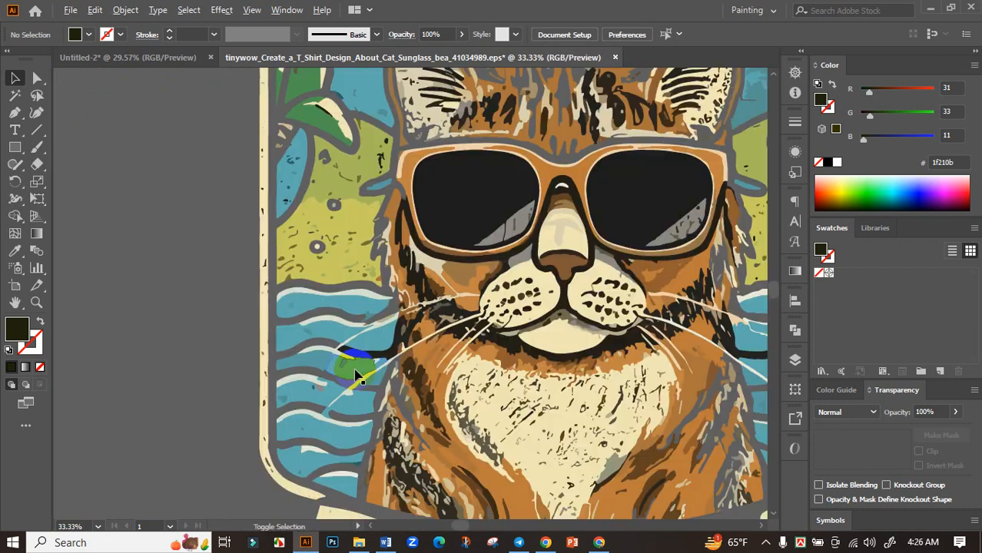
pyautogui.scroll(1, 355, 377)
pyautogui.click(360, 354)
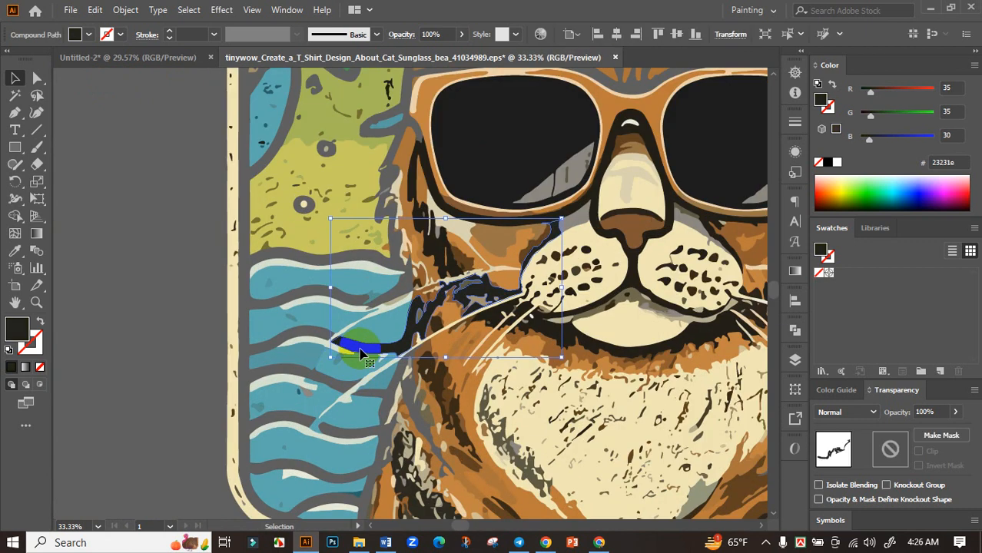
pyautogui.hotkey('ctrl', 'shift', 'a')
pyautogui.moveTo(574, 330); pyautogui.dragTo(301, 334)
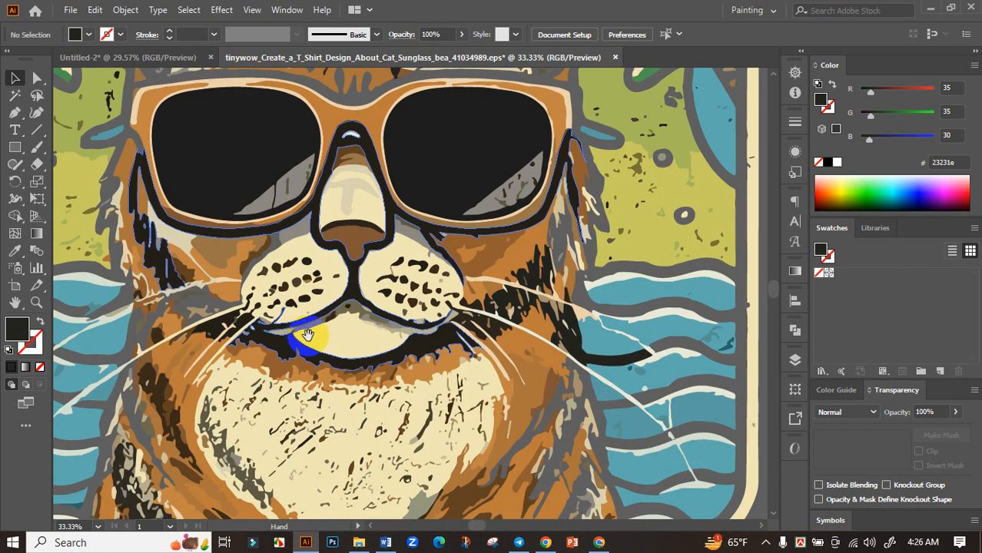
pyautogui.click(592, 367)
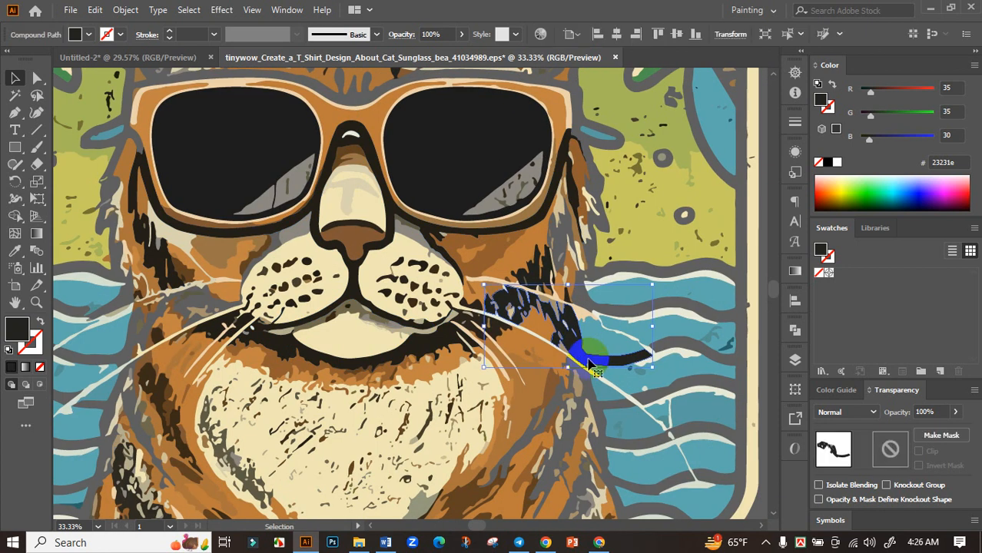
pyautogui.hotkey('ctrl', 'shift', 'a')
pyautogui.scroll(-3, 501, 378)
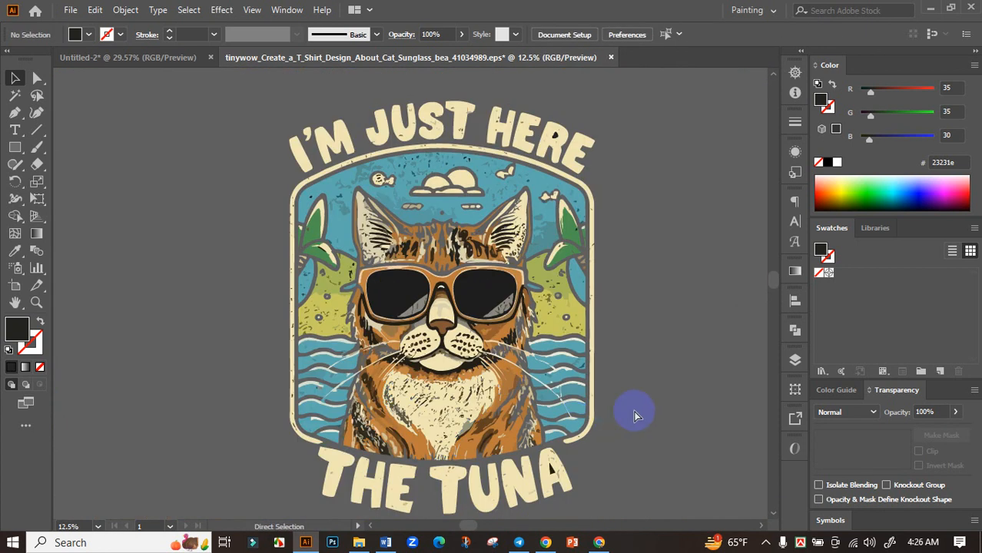
# - Undo the removal of the dark fur shapes on both cheeks and leave nothing selected
pyautogui.hotkey('ctrl', 'z')
pyautogui.hotkey('ctrl', 'z')
pyautogui.hotkey('ctrl', 'z')
pyautogui.click(659, 417)
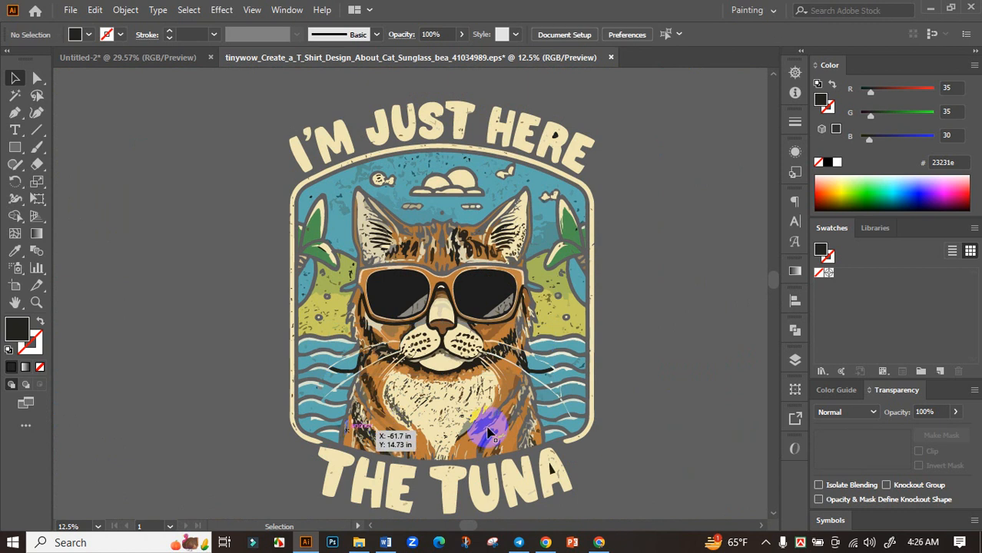
# - Delete the dark fills inside the letter R of HERE and the letter A of TUNA
pyautogui.scroll(-1, 659, 445)
pyautogui.scroll(-1, 654, 421)
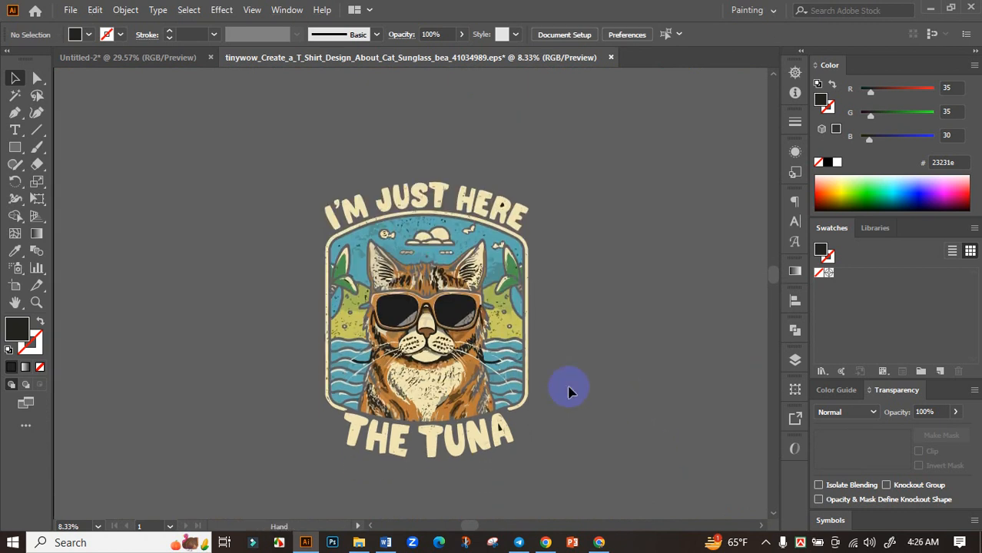
pyautogui.scroll(4, 492, 201)
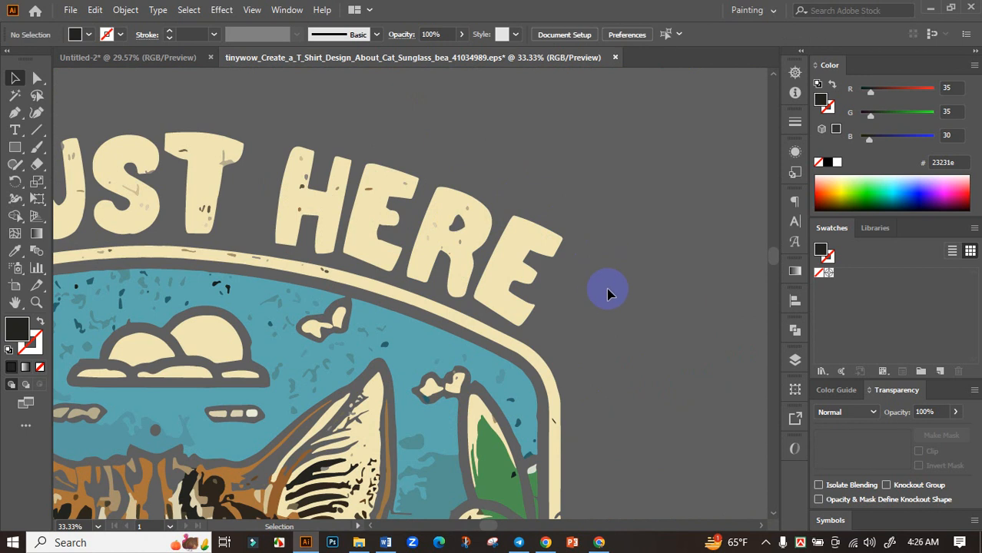
pyautogui.scroll(-4, 609, 338)
pyautogui.scroll(-3, 608, 338)
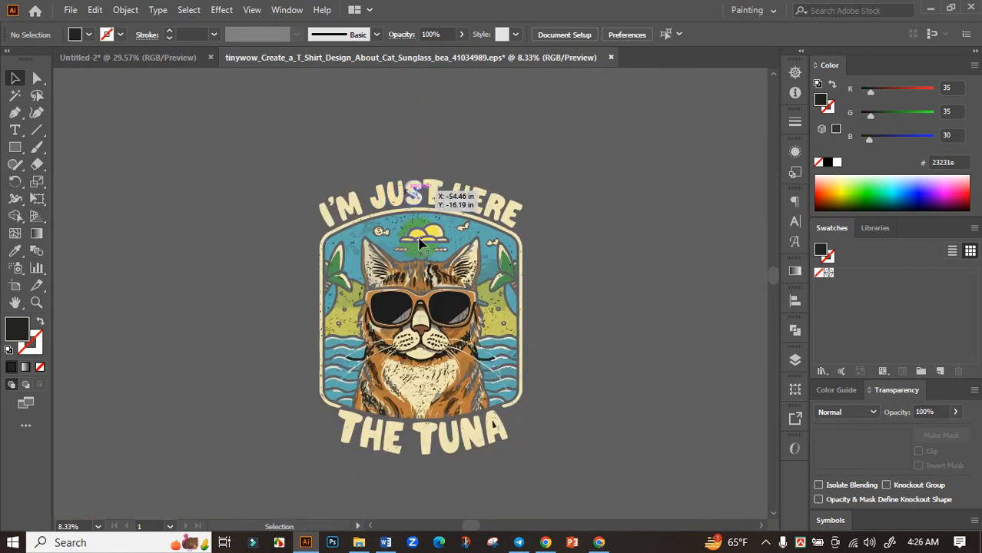
pyautogui.scroll(2, 472, 375)
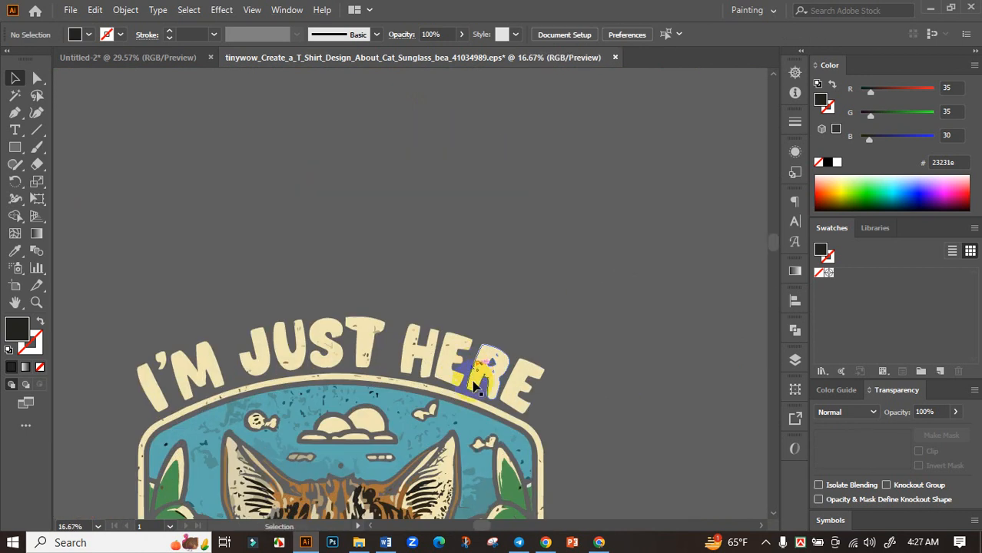
pyautogui.scroll(-5, 555, 319)
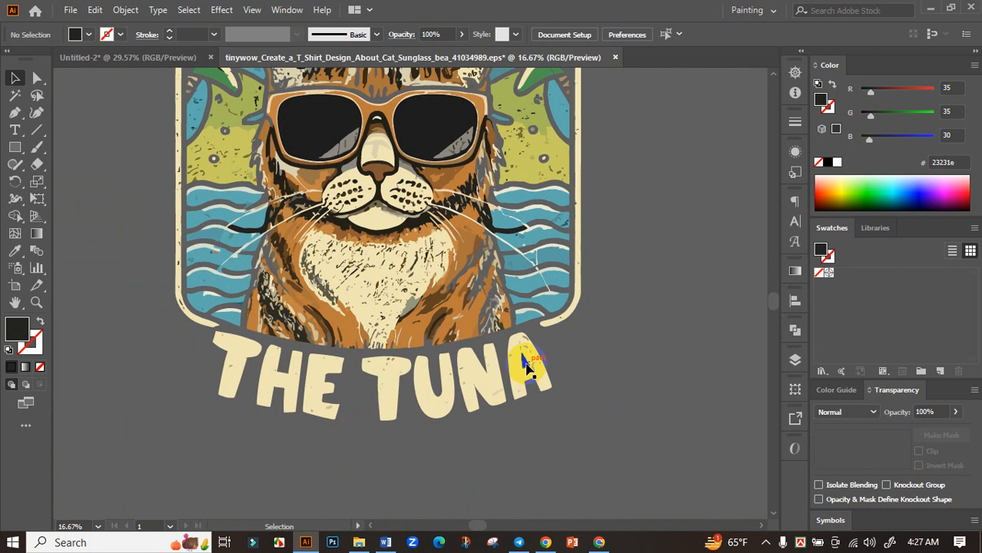
pyautogui.click(525, 366)
pyautogui.click(592, 377)
pyautogui.scroll(-2, 584, 375)
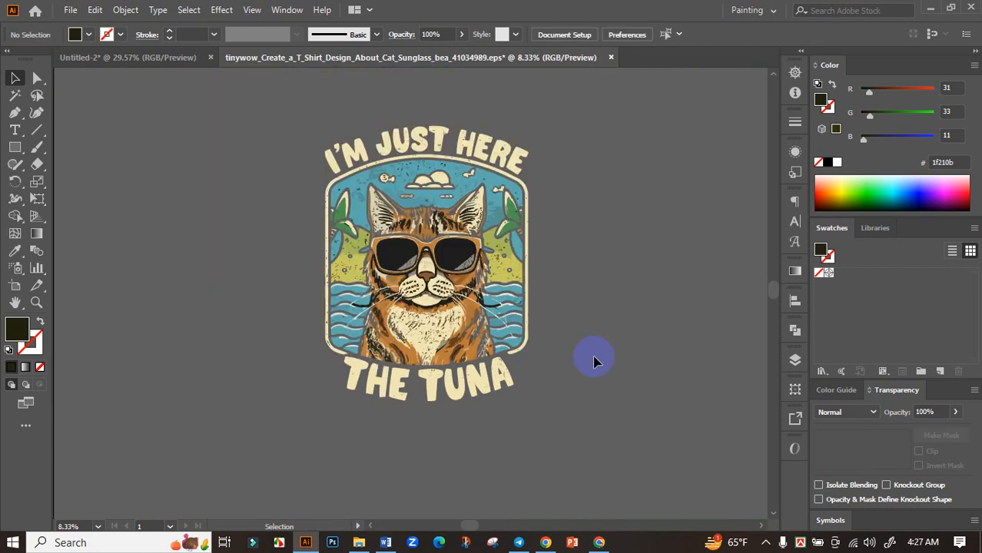
# - Bring the whole cleaned cat artwork as one group into the black-background document and scale it down to fit the artboard's width
pyautogui.moveTo(548, 446); pyautogui.dragTo(548, 448)
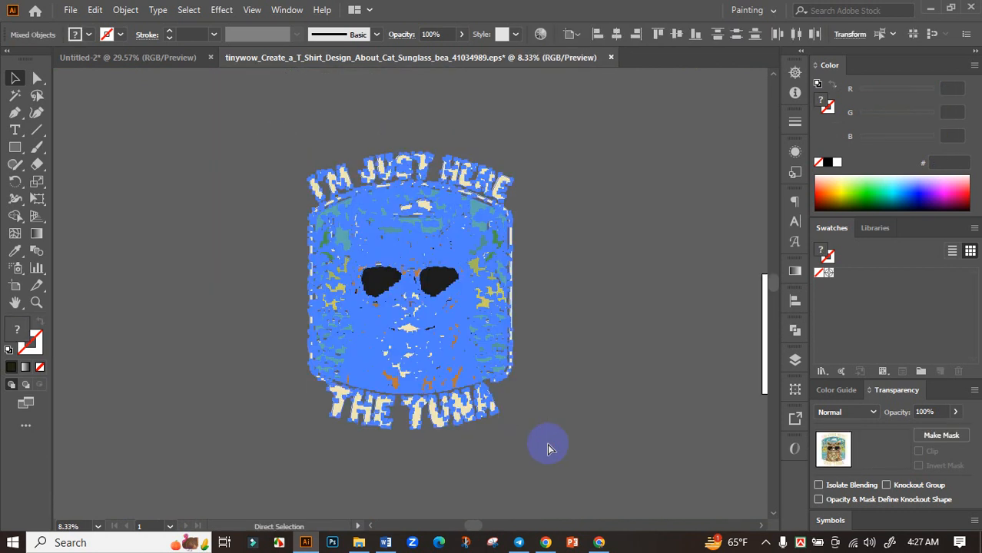
pyautogui.moveTo(419, 240); pyautogui.dragTo(432, 280)
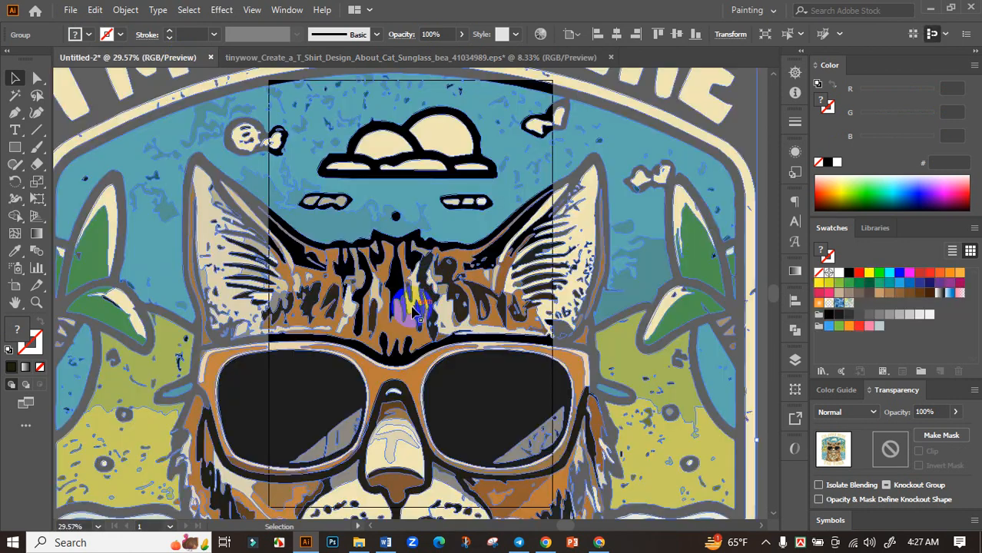
pyautogui.scroll(-3, 645, 345)
pyautogui.moveTo(557, 365); pyautogui.dragTo(453, 365)
pyautogui.scroll(3, 408, 346)
# - Center the cat artwork horizontally and vertically on the artboard, then deselect it
pyautogui.click(796, 301)
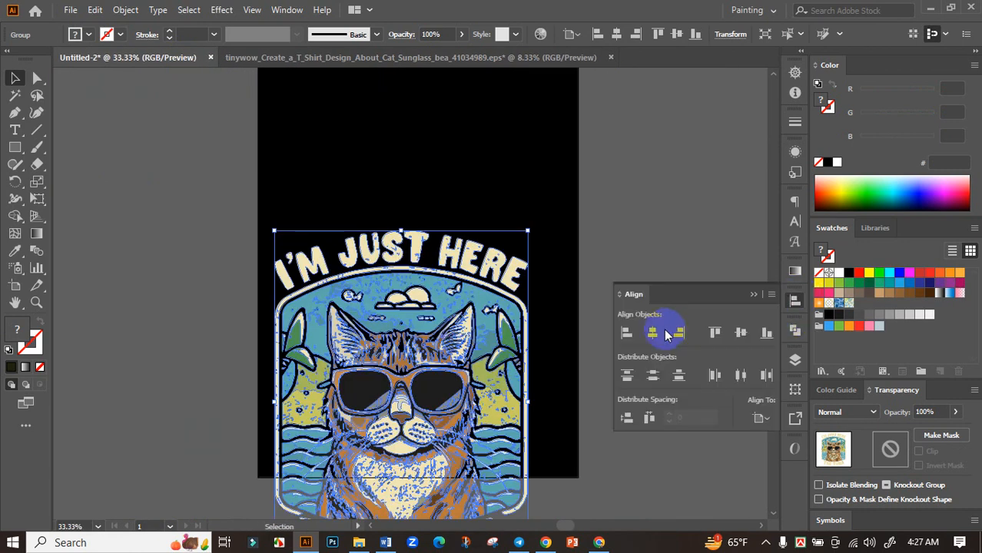
pyautogui.click(653, 332)
pyautogui.click(741, 332)
pyautogui.click(753, 294)
pyautogui.click(635, 298)
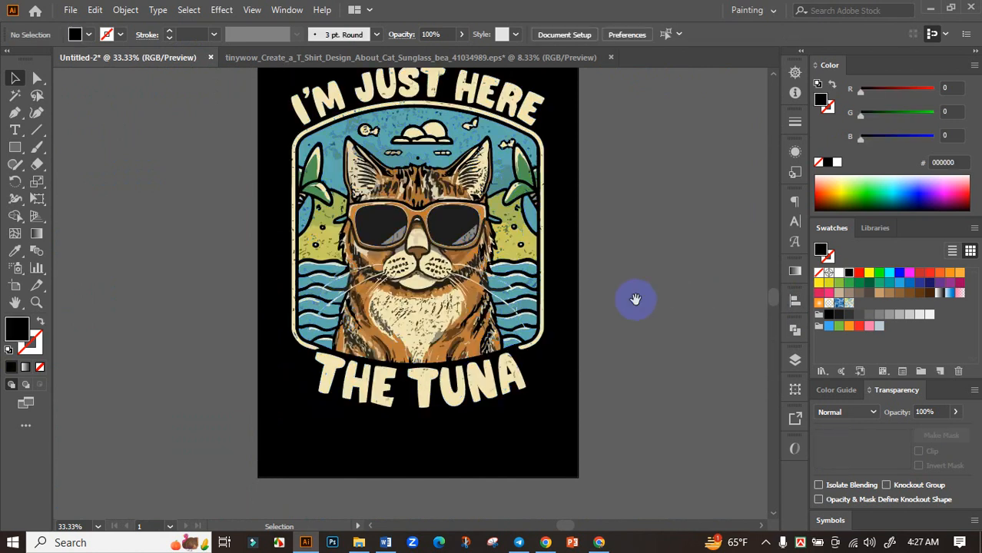
# - Enlarge the centered cat artwork proportionally until it nearly spans the artboard's width, leaving narrow side margins, and deselect it
pyautogui.moveTo(636, 298); pyautogui.dragTo(654, 327)
pyautogui.click(476, 309)
pyautogui.moveTo(571, 264); pyautogui.dragTo(589, 264)
pyautogui.click(658, 395)
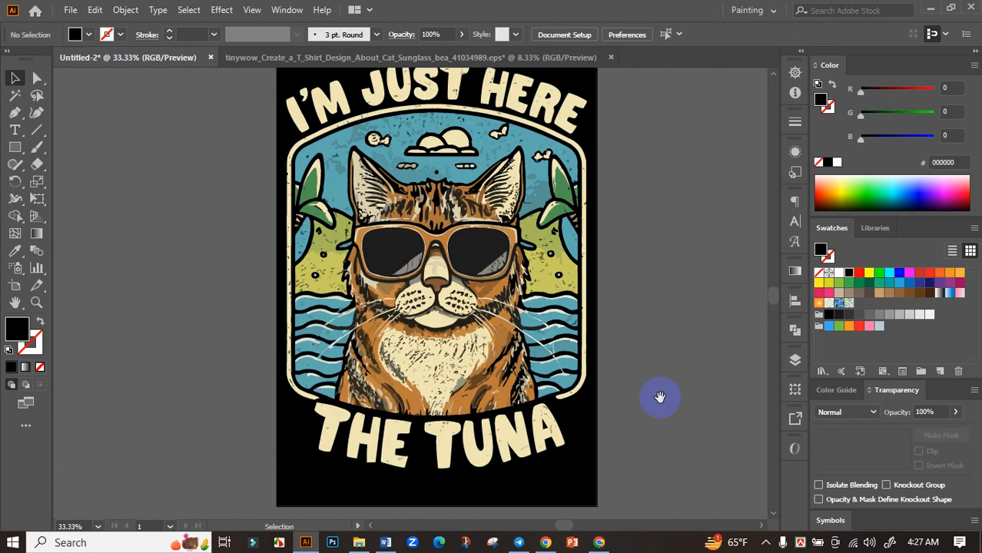
# - Ungroup the cat artwork and delete the THE TUNA lettering beneath the frame
pyautogui.scroll(-2, 658, 396)
pyautogui.click(482, 385)
pyautogui.rightClick(482, 384)
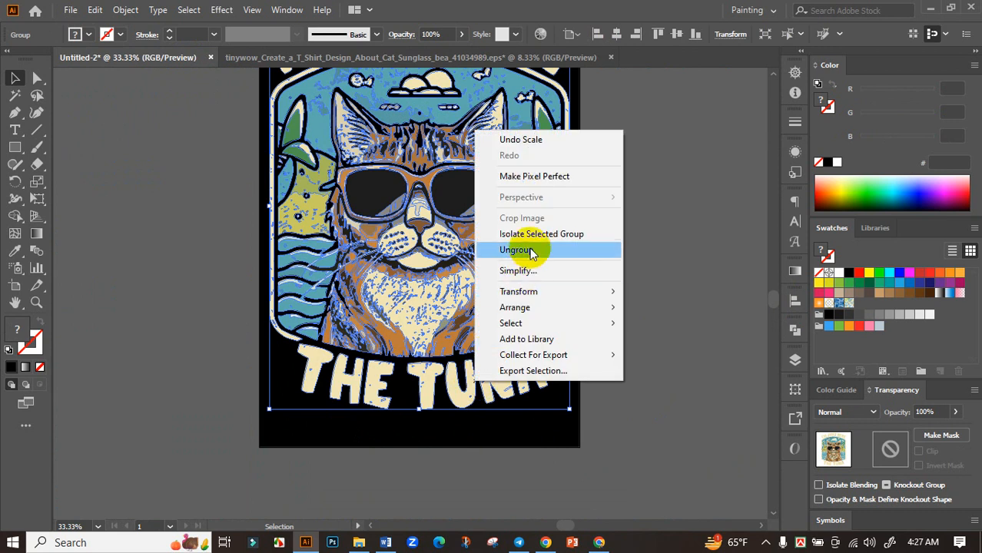
pyautogui.click(527, 250)
pyautogui.click(638, 294)
pyautogui.click(500, 374)
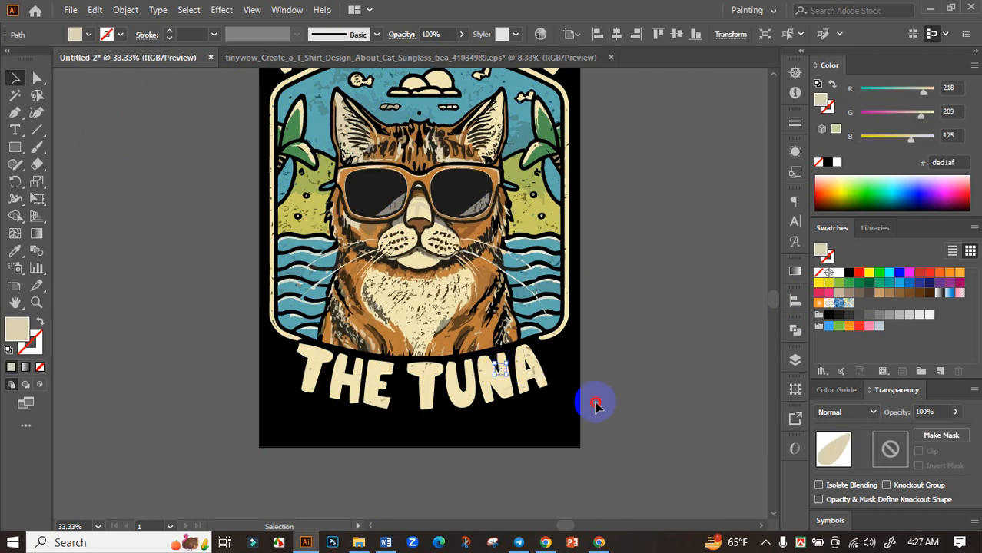
pyautogui.moveTo(571, 425); pyautogui.dragTo(260, 379)
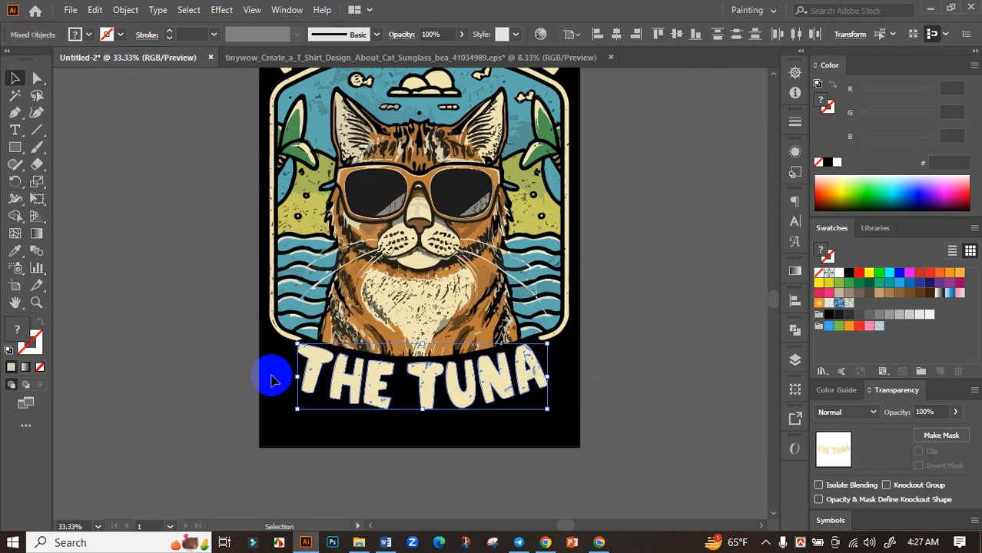
pyautogui.press('Delete')
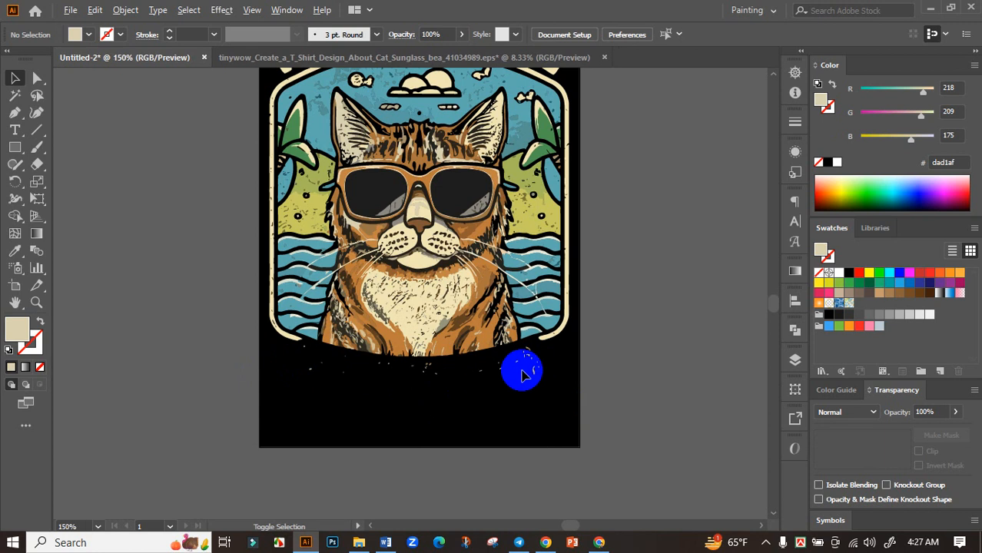
# - Delete the leftover lettering specks on the black area below the frame's right corner and the cat's chest
pyautogui.scroll(5, 522, 374)
pyautogui.moveTo(495, 264); pyautogui.dragTo(621, 420)
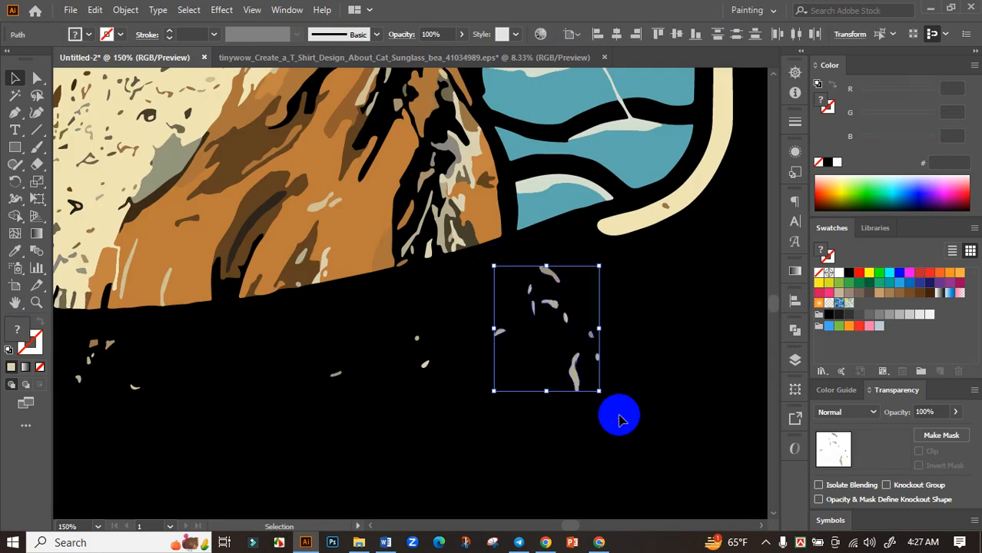
pyautogui.press('Delete')
pyautogui.moveTo(291, 336); pyautogui.dragTo(548, 449)
pyautogui.press('Delete')
pyautogui.moveTo(544, 373); pyautogui.dragTo(551, 373)
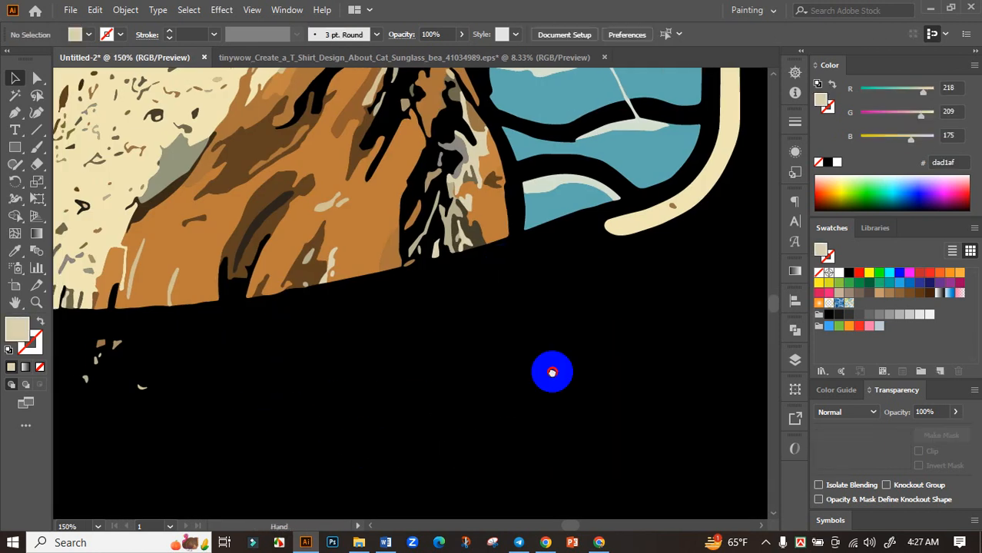
pyautogui.hscroll(-5, 552, 372)
pyautogui.moveTo(300, 283); pyautogui.dragTo(533, 386)
pyautogui.press('Delete')
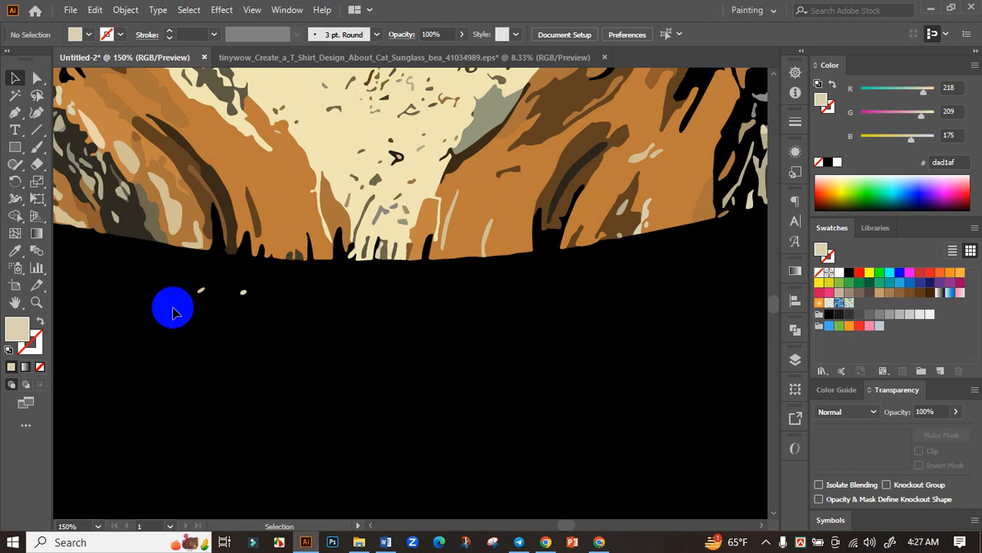
# - Delete the remaining lettering specks on the black area below the cat's left side and the frame's left corner
pyautogui.moveTo(159, 281); pyautogui.dragTo(340, 342)
pyautogui.press('Delete')
pyautogui.moveTo(224, 346); pyautogui.dragTo(322, 296)
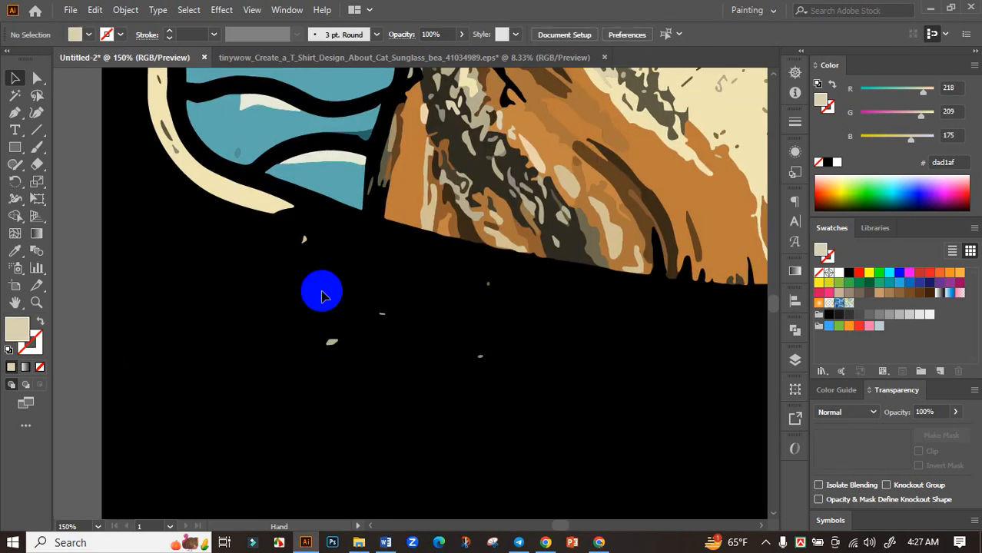
pyautogui.moveTo(270, 233); pyautogui.dragTo(362, 281)
pyautogui.press('Delete')
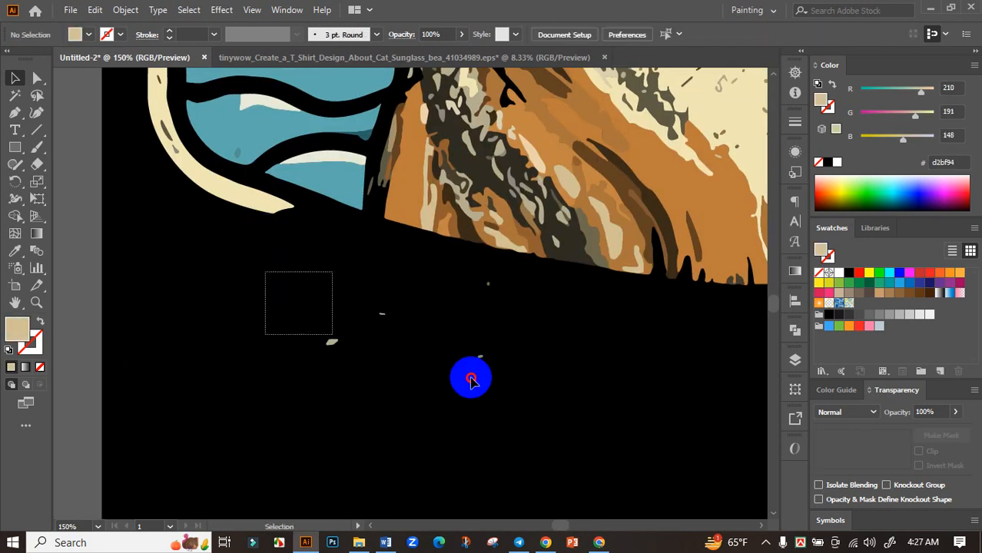
pyautogui.moveTo(471, 378); pyautogui.dragTo(477, 379)
pyautogui.press('Delete')
pyautogui.hotkey('ctrl', '0')
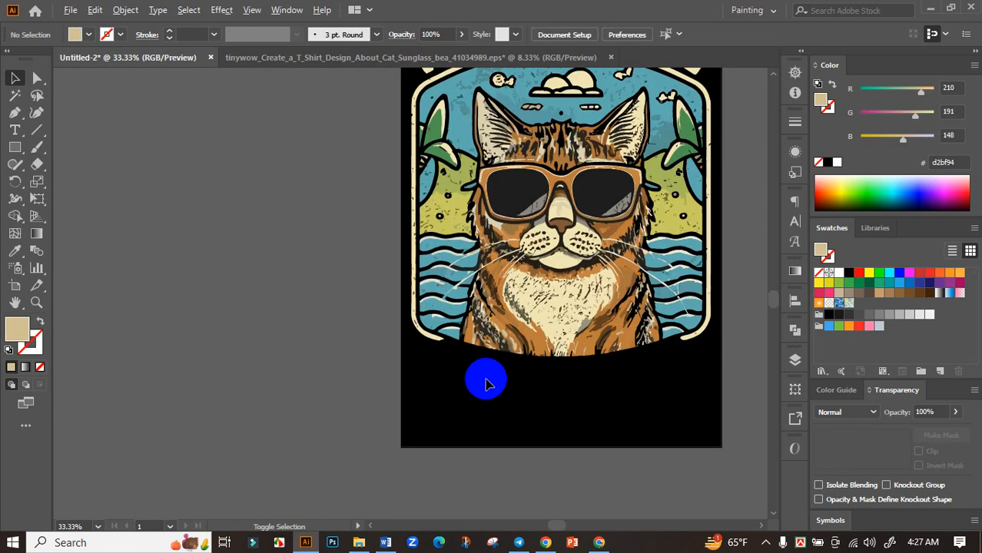
# - Add the text "For the Tuna", enlarge it to 177.47 pt and place it below the artboard
pyautogui.scroll(-1, 486, 381)
pyautogui.moveTo(581, 393); pyautogui.dragTo(470, 393)
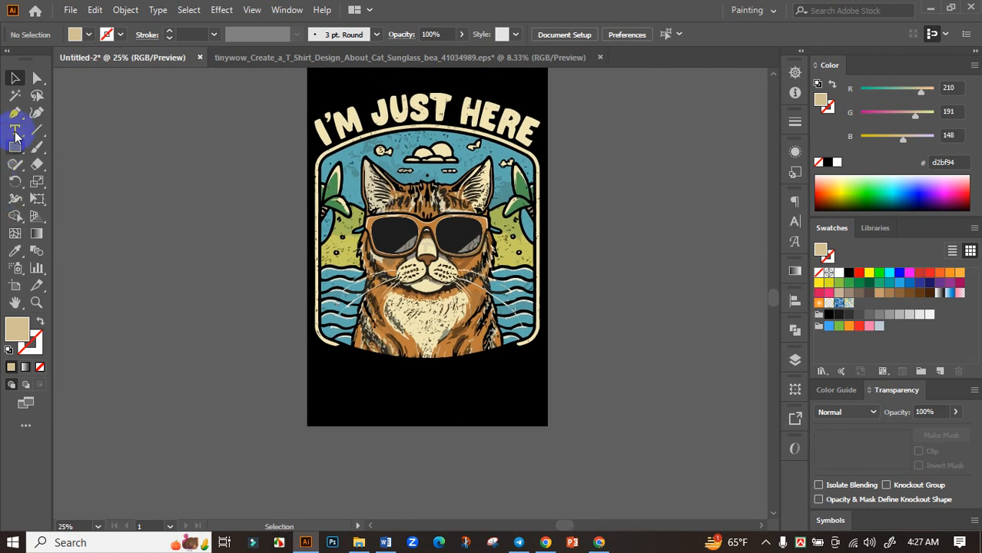
pyautogui.click(151, 299)
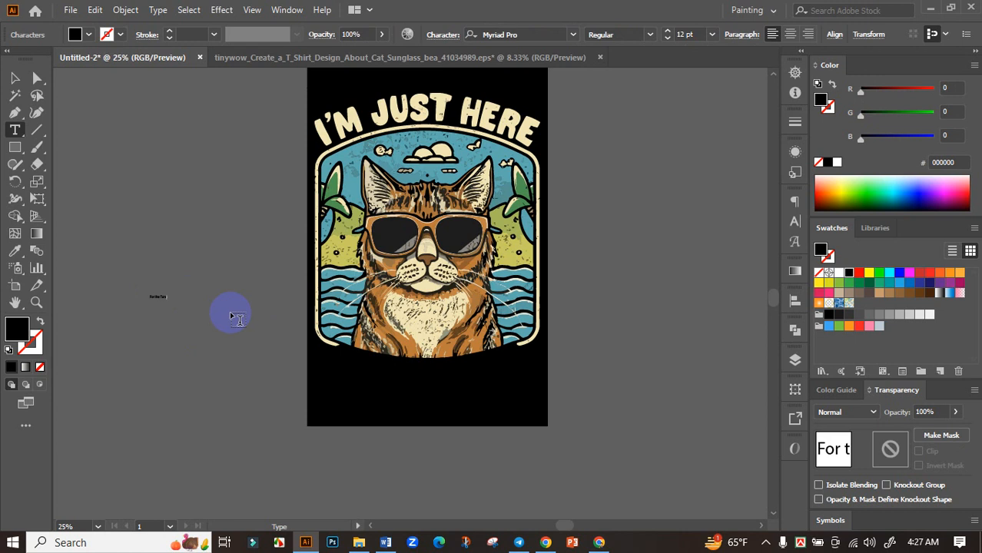
pyautogui.click(15, 78)
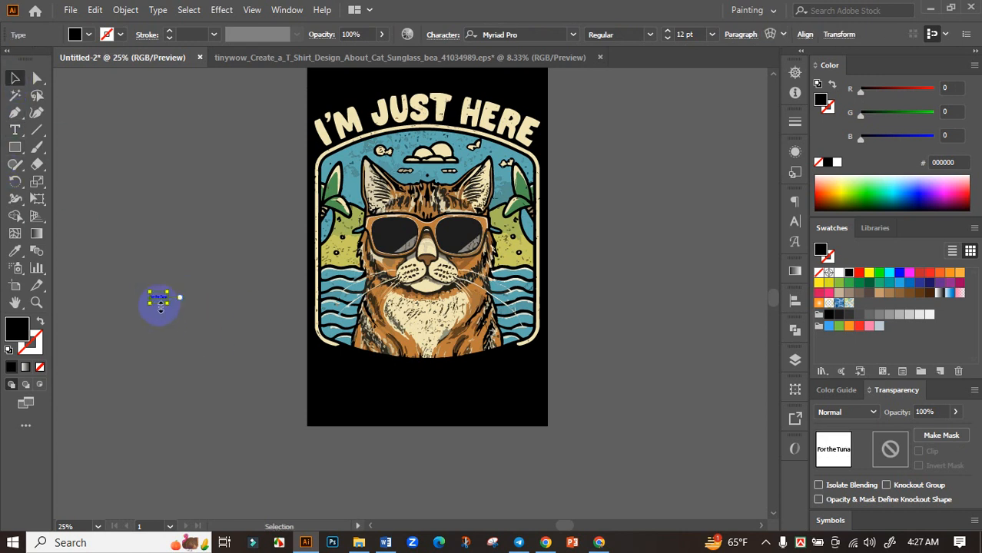
pyautogui.moveTo(184, 314); pyautogui.dragTo(507, 424)
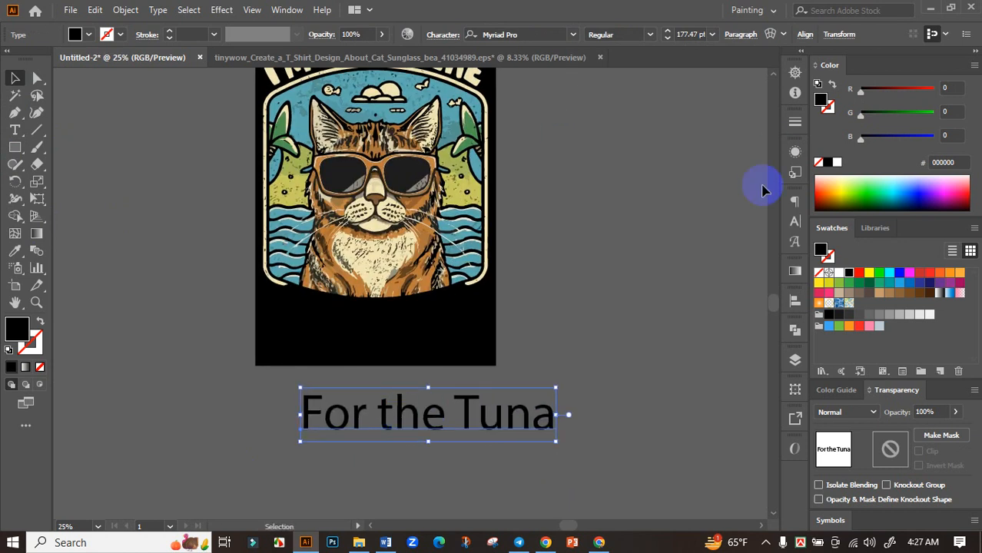
# - Set the "For the Tuna" text in all caps with the Bowlby One SC font
pyautogui.click(795, 222)
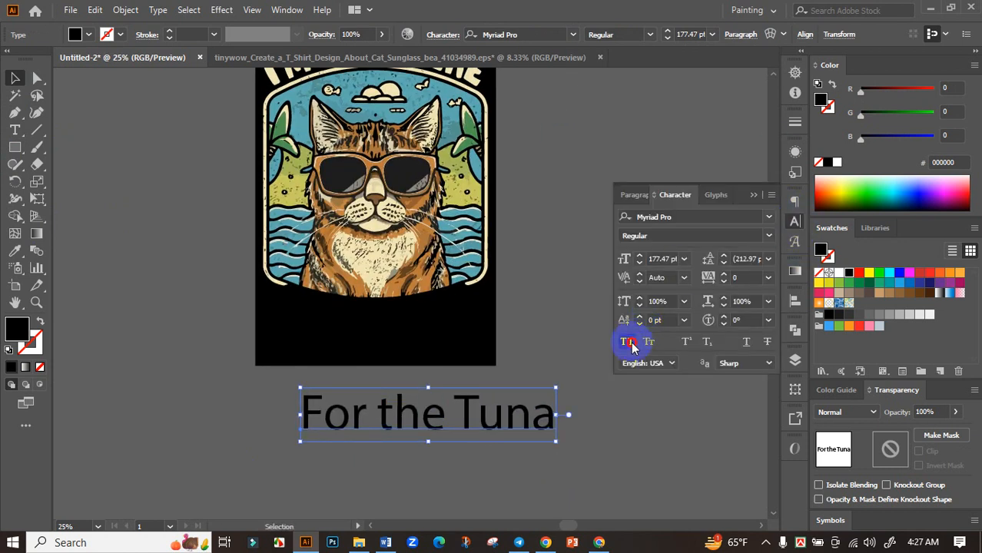
pyautogui.click(629, 343)
pyautogui.click(565, 34)
pyautogui.click(572, 35)
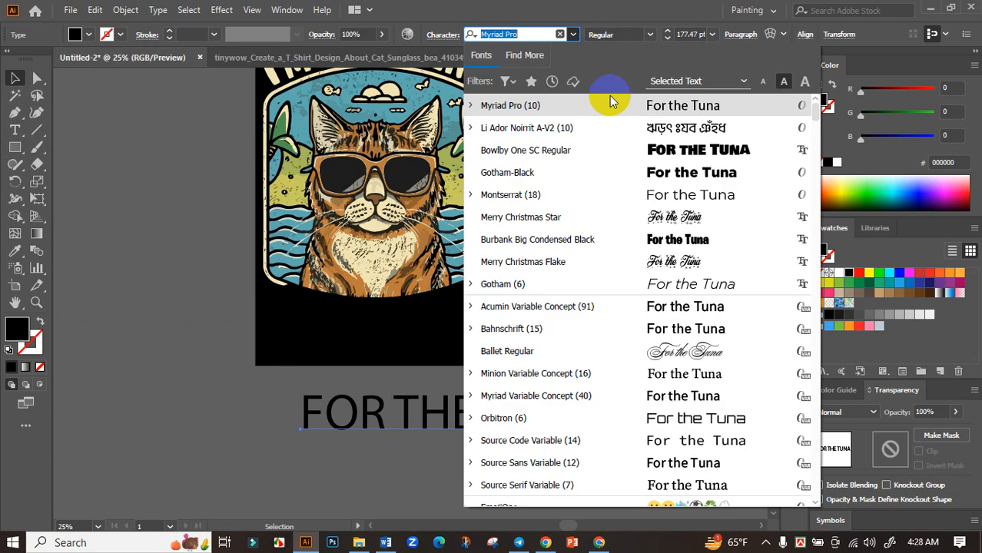
pyautogui.click(660, 149)
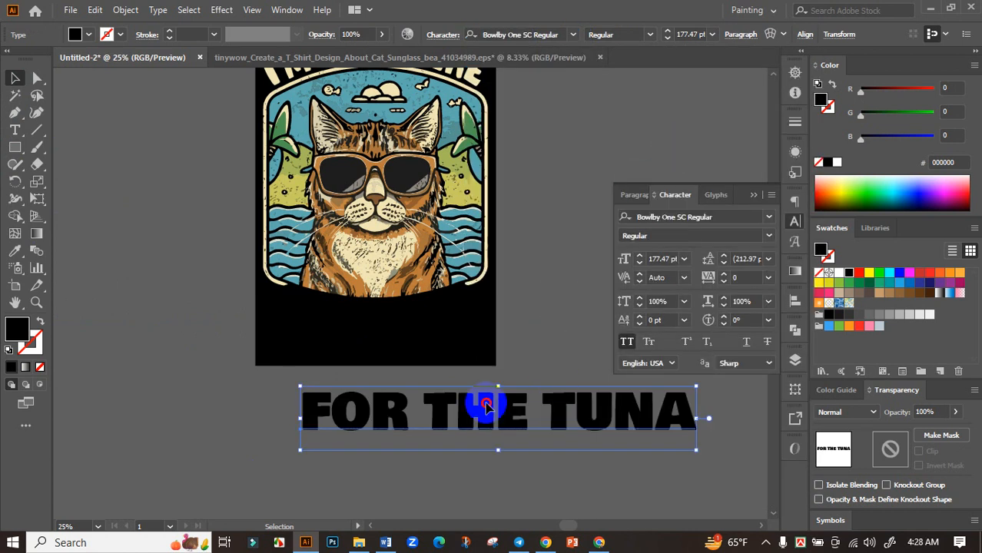
# - Scale the FOR THE TUNA text down to 91.49 pt and sample the cream fill of the I'M JUST HERE lettering for it
pyautogui.moveTo(650, 422); pyautogui.dragTo(458, 412)
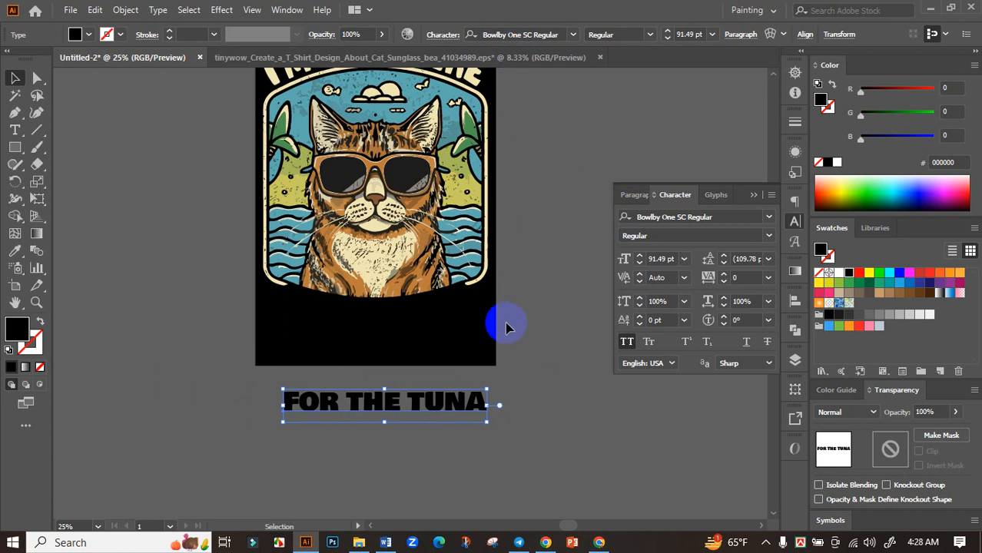
pyautogui.scroll(-1, 430, 393)
pyautogui.scroll(2, 462, 390)
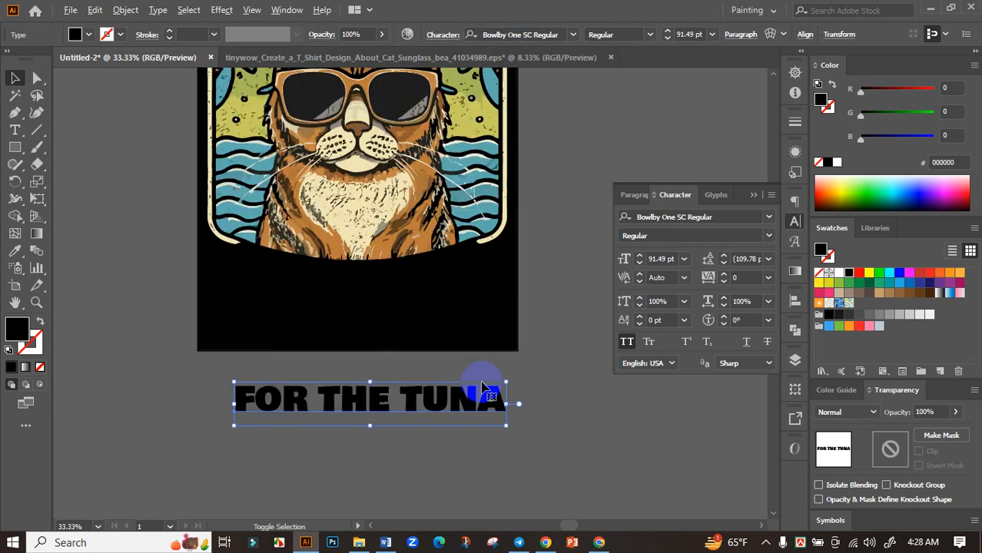
pyautogui.scroll(5, 483, 373)
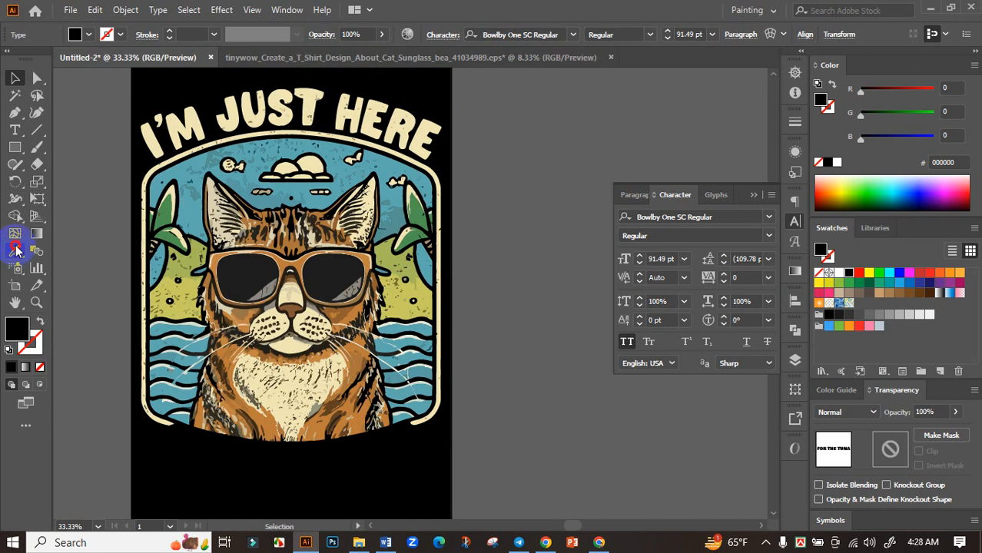
pyautogui.click(244, 106)
pyautogui.click(15, 77)
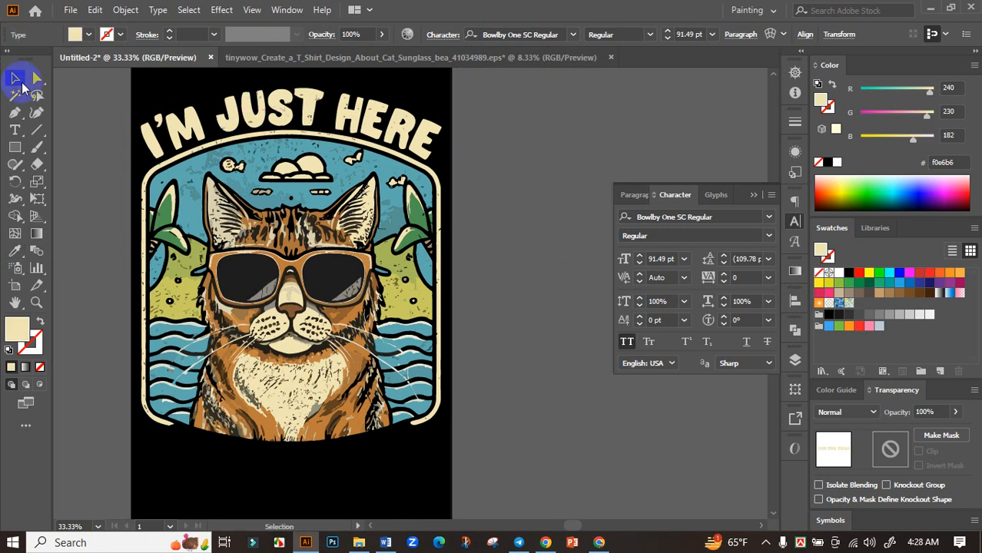
# - Place the cream text just under the cat, centered horizontally on the artboard, and stretch it slightly taller
pyautogui.scroll(-2, 369, 254)
pyautogui.scroll(2, 444, 406)
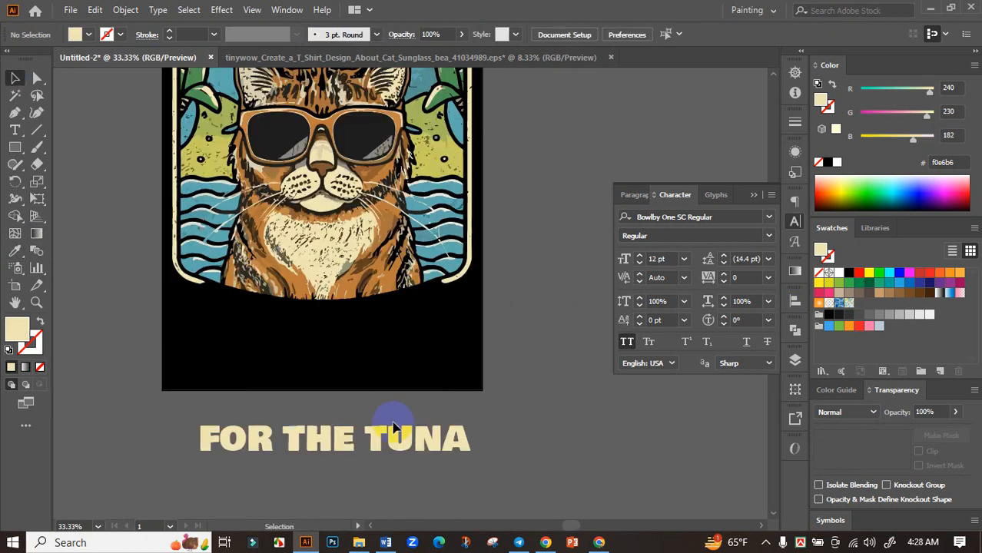
pyautogui.moveTo(392, 434); pyautogui.dragTo(356, 311)
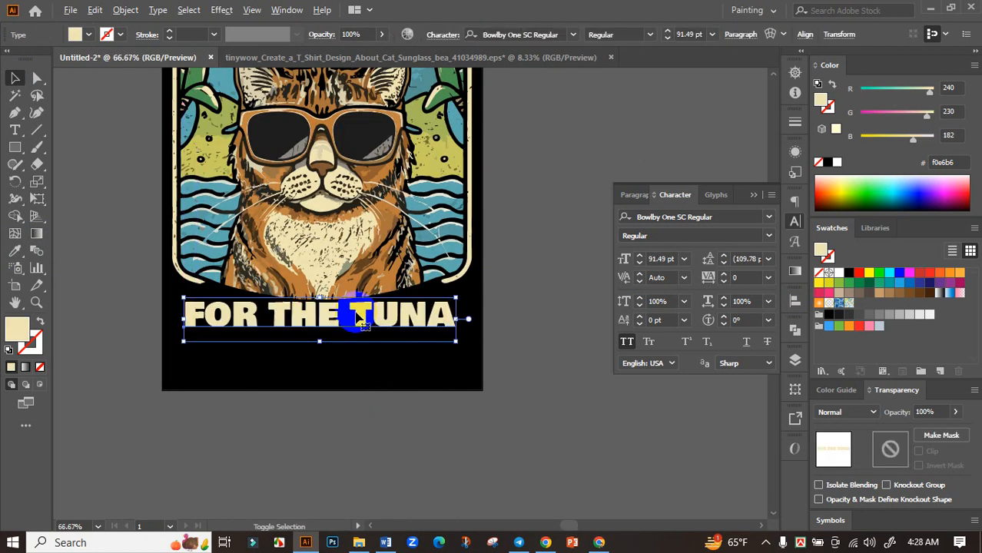
pyautogui.scroll(2, 355, 311)
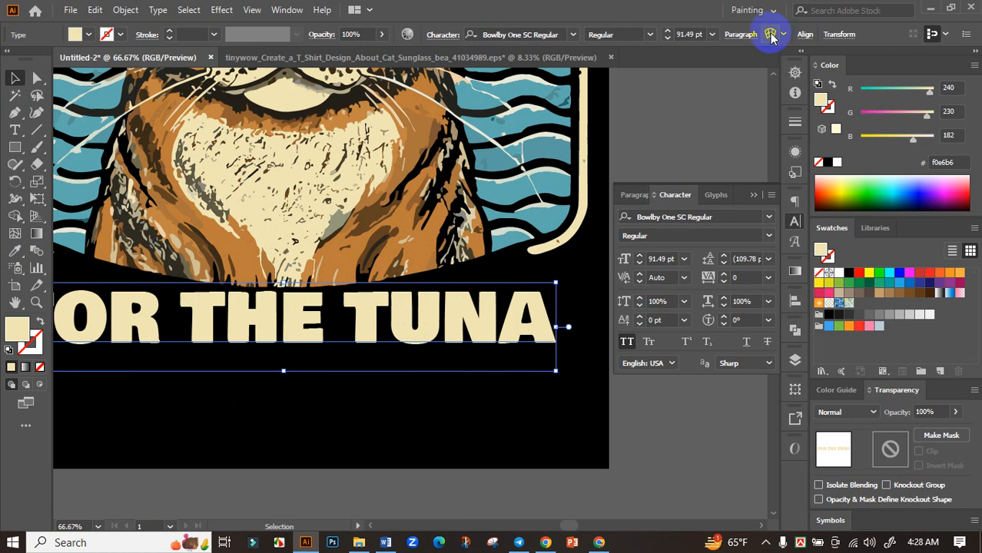
pyautogui.scroll(-2, 576, 195)
pyautogui.click(794, 302)
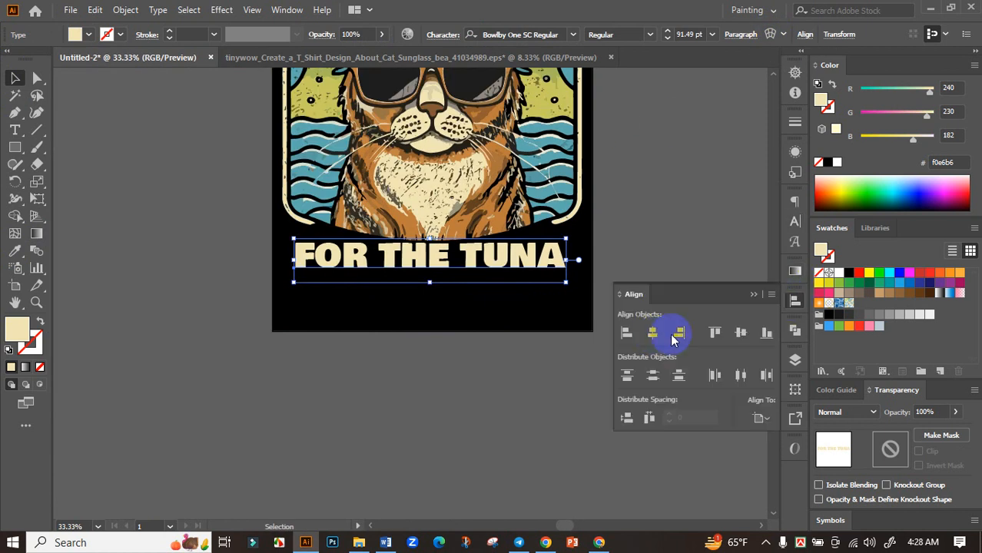
pyautogui.click(654, 334)
pyautogui.scroll(1, 627, 270)
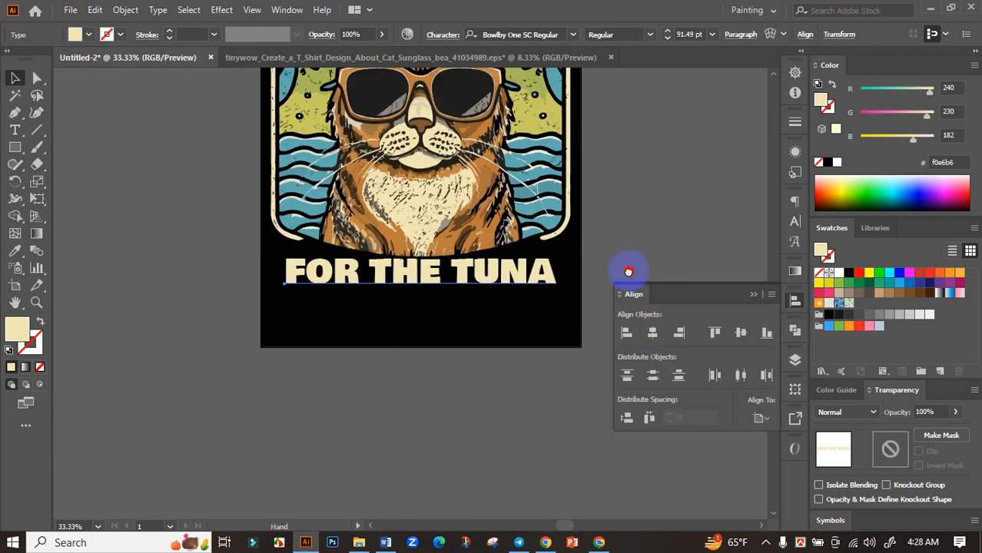
pyautogui.moveTo(400, 340); pyautogui.dragTo(400, 343)
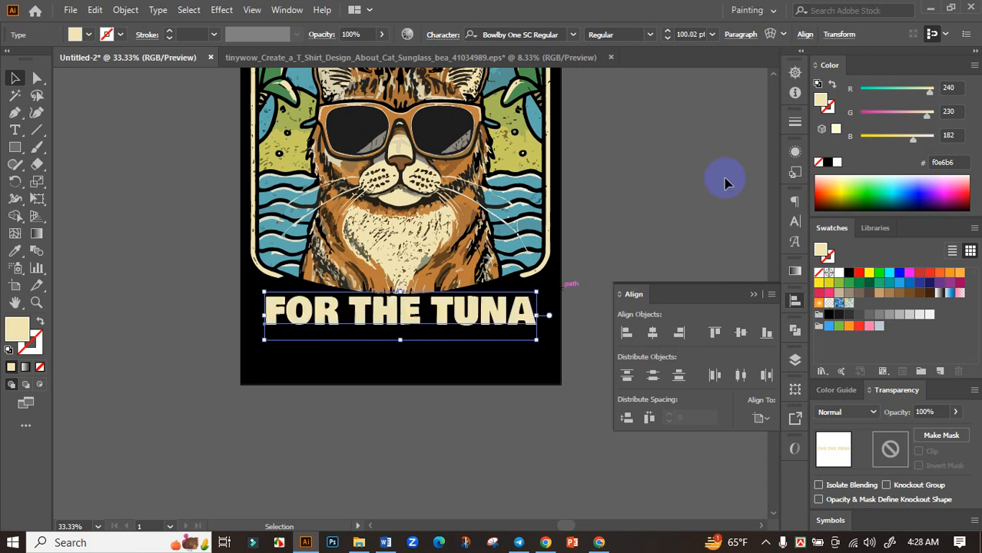
# - Warp the FOR THE TUNA text with a horizontal Arc at -31% bend and move it up against the artwork's curved lower edge
pyautogui.click(770, 34)
pyautogui.moveTo(811, 275); pyautogui.dragTo(794, 274)
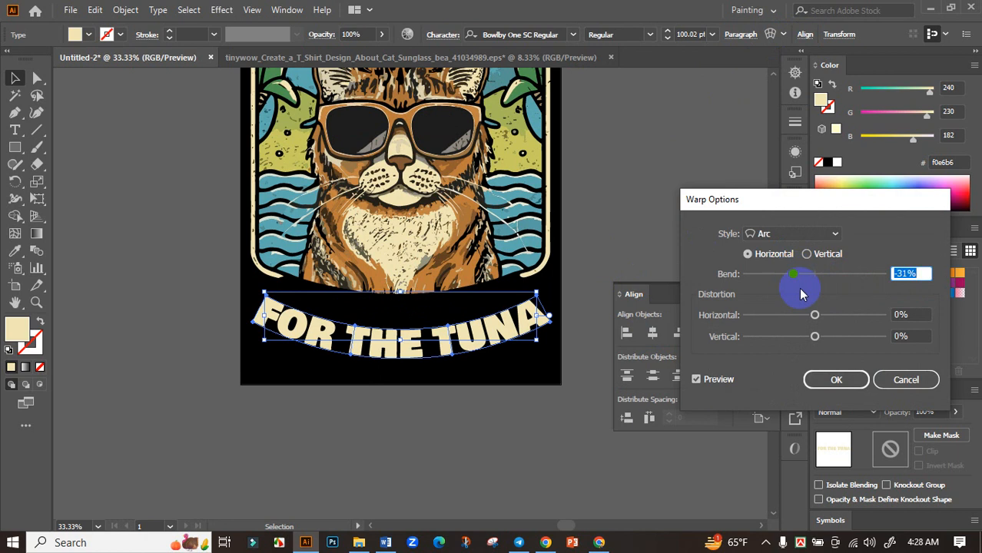
pyautogui.click(836, 377)
pyautogui.moveTo(515, 357); pyautogui.dragTo(490, 324)
pyautogui.click(598, 264)
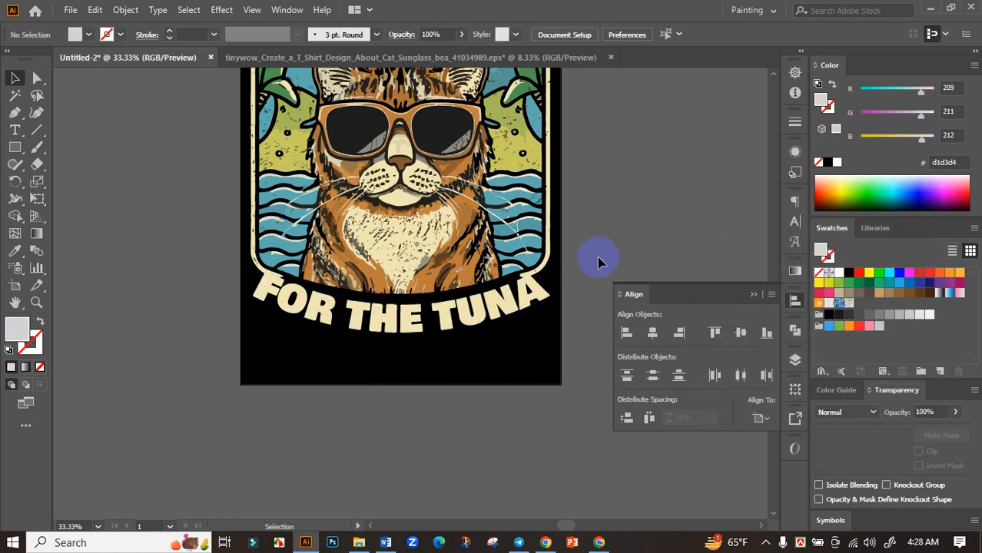
# - Stretch the arched FOR THE TUNA text downward so its letters become taller
pyautogui.keyDown('alt'); pyautogui.scroll(-3, 599, 263); pyautogui.keyUp('alt')
pyautogui.moveTo(621, 250); pyautogui.dragTo(566, 267)
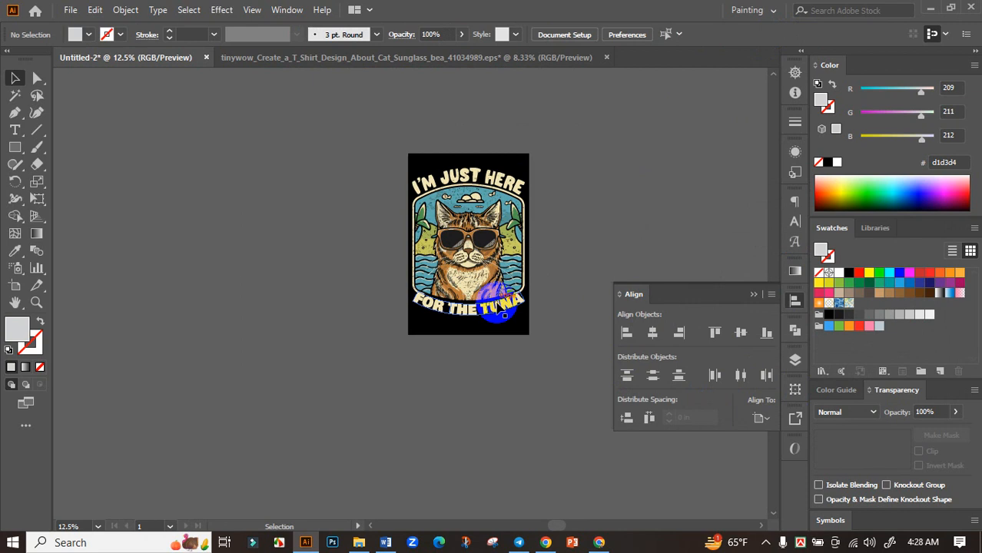
pyautogui.keyDown('alt'); pyautogui.scroll(1, 495, 277); pyautogui.keyUp('alt')
pyautogui.click(475, 316)
pyautogui.keyDown('alt'); pyautogui.scroll(2, 465, 320); pyautogui.keyUp('alt')
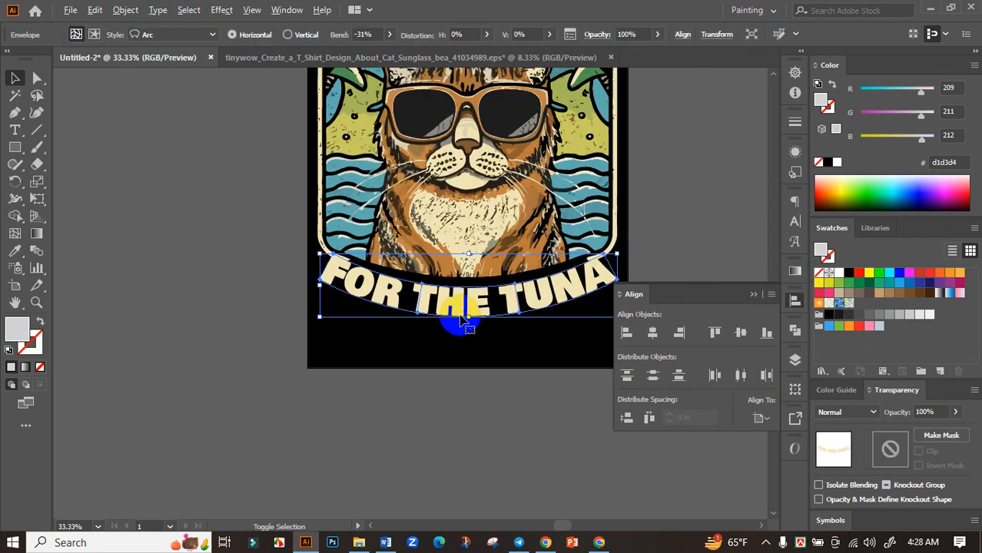
pyautogui.moveTo(470, 317); pyautogui.dragTo(470, 340)
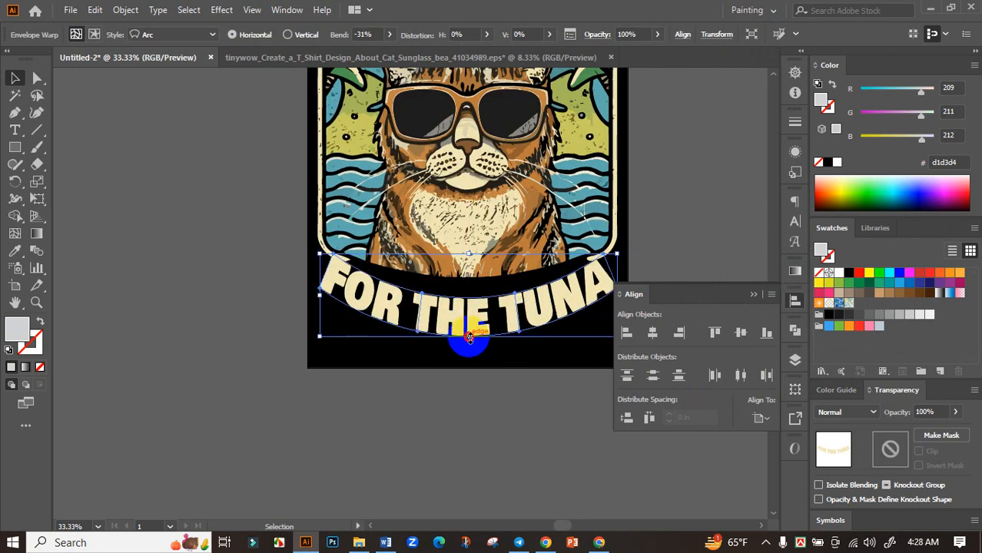
# - Reduce the text's arc bend to -15% and reposition it directly beneath the cat and frame
pyautogui.click(361, 35)
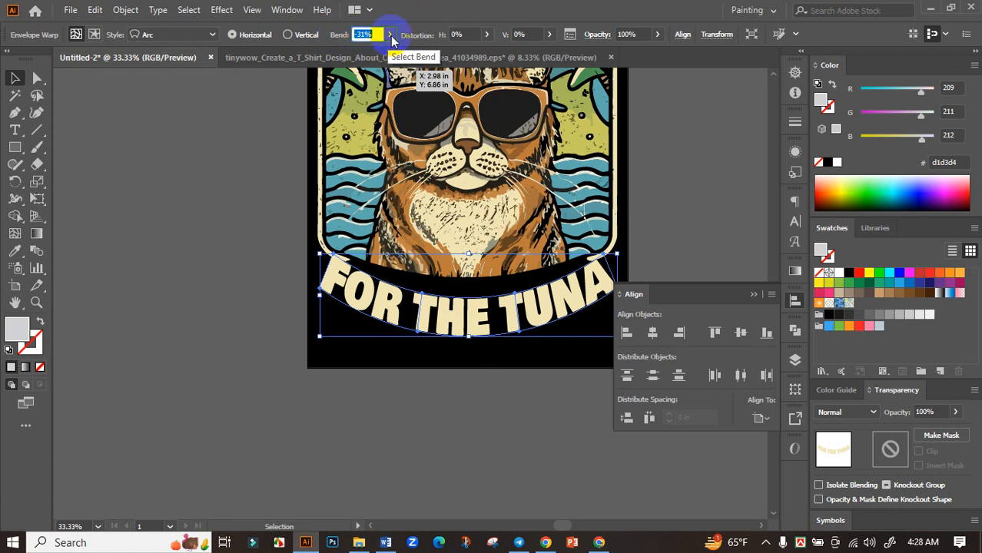
pyautogui.moveTo(354, 52); pyautogui.dragTo(360, 54)
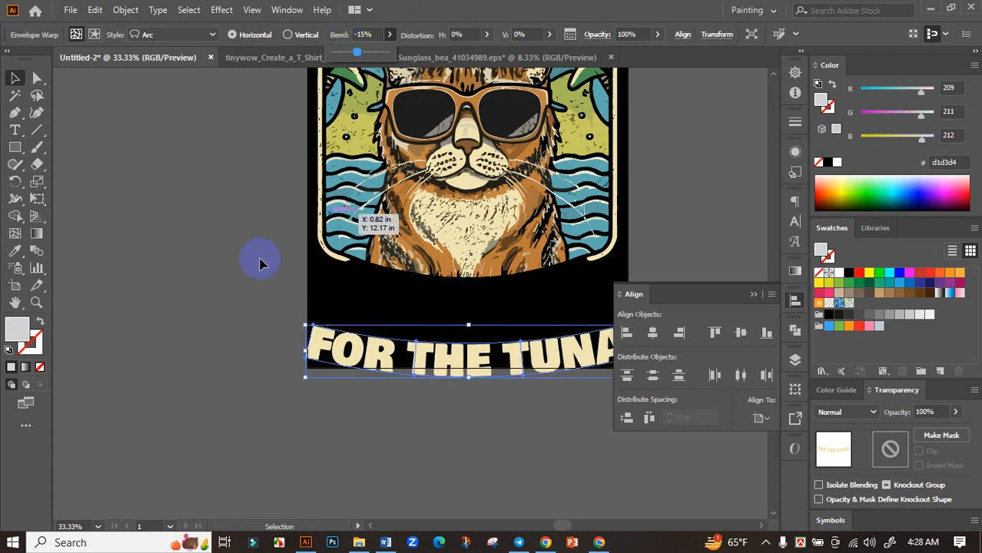
pyautogui.click(204, 273)
pyautogui.moveTo(469, 374); pyautogui.dragTo(465, 296)
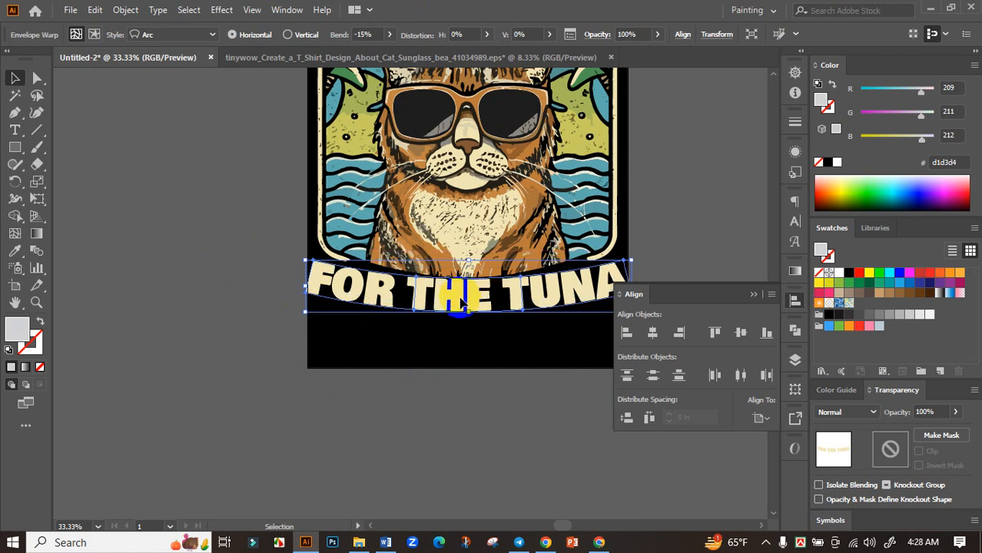
# - Narrow the arched FOR THE TUNA text slightly from both sides so it sits within the artboard's width
pyautogui.scroll(-1, 460, 297)
pyautogui.scroll(1, 578, 296)
pyautogui.moveTo(593, 288); pyautogui.dragTo(587, 289)
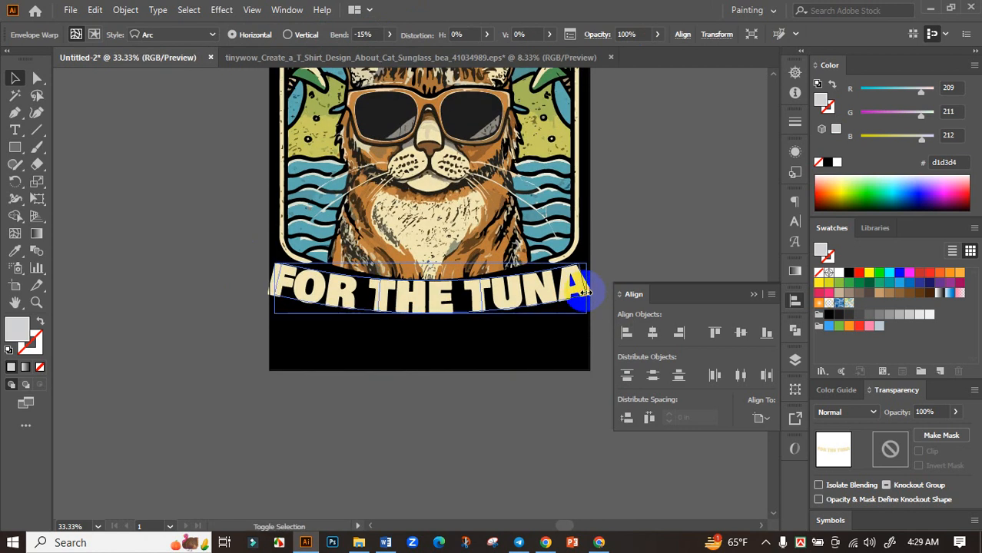
pyautogui.click(615, 271)
pyautogui.click(454, 306)
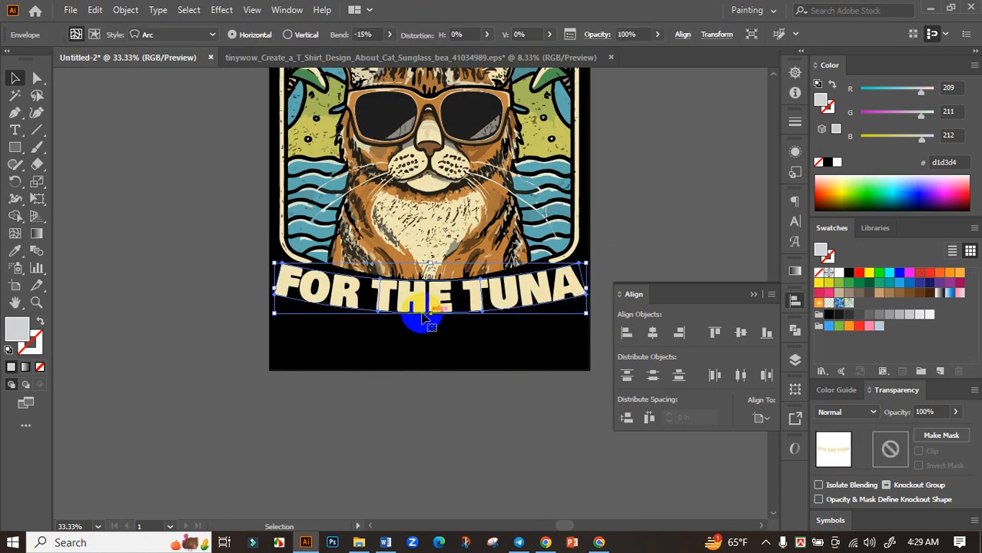
pyautogui.click(613, 261)
pyautogui.scroll(-2, 613, 259)
pyautogui.moveTo(629, 232); pyautogui.dragTo(584, 250)
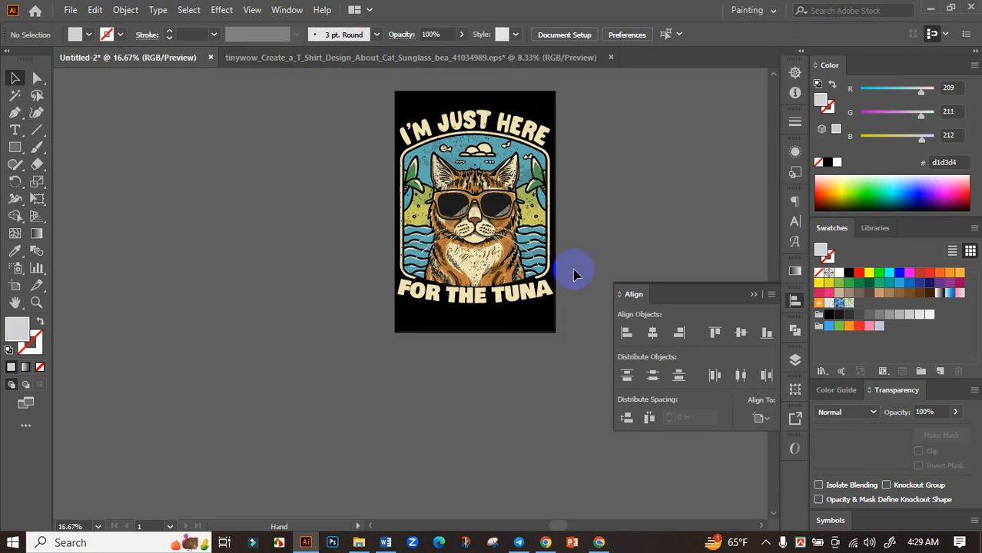
# - Stretch the arched FOR THE TUNA text slightly downward to make its letters taller
pyautogui.scroll(3, 500, 302)
pyautogui.click(431, 306)
pyautogui.click(412, 309)
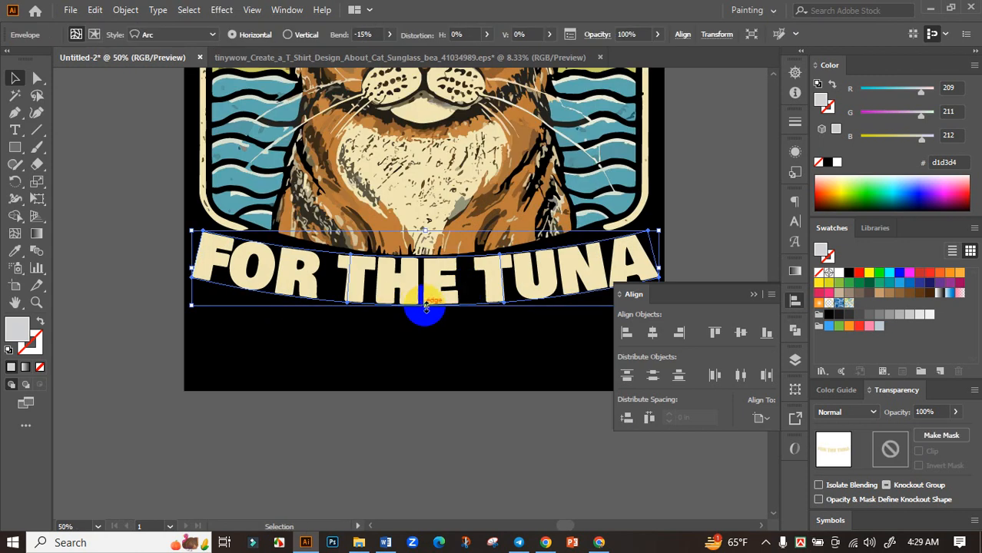
pyautogui.moveTo(426, 306); pyautogui.dragTo(424, 322)
pyautogui.scroll(-2, 423, 322)
pyautogui.click(541, 307)
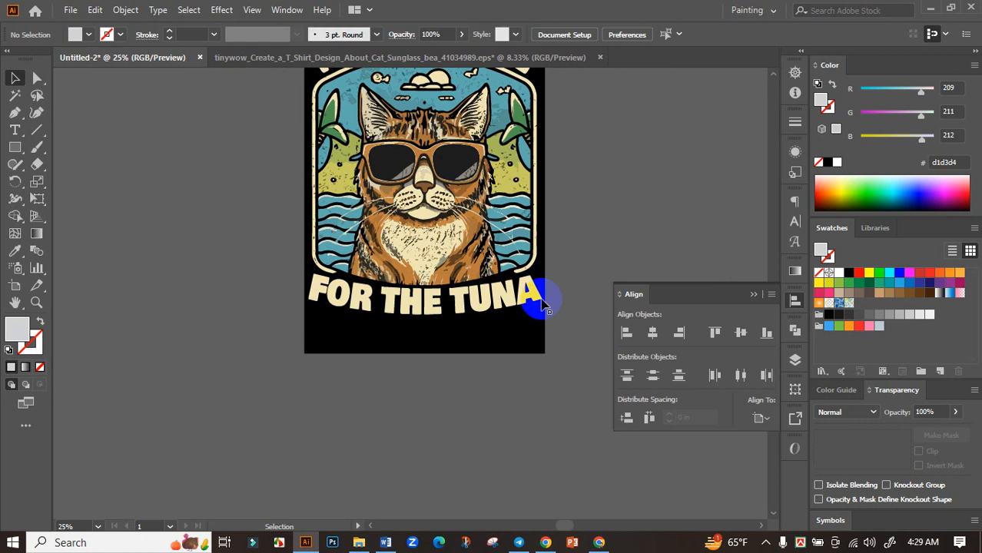
# - Shrink the width of the FOR THE TUNA text a little more to match the frame above it
pyautogui.scroll(1, 542, 307)
pyautogui.click(540, 305)
pyautogui.scroll(2, 546, 299)
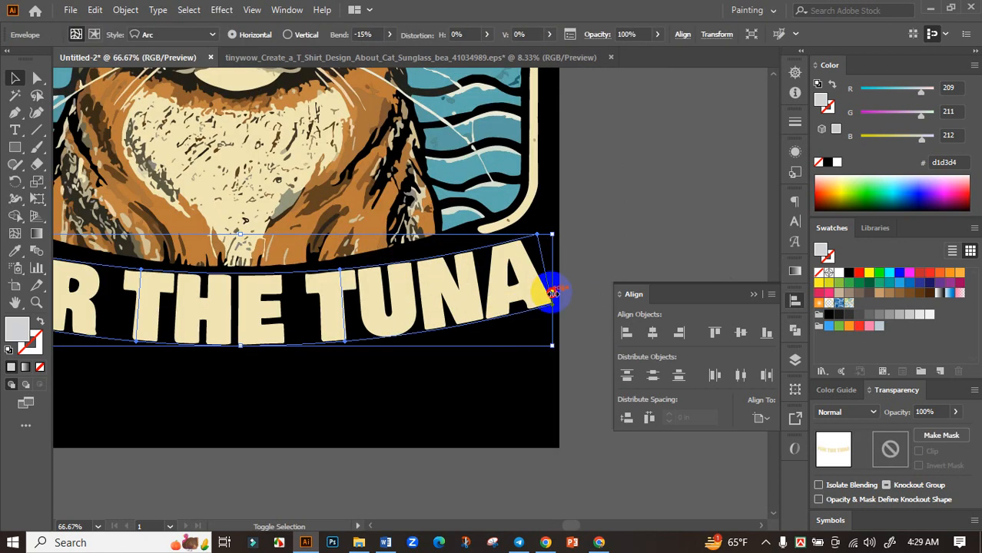
pyautogui.moveTo(554, 294)
pyautogui.mouseDown()
pyautogui.moveTo(537, 285)
pyautogui.moveTo(548, 285)
pyautogui.mouseUp()
pyautogui.scroll(-2, 548, 286)
pyautogui.click(619, 248)
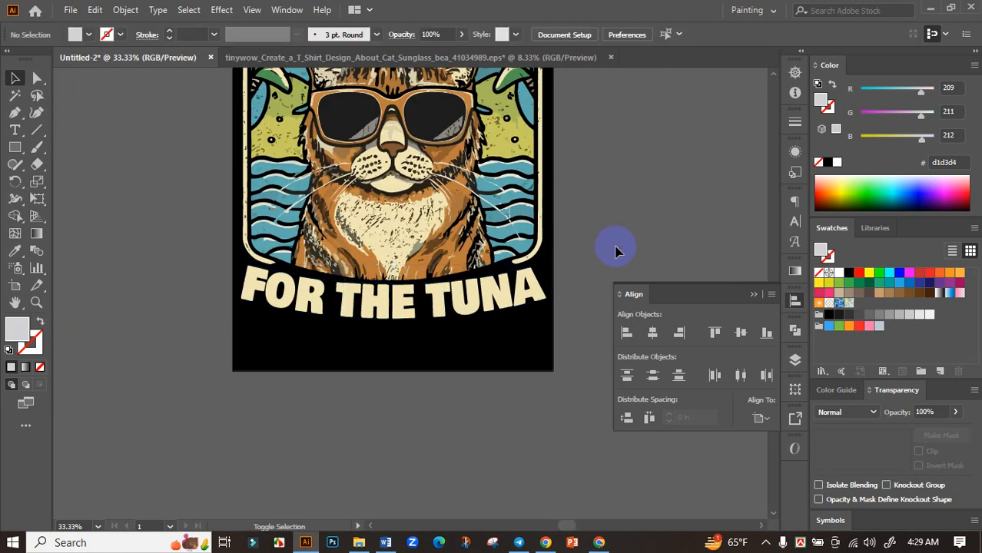
pyautogui.scroll(-1, 616, 251)
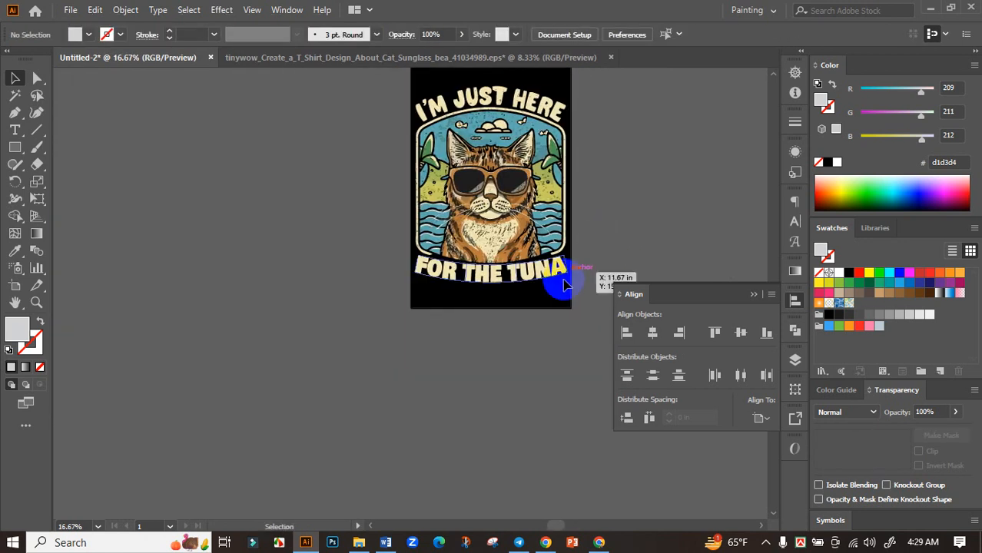
pyautogui.scroll(1, 563, 279)
pyautogui.click(518, 281)
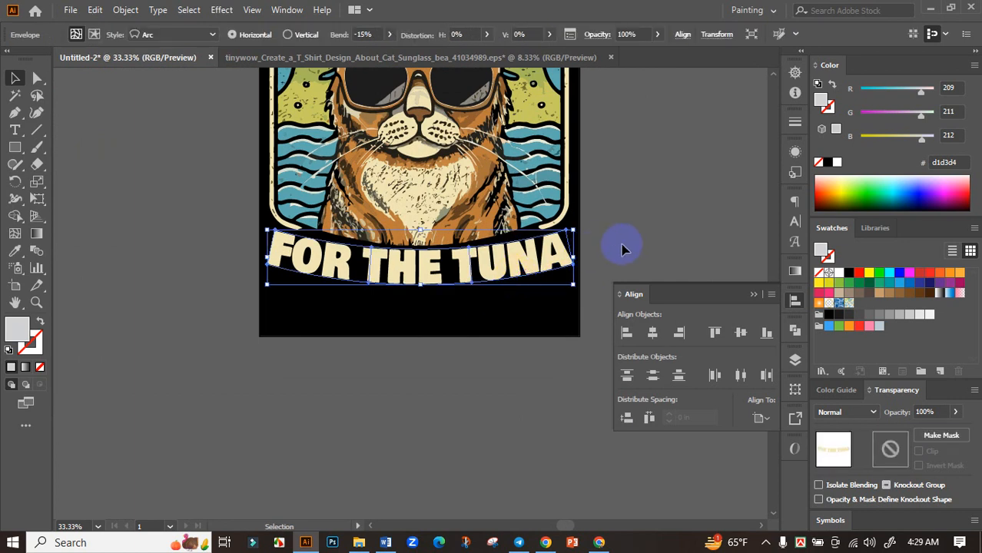
pyautogui.click(623, 250)
pyautogui.scroll(-2, 623, 250)
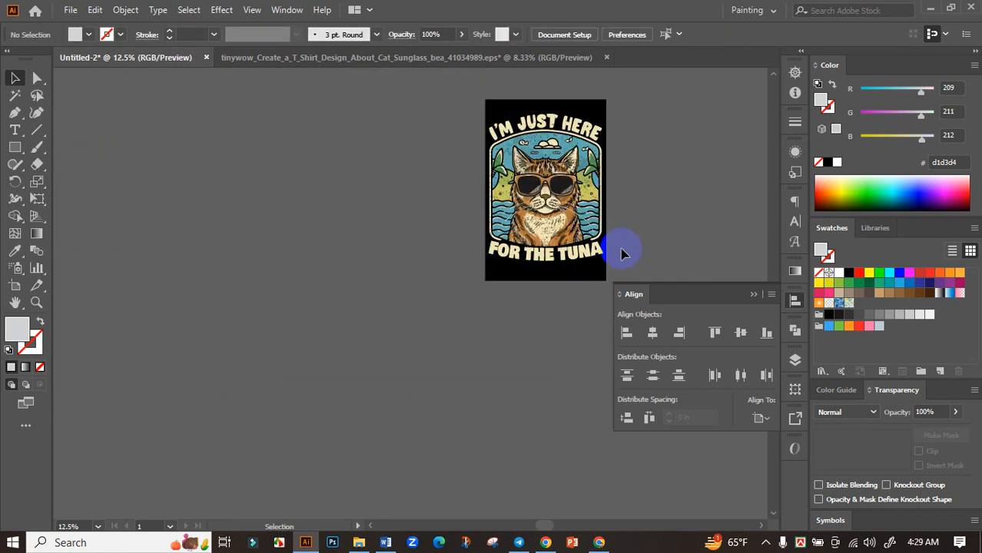
# - Expand the warped FOR THE TUNA text into plain shapes, with Object and Fill included
pyautogui.scroll(1, 621, 254)
pyautogui.click(619, 265)
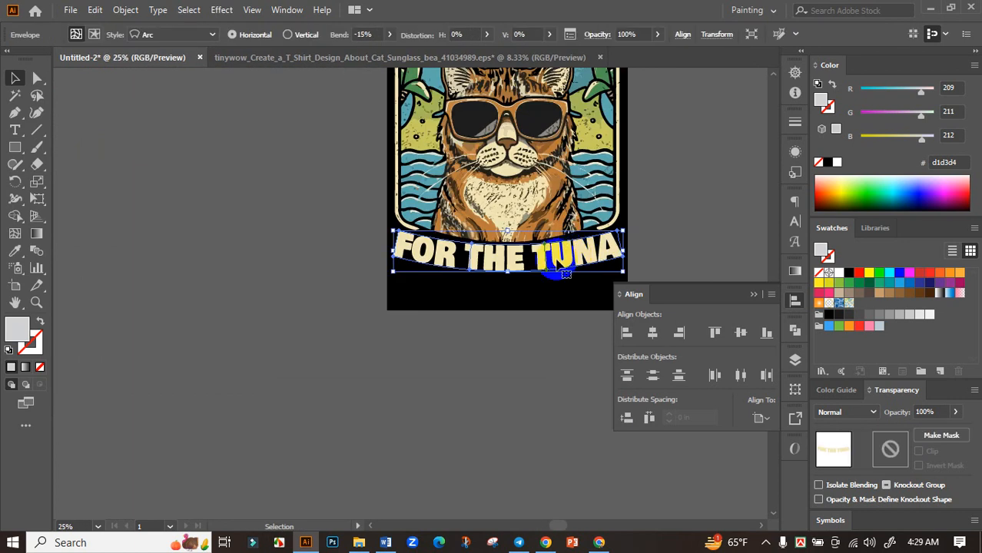
pyautogui.click(132, 9)
pyautogui.click(185, 174)
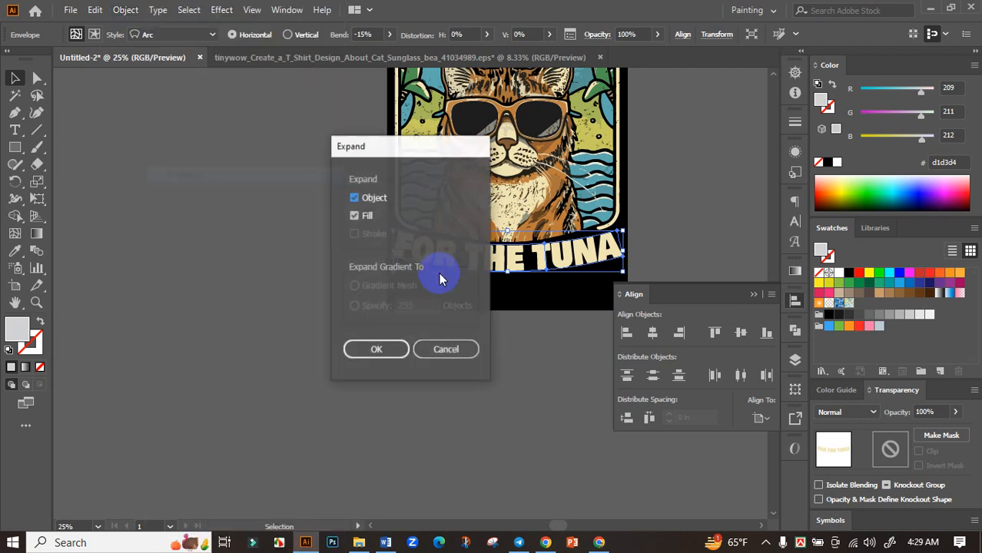
pyautogui.click(369, 351)
pyautogui.click(321, 346)
pyautogui.moveTo(463, 309); pyautogui.dragTo(326, 362)
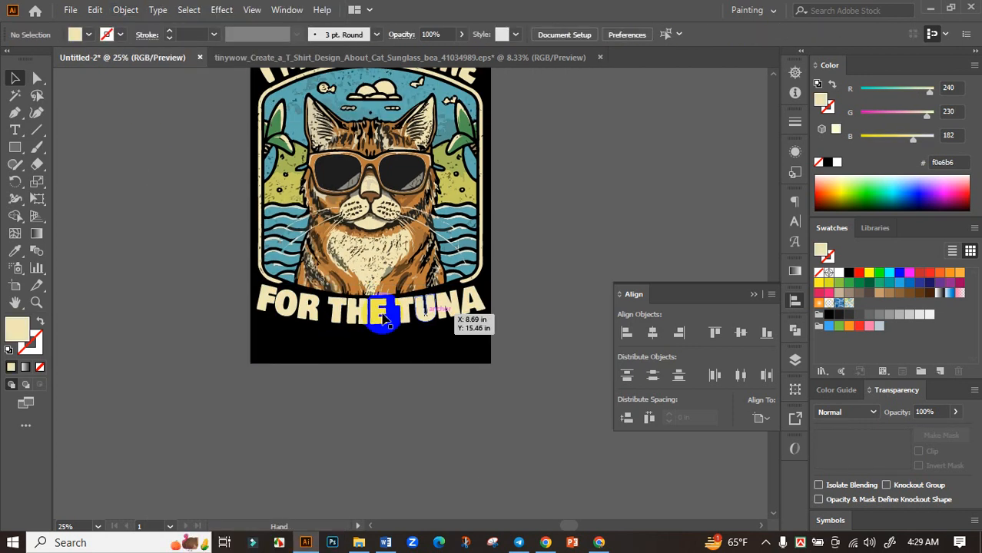
# - Group all the lettering and the cat artwork, and center the group horizontally on the artboard
pyautogui.click(382, 314)
pyautogui.click(528, 312)
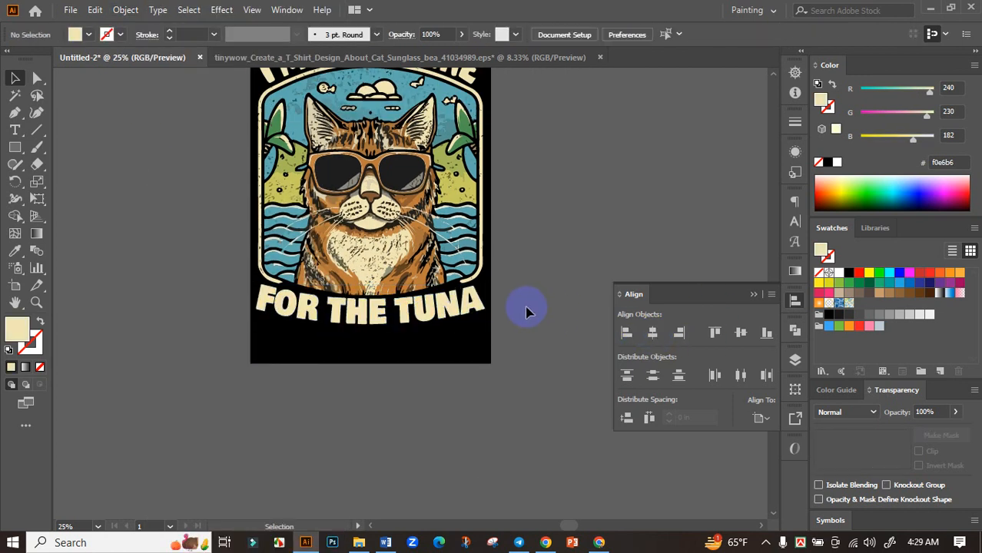
pyautogui.moveTo(520, 289); pyautogui.dragTo(524, 371)
pyautogui.click(439, 136)
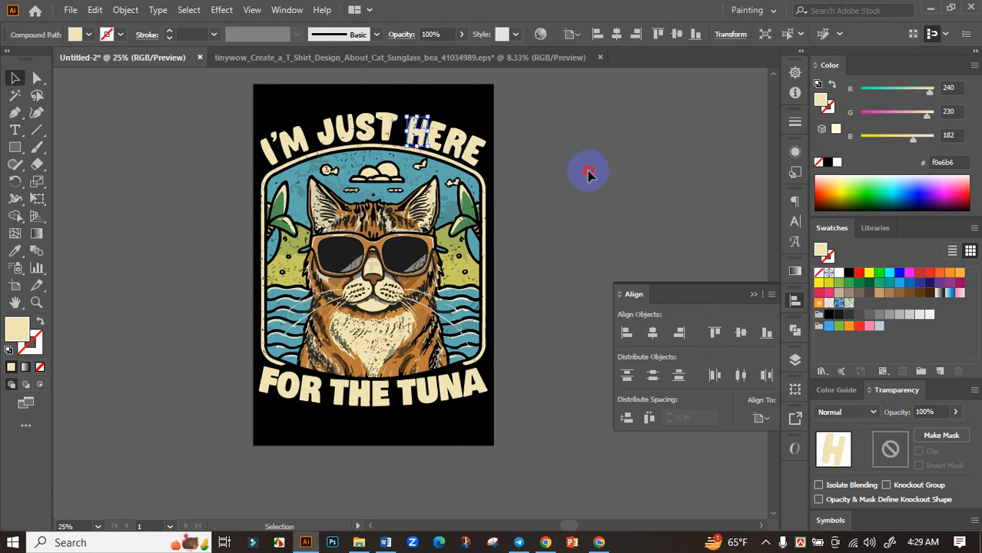
pyautogui.click(588, 172)
pyautogui.moveTo(226, 110)
pyautogui.mouseDown()
pyautogui.moveTo(544, 476)
pyautogui.moveTo(560, 479)
pyautogui.mouseUp()
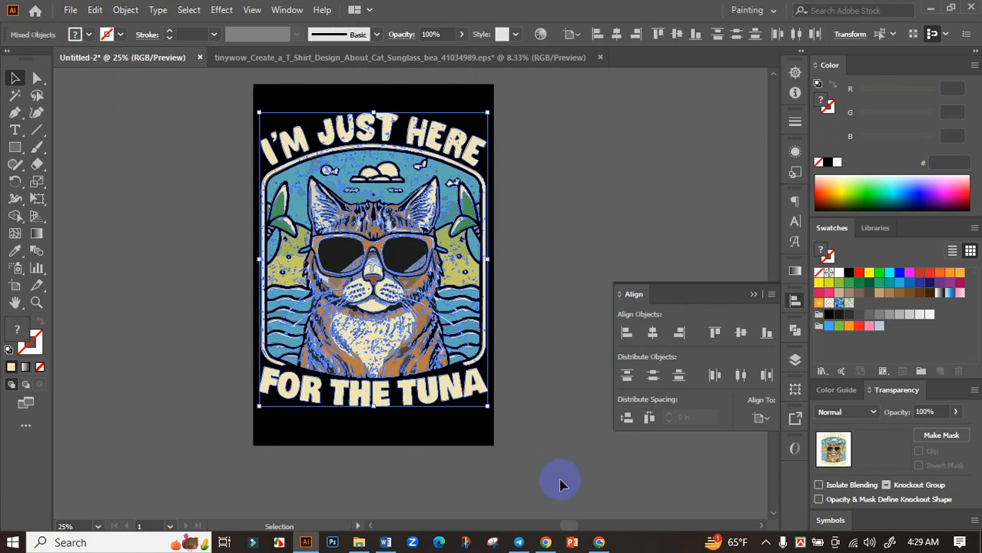
pyautogui.hotkey('ctrl', 'g')
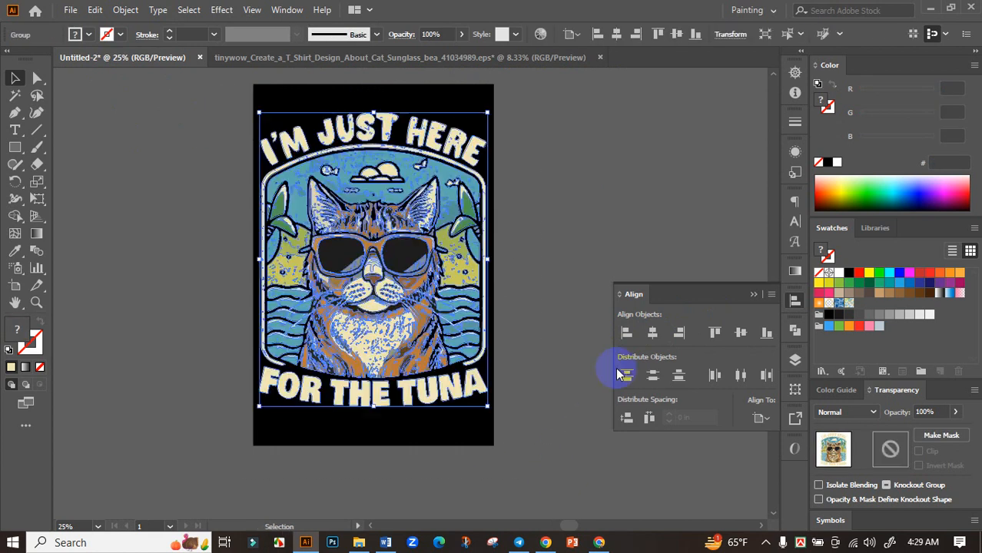
pyautogui.click(650, 332)
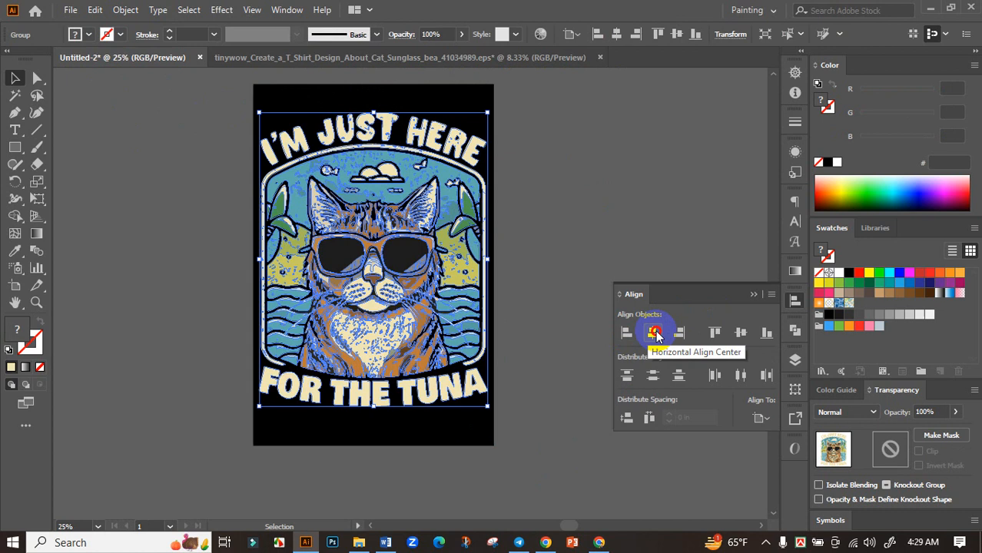
pyautogui.click(559, 340)
# - Scale the grouped design up slightly so it fills more of the artboard's width
pyautogui.hotkey('ctrl', '-')
pyautogui.hotkey('ctrl', '+')
pyautogui.hotkey('ctrl', '+')
pyautogui.hotkey('ctrl', '+')
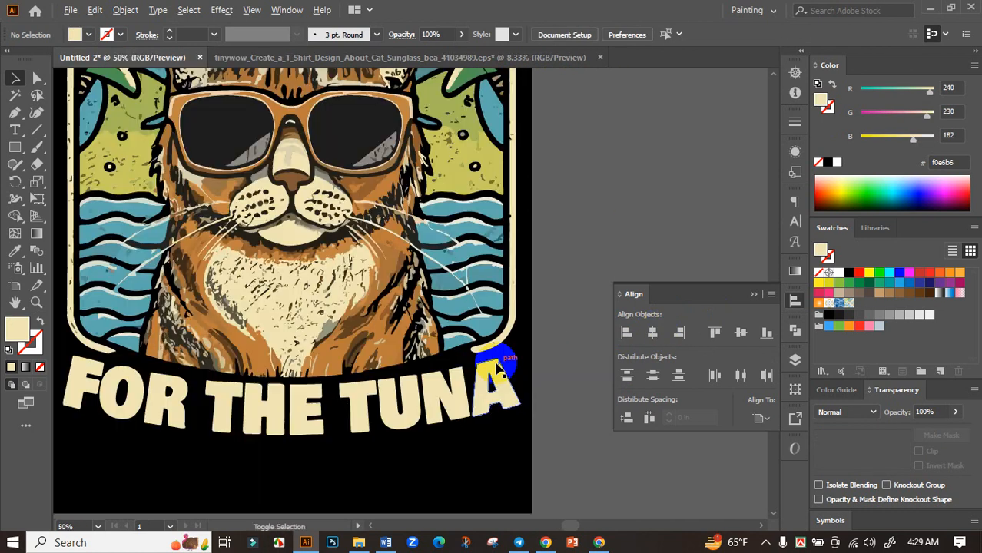
pyautogui.click(449, 346)
pyautogui.moveTo(522, 437); pyautogui.dragTo(526, 444)
pyautogui.click(568, 416)
pyautogui.hotkey('ctrl', '-')
pyautogui.hotkey('ctrl', '-')
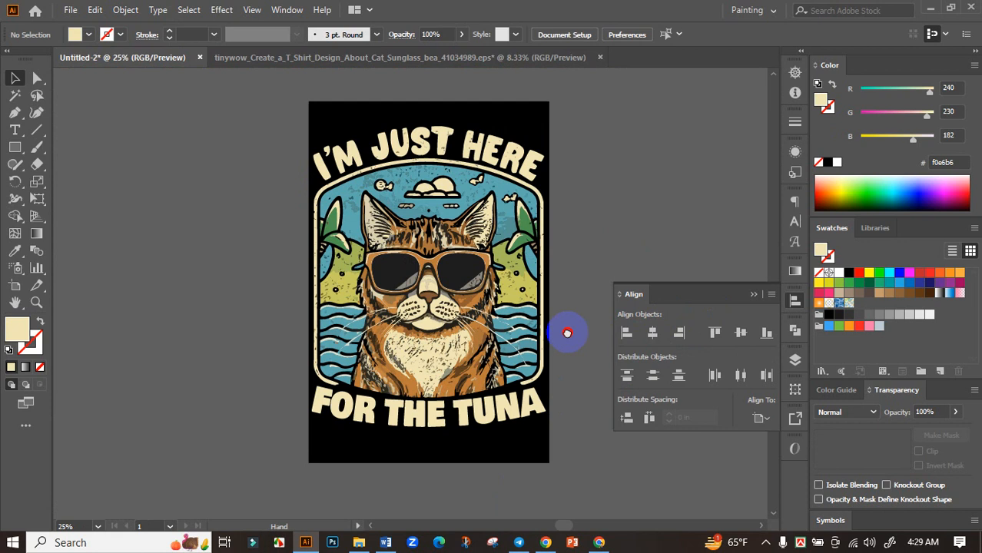
pyautogui.moveTo(566, 329); pyautogui.dragTo(542, 354)
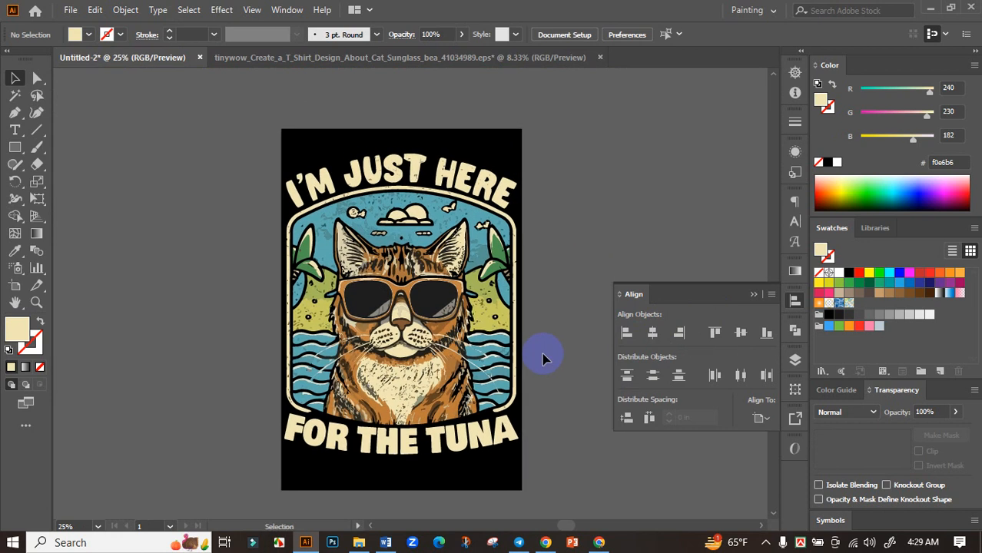
# - Center the grouped design vertically on the artboard
pyautogui.scroll(2, 461, 185)
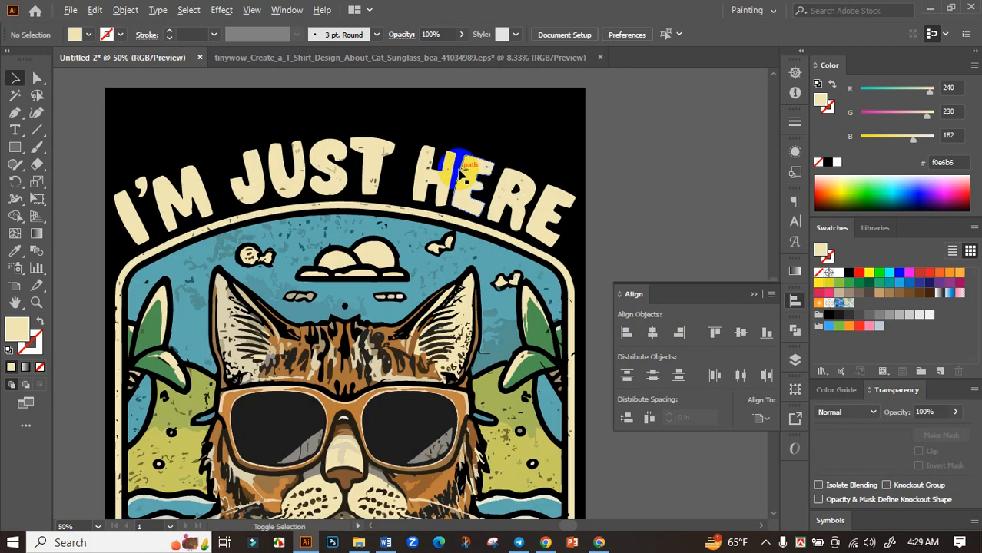
pyautogui.scroll(-3, 511, 198)
pyautogui.moveTo(557, 224); pyautogui.dragTo(511, 248)
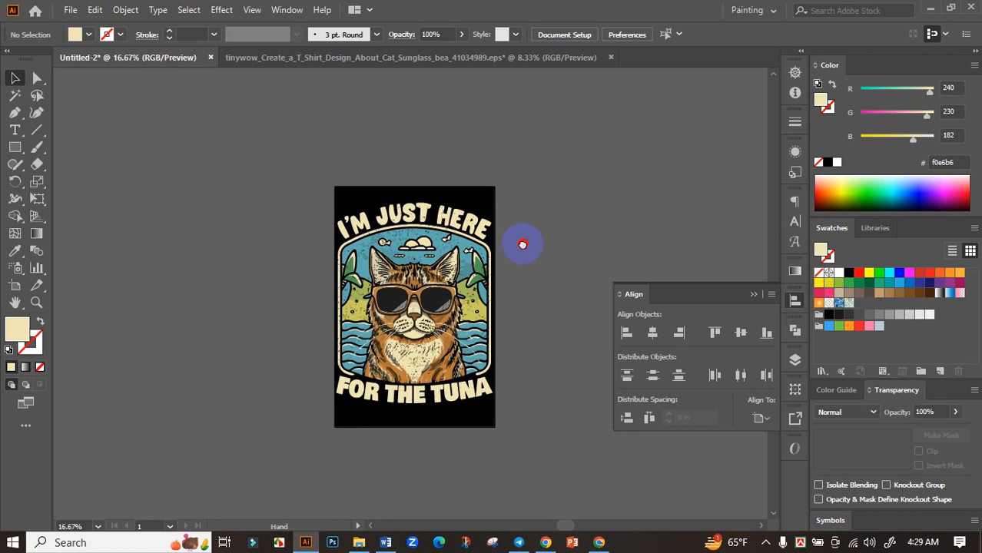
pyautogui.click(458, 269)
pyautogui.click(741, 332)
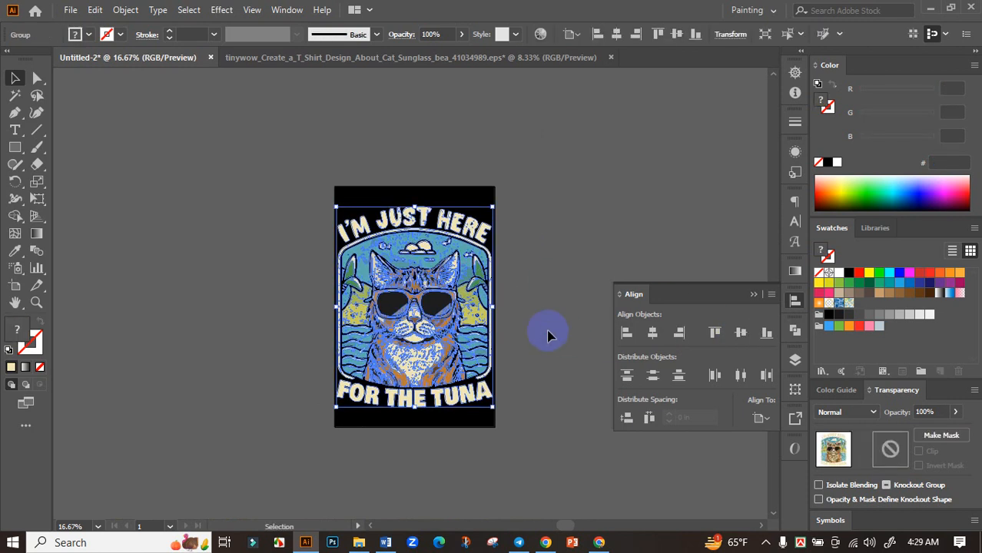
pyautogui.click(546, 332)
pyautogui.scroll(1, 535, 315)
pyautogui.scroll(-2, 522, 314)
pyautogui.scroll(3, 518, 319)
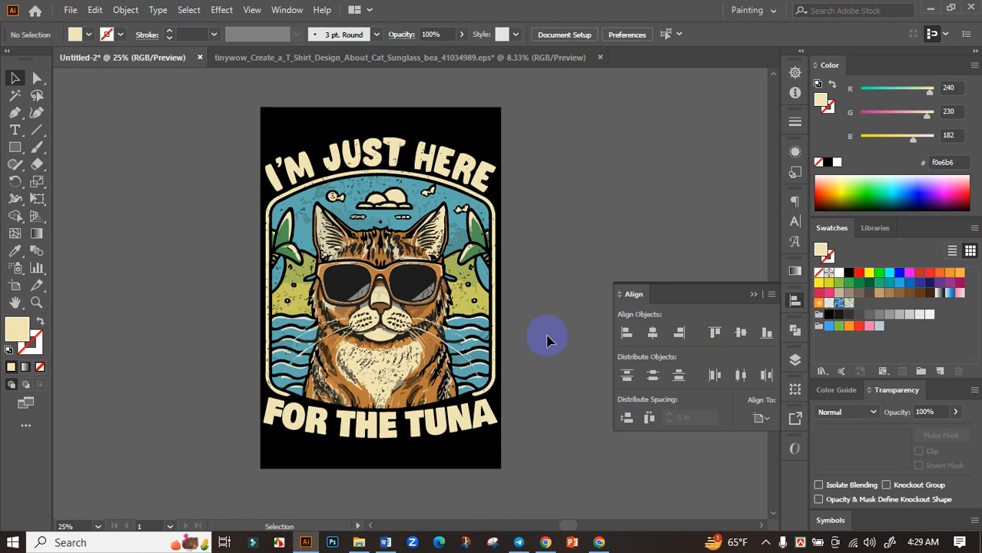
# - Open ONH8QI1.eps from the TSI Craze > Grunge folder on drive E and select its lower-left speckled texture
pyautogui.click(359, 544)
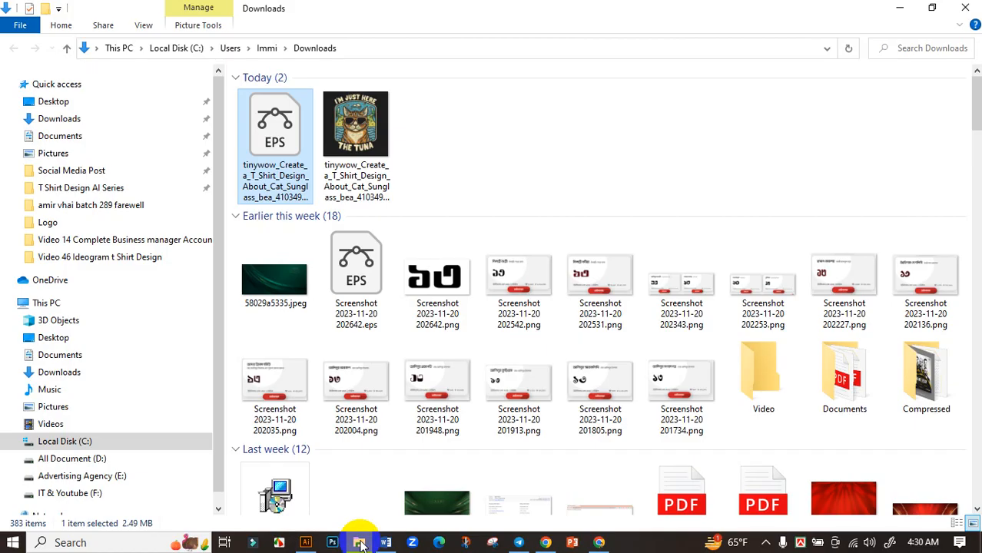
pyautogui.click(88, 480)
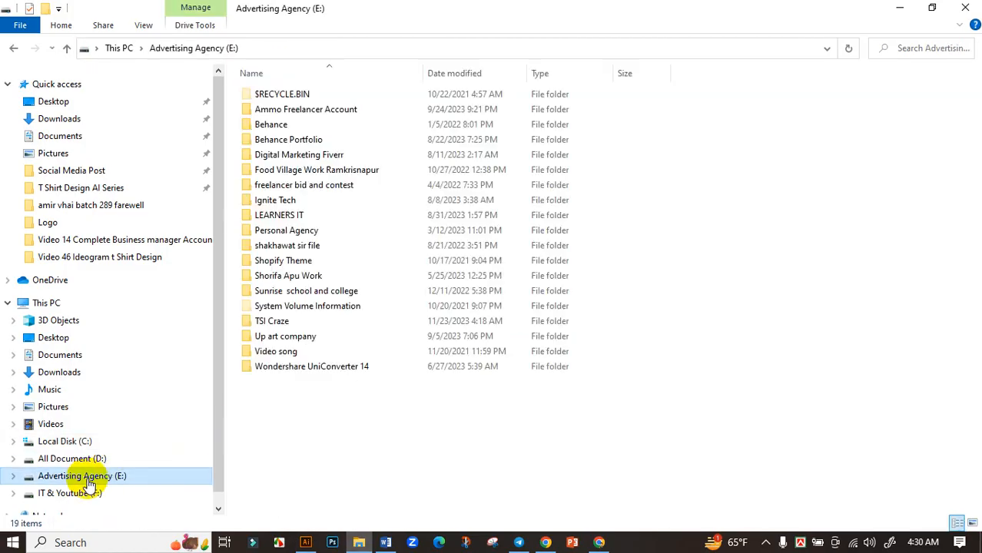
pyautogui.doubleClick(280, 319)
pyautogui.doubleClick(290, 140)
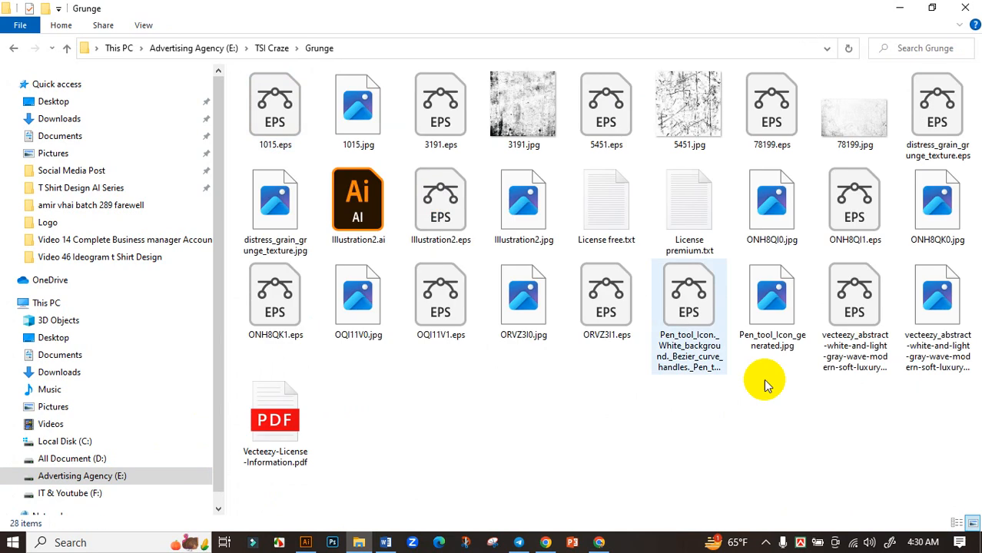
pyautogui.doubleClick(855, 219)
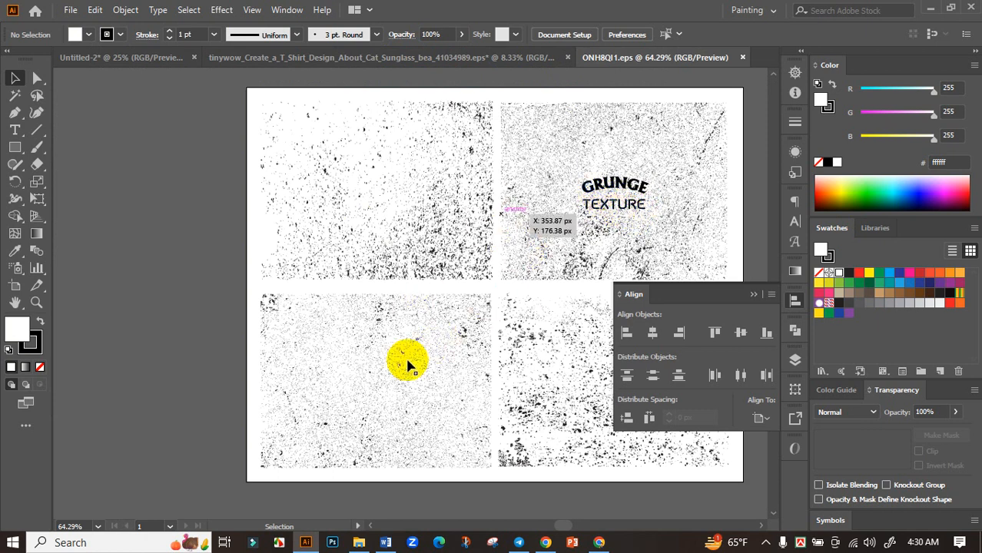
pyautogui.click(386, 369)
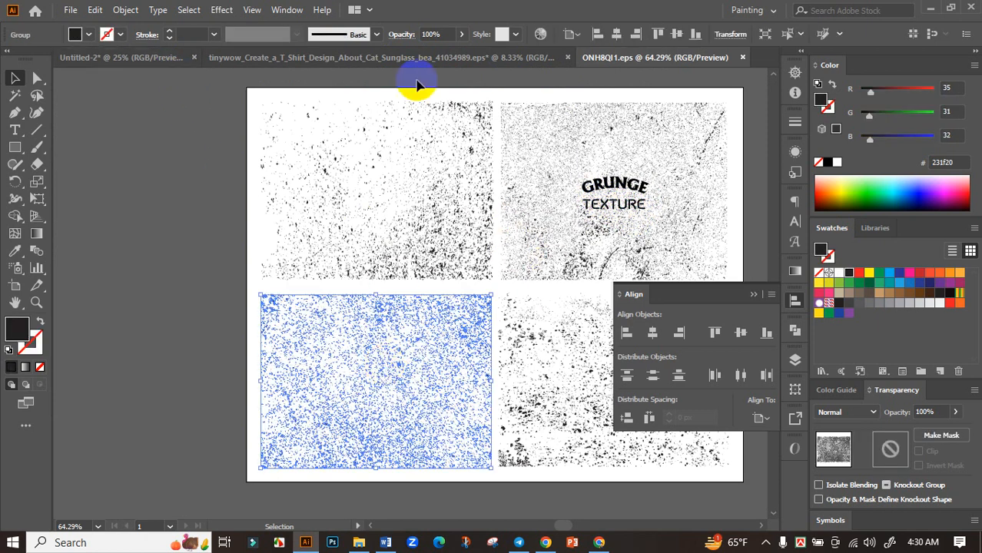
# - Add an opacity mask to the grouped design in Untitled-2 with Clip turned off, and enter mask editing
pyautogui.click(147, 56)
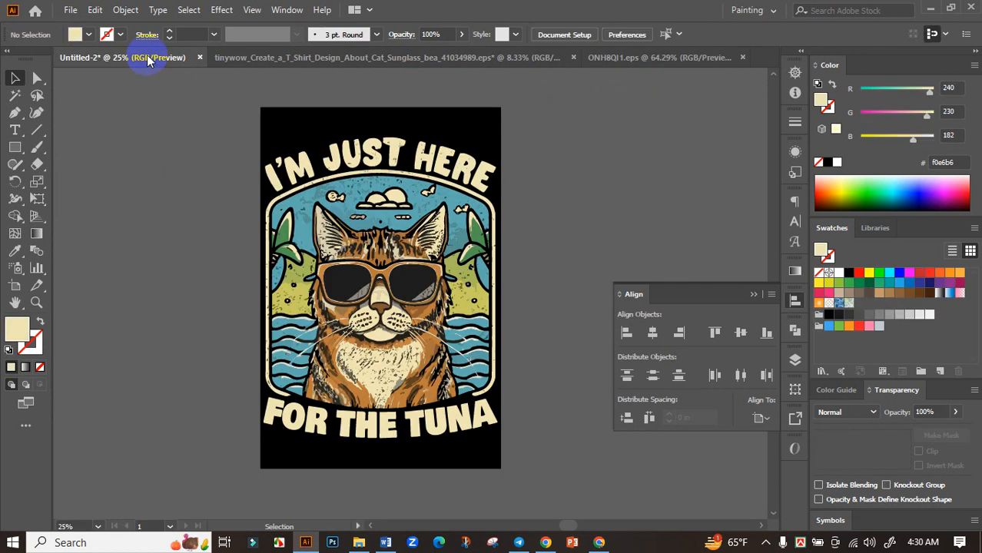
pyautogui.click(416, 314)
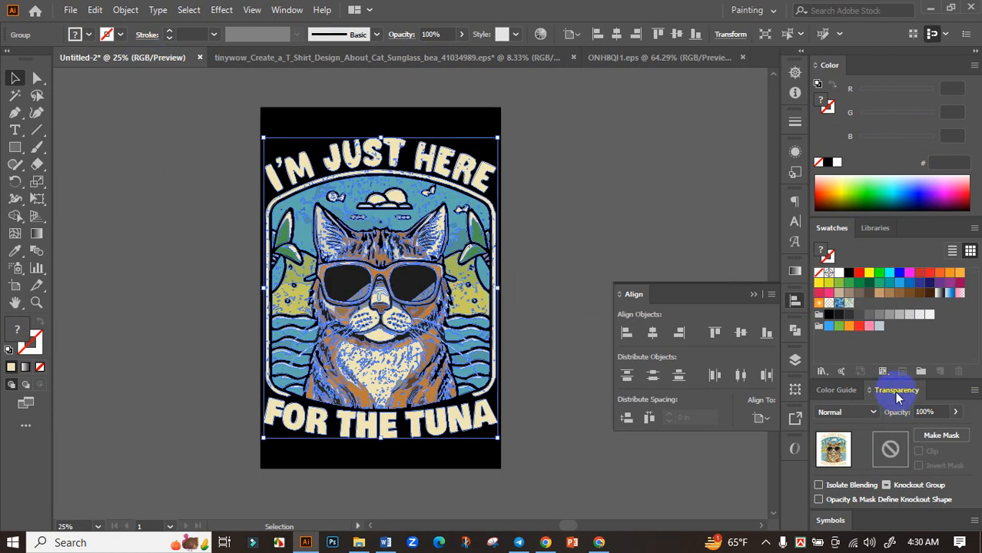
pyautogui.click(933, 435)
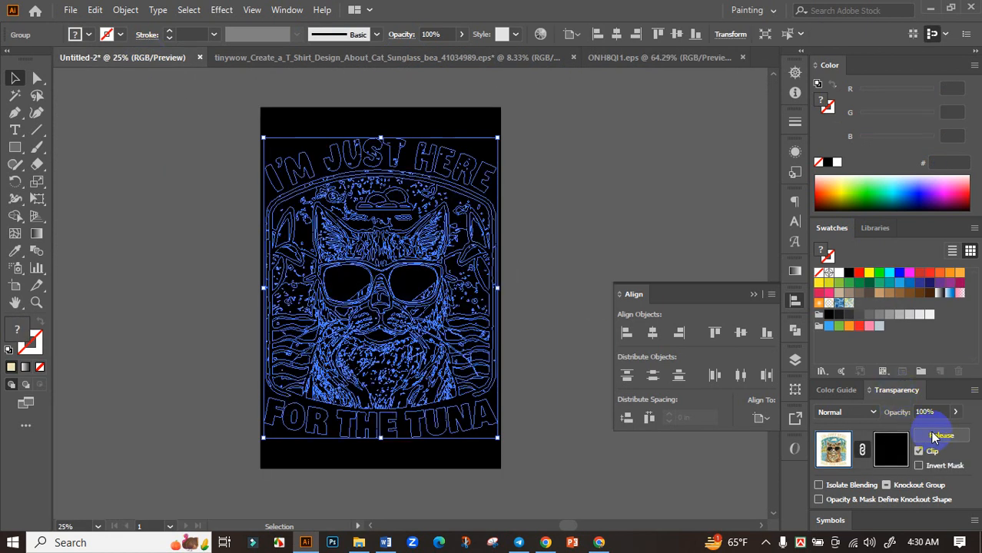
pyautogui.click(920, 452)
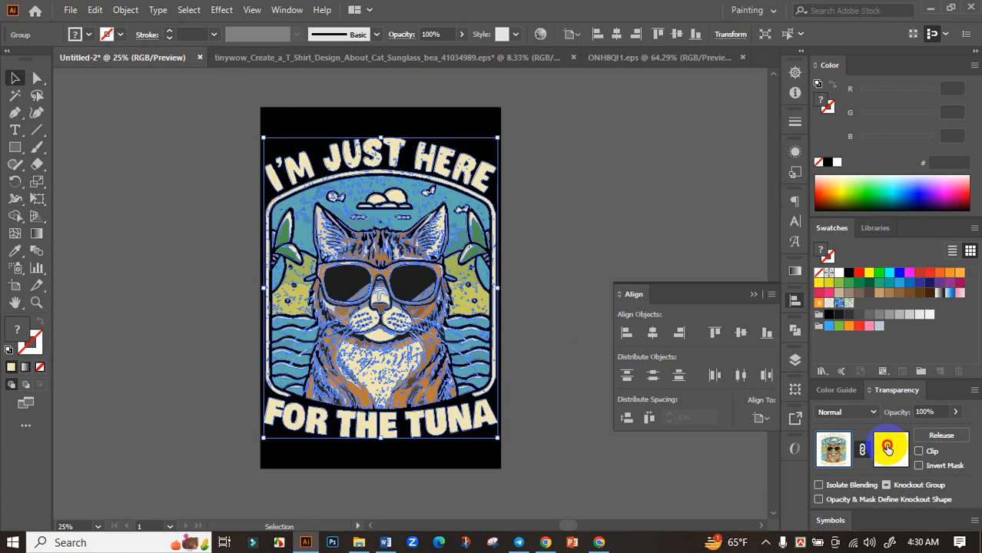
pyautogui.click(888, 447)
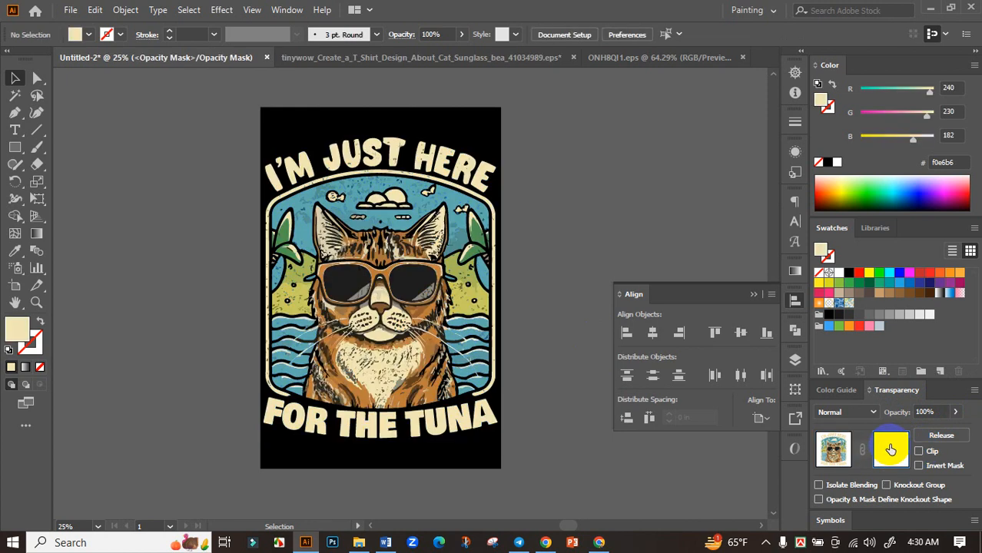
# - Copy the speckled texture from ONH8QI1.eps into the opacity mask with a black fill and enlarge it to about 14.93 × 11.26 in
pyautogui.click(655, 58)
pyautogui.click(420, 329)
pyautogui.moveTo(321, 132); pyautogui.dragTo(412, 348)
pyautogui.click(828, 163)
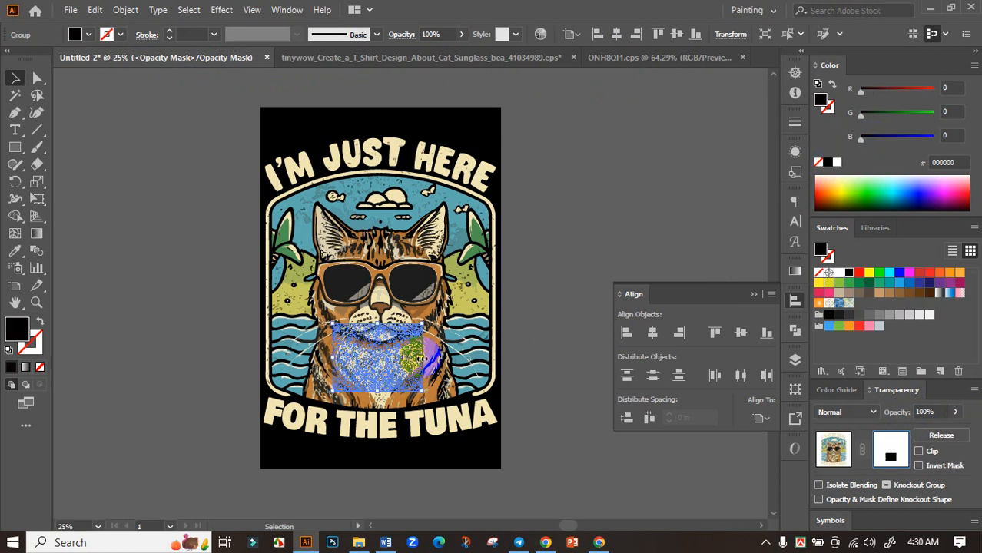
pyautogui.moveTo(422, 359); pyautogui.dragTo(529, 373)
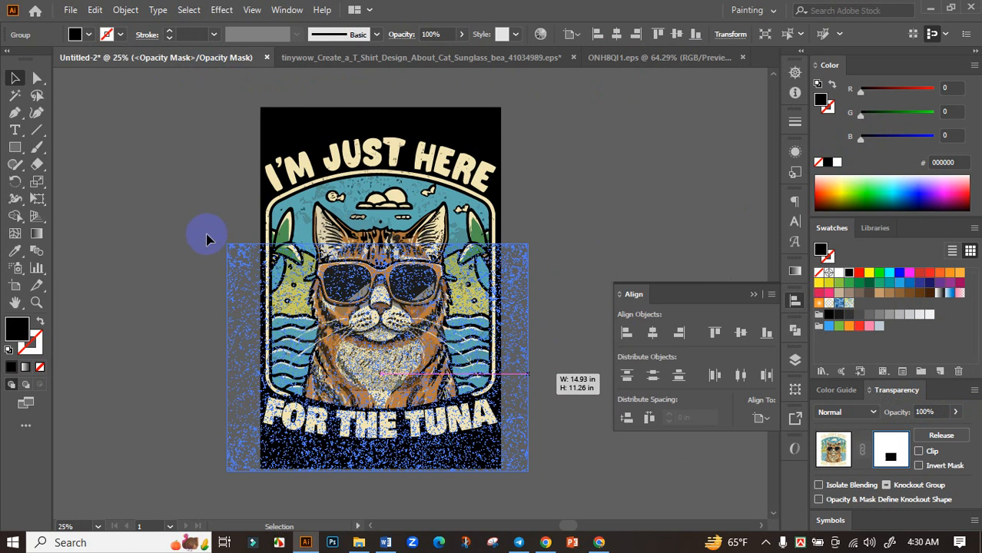
# - Rotate the mask texture about a quarter turn to portrait, then move and enlarge it to cover the whole design
pyautogui.moveTo(225, 237); pyautogui.dragTo(527, 186)
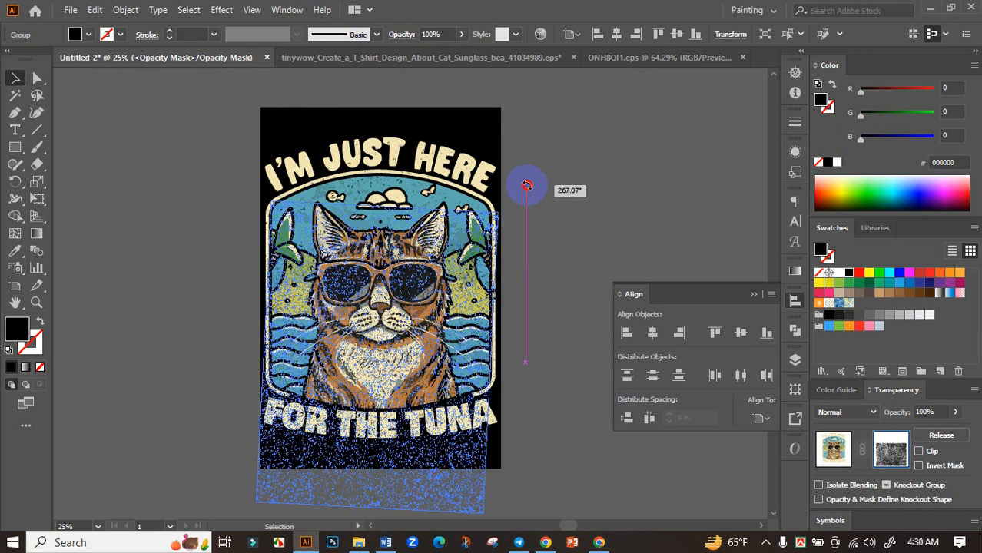
pyautogui.click(884, 452)
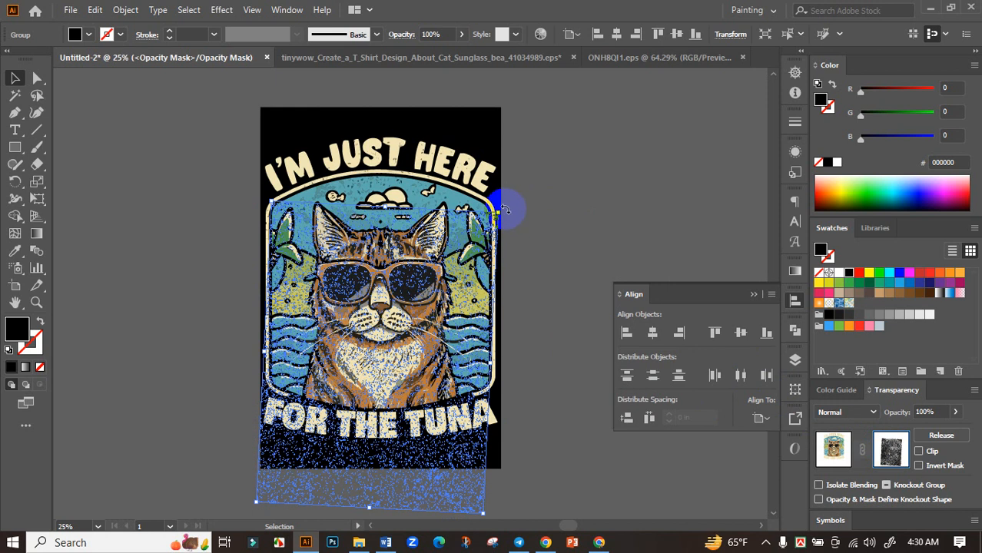
pyautogui.moveTo(503, 207); pyautogui.dragTo(496, 198)
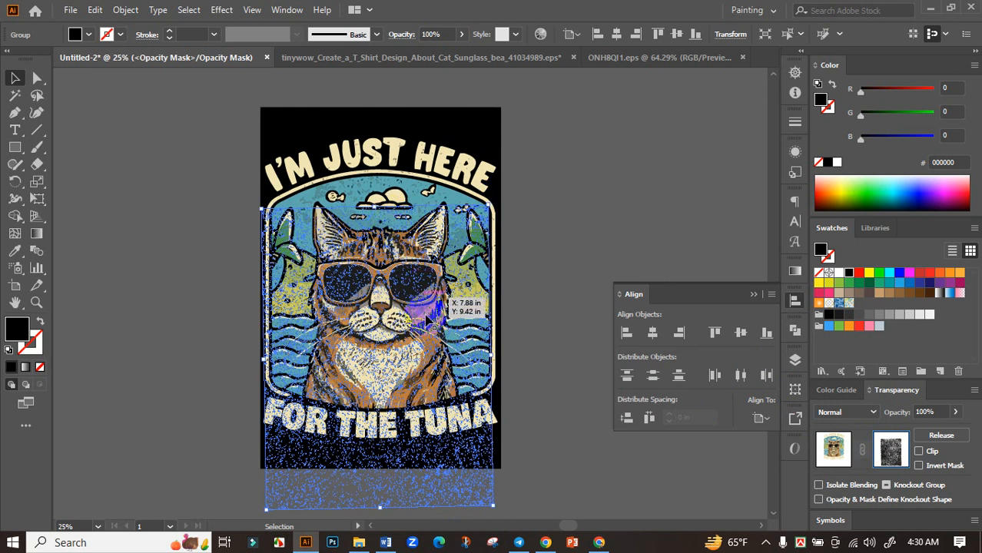
pyautogui.moveTo(429, 317); pyautogui.dragTo(558, 323)
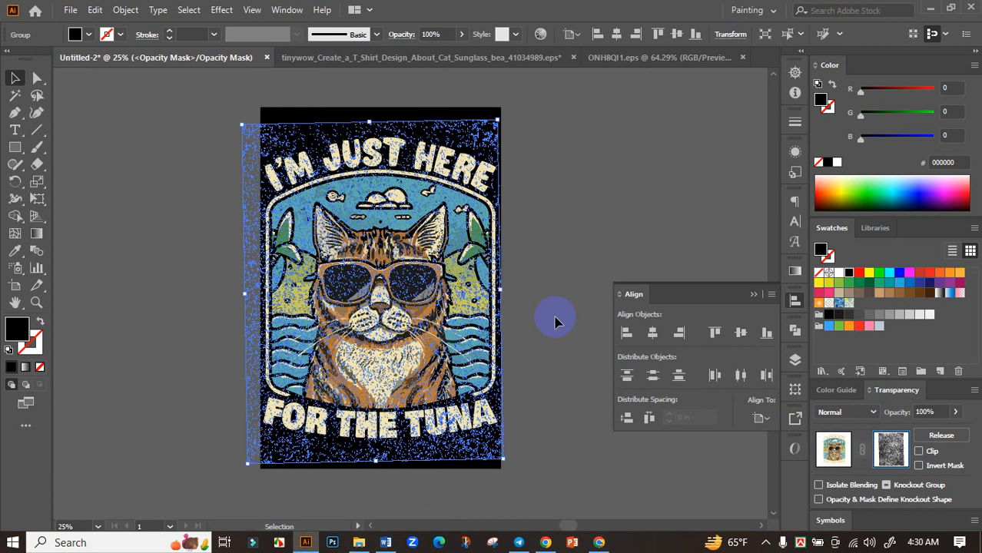
# - Deselect the texture and leave mask editing to return to the design artwork
pyautogui.click(557, 323)
pyautogui.scroll(-1, 558, 322)
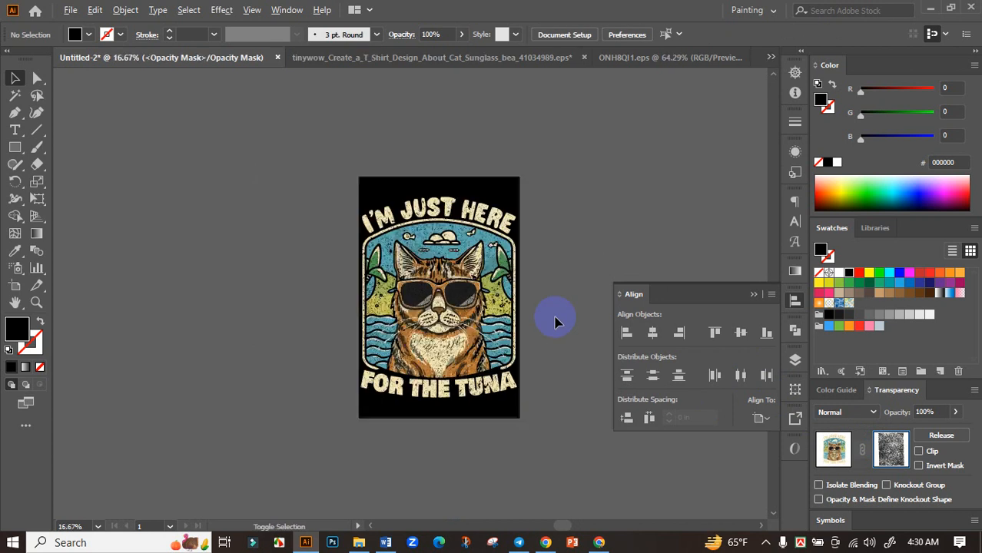
pyautogui.scroll(1, 538, 336)
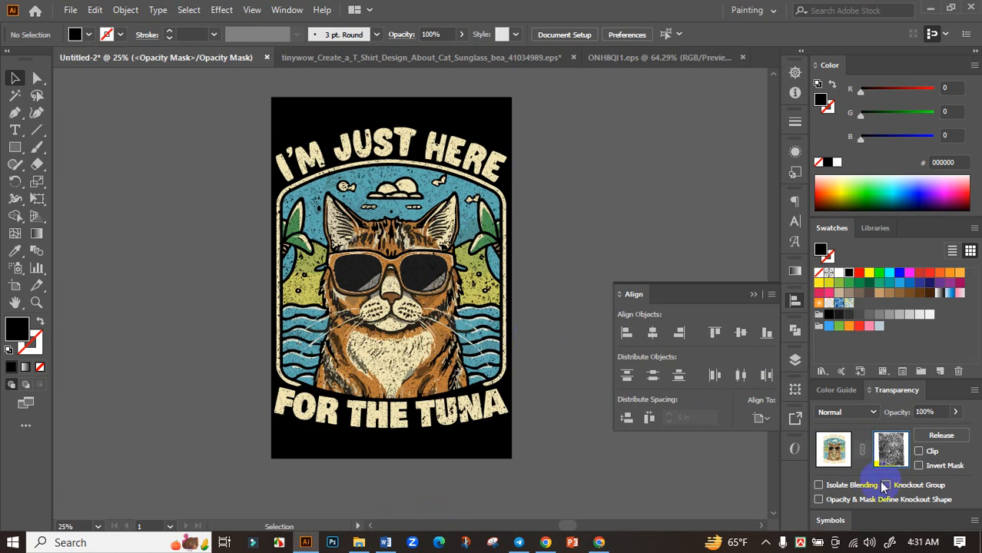
pyautogui.click(834, 450)
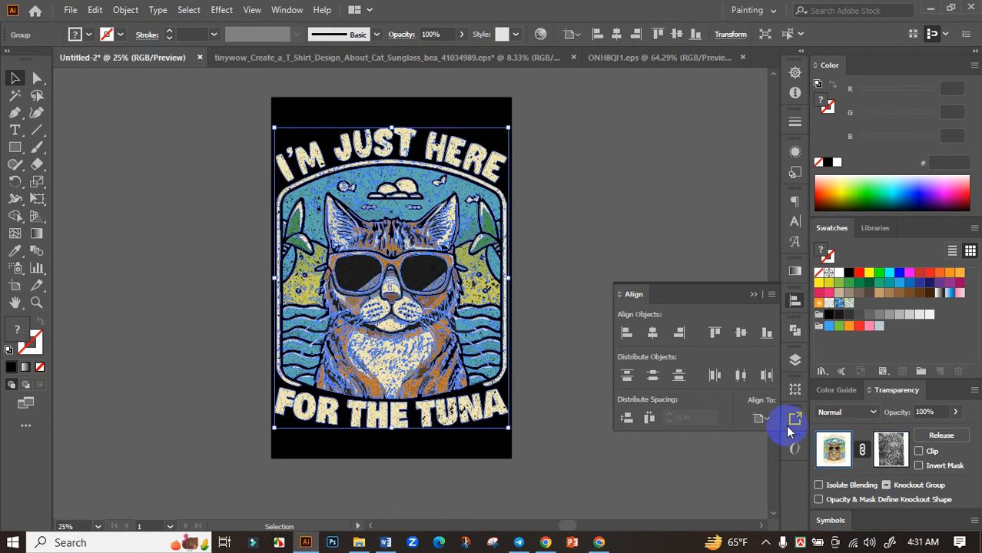
# - Move the textured design off the black artboard to examine the mask's see-through speckles, and undo the move
pyautogui.click(578, 345)
pyautogui.moveTo(428, 284); pyautogui.dragTo(155, 266)
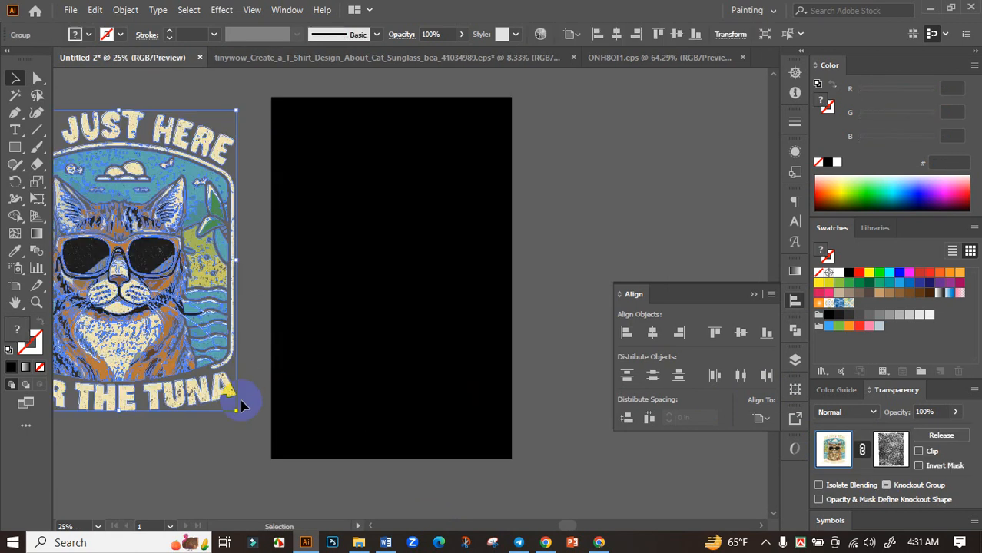
pyautogui.moveTo(216, 427); pyautogui.dragTo(351, 429)
pyautogui.scroll(2, 318, 383)
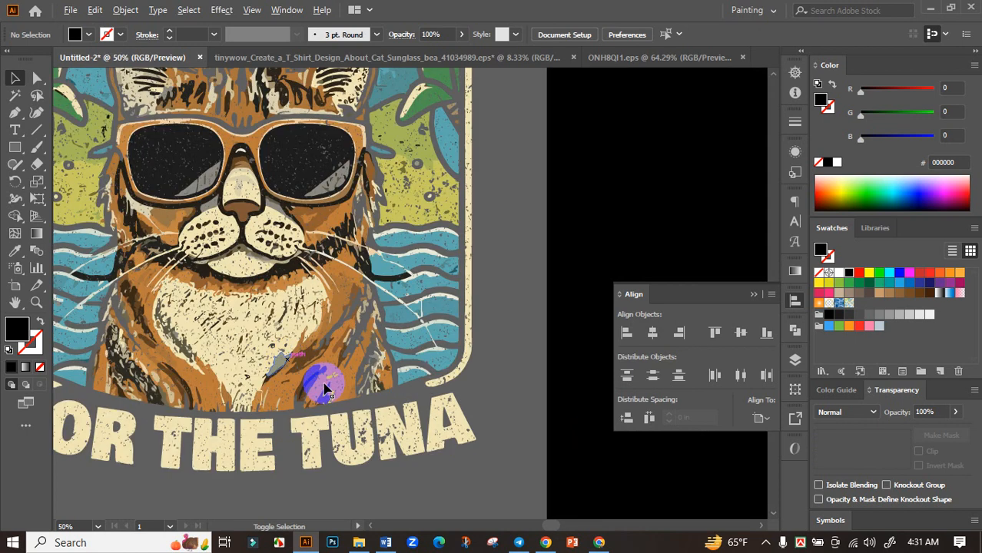
pyautogui.scroll(-1, 399, 468)
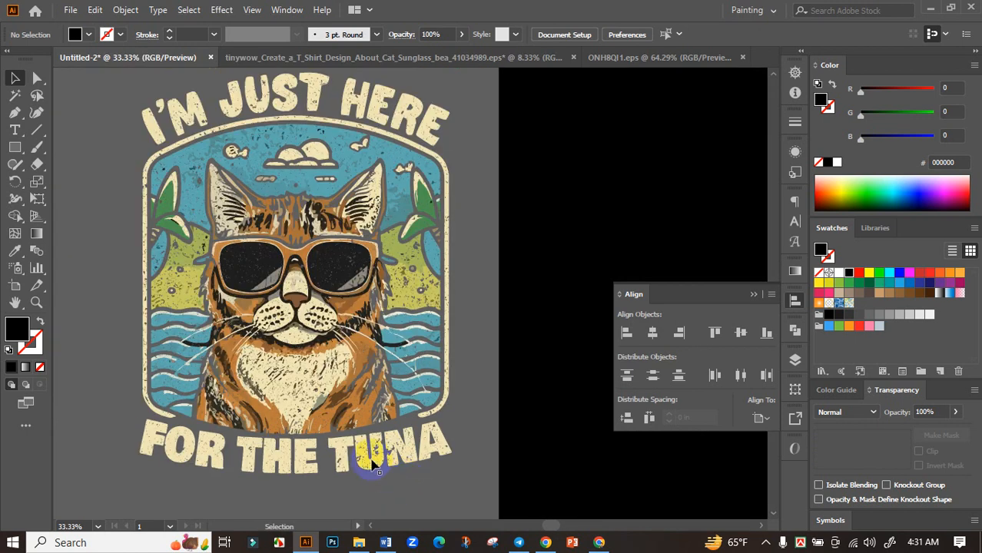
pyautogui.hotkey('ctrl', 'z')
# - Center the textured design horizontally and vertically on the artboard, then collapse the Align panel and deselect everything
pyautogui.scroll(-2, 188, 354)
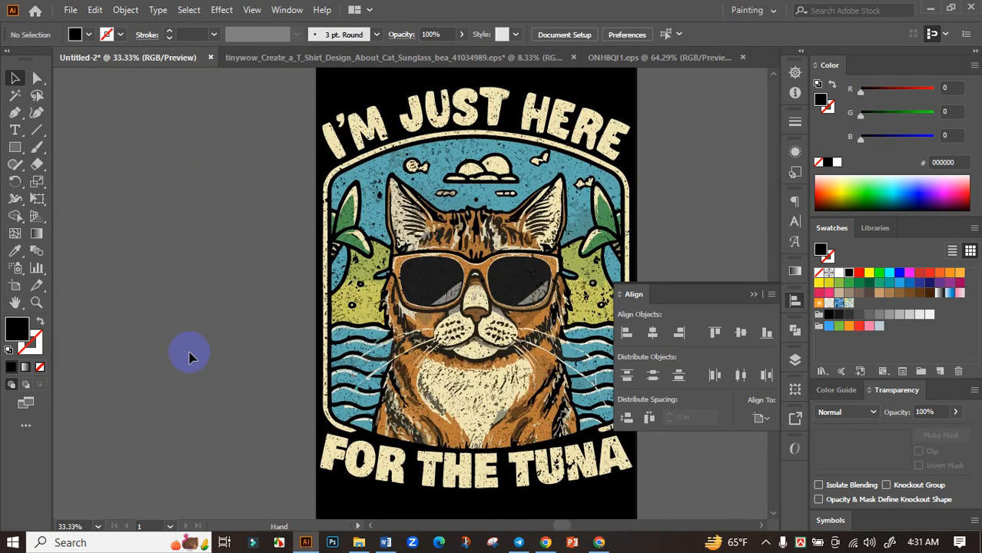
pyautogui.scroll(1, 346, 323)
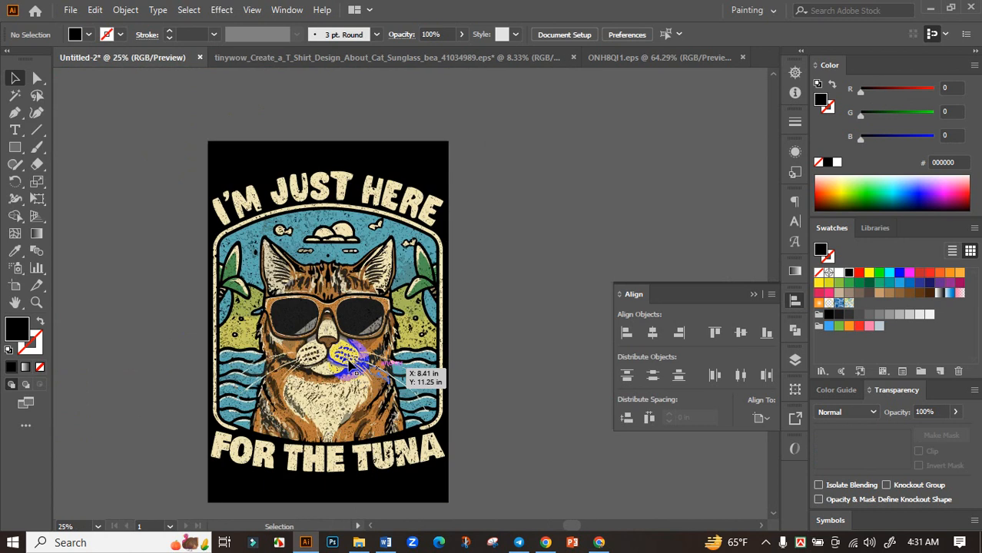
pyautogui.click(406, 308)
pyautogui.click(652, 332)
pyautogui.click(754, 332)
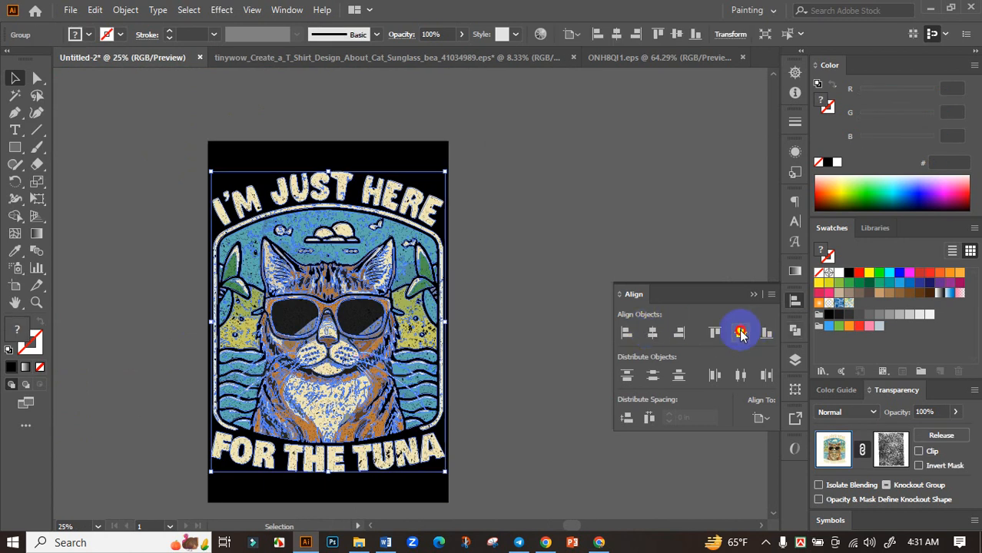
pyautogui.click(755, 295)
pyautogui.click(555, 302)
pyautogui.moveTo(555, 303)
pyautogui.mouseDown()
pyautogui.moveTo(604, 313)
pyautogui.moveTo(607, 329)
pyautogui.mouseUp()
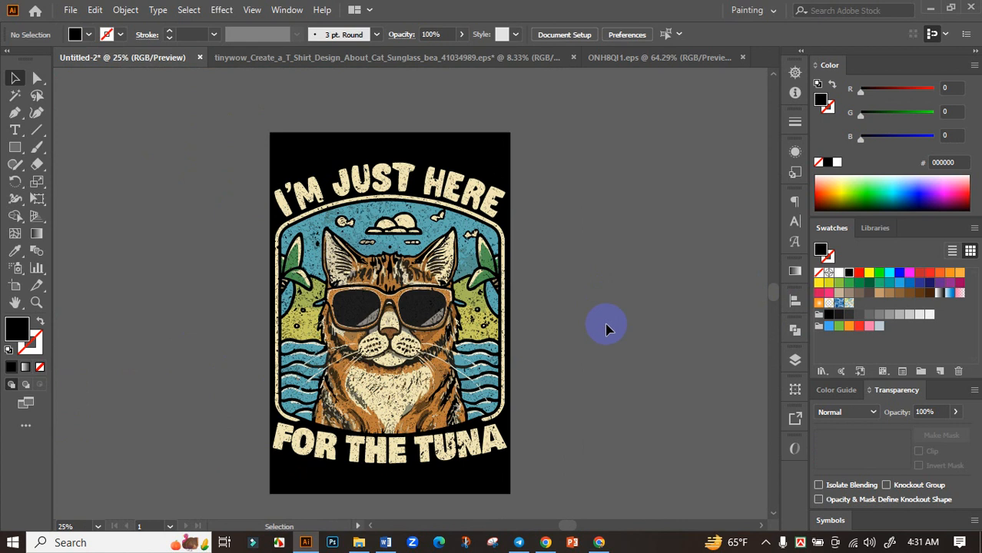